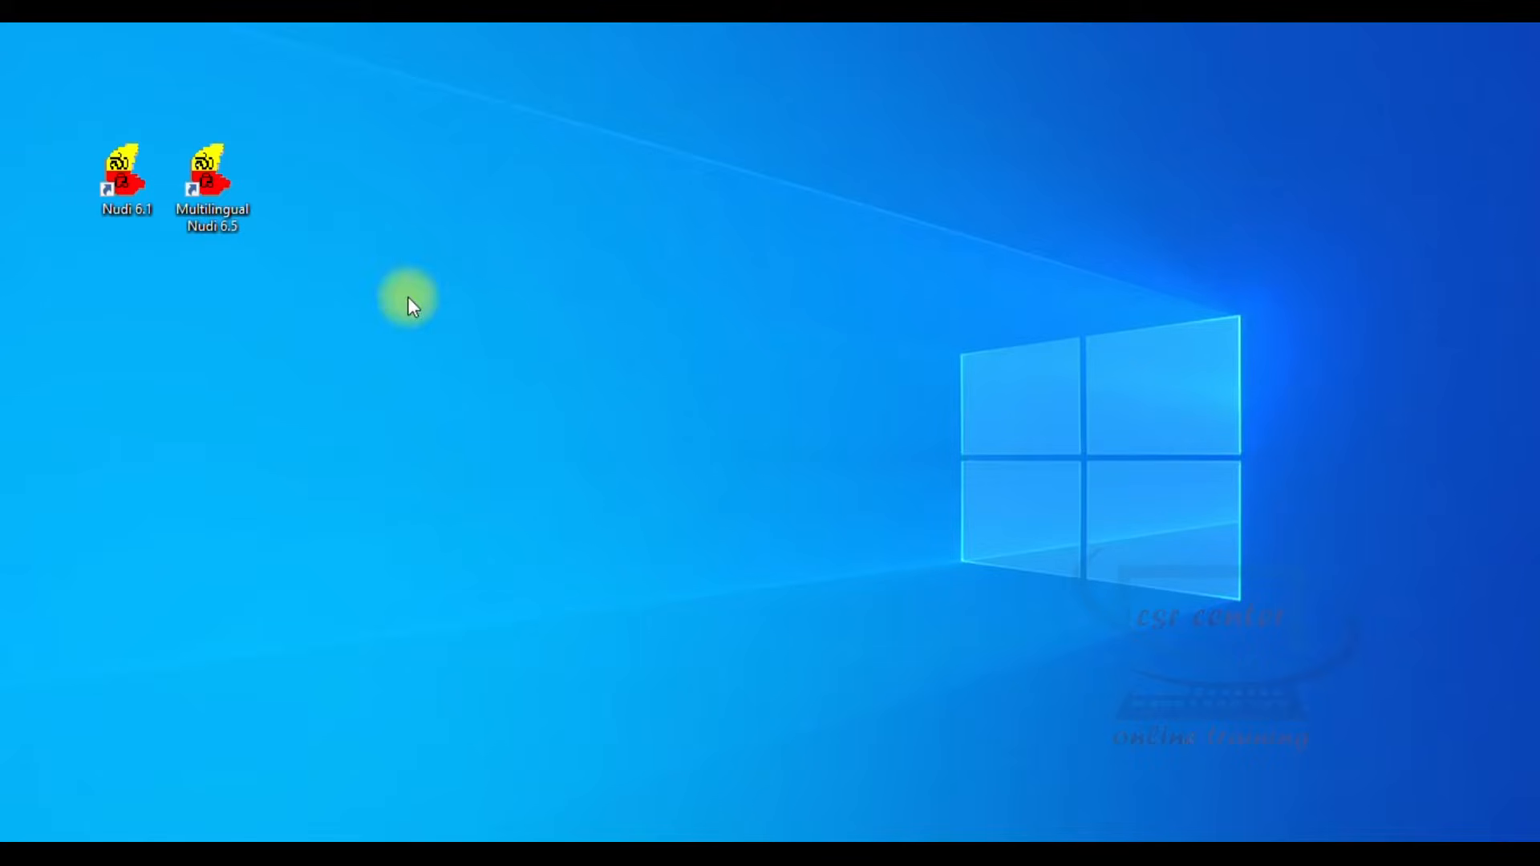
Launch Multilingual Nudi 6.5, set its language to Kannada, and minimize its editor window
double_click(207, 170)
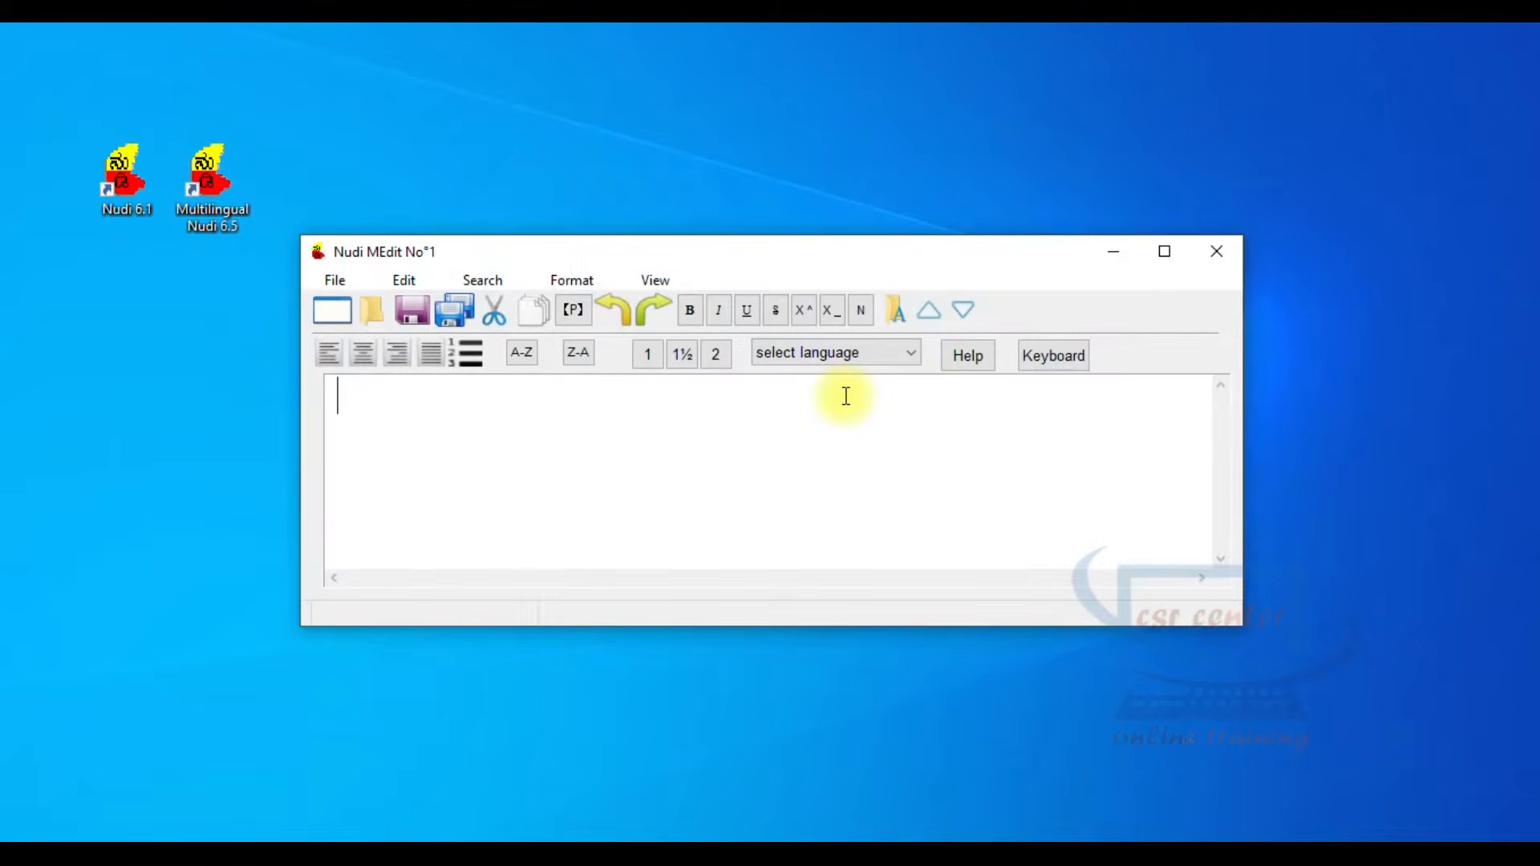
left_click(1164, 251)
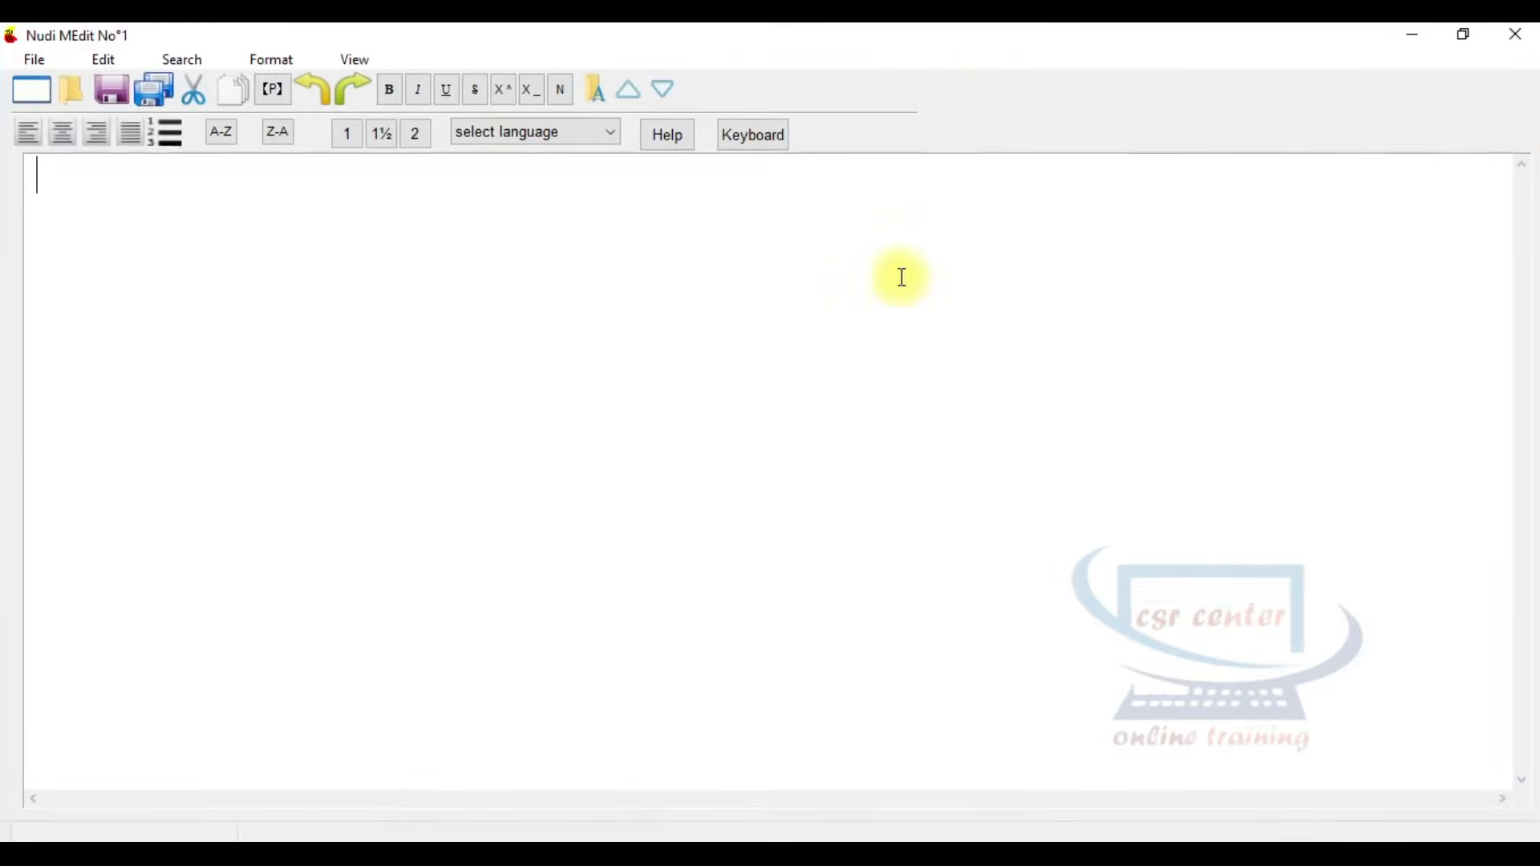
left_click(590, 140)
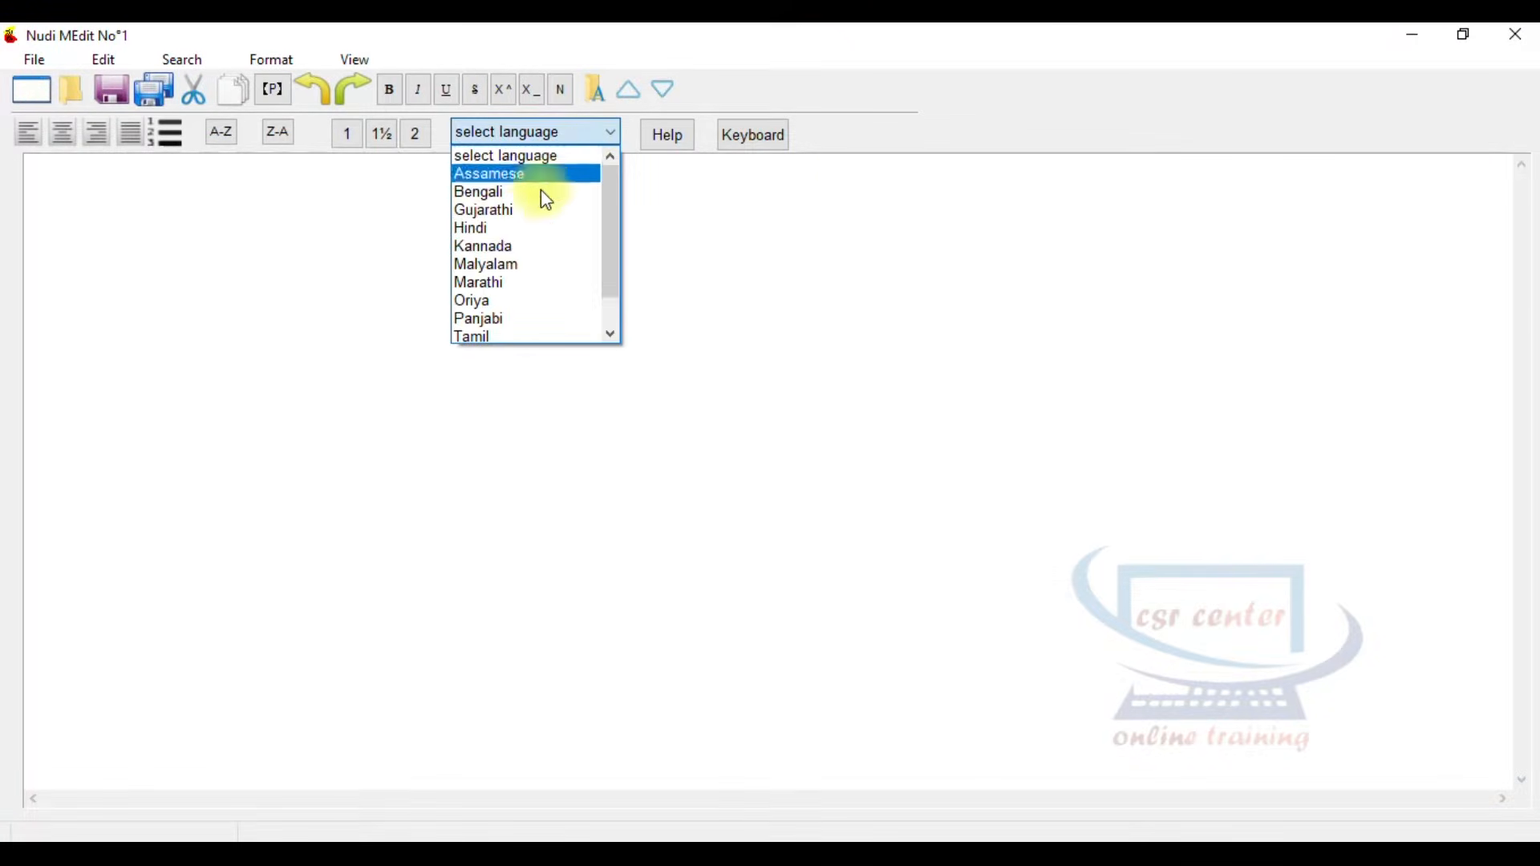
left_click(505, 240)
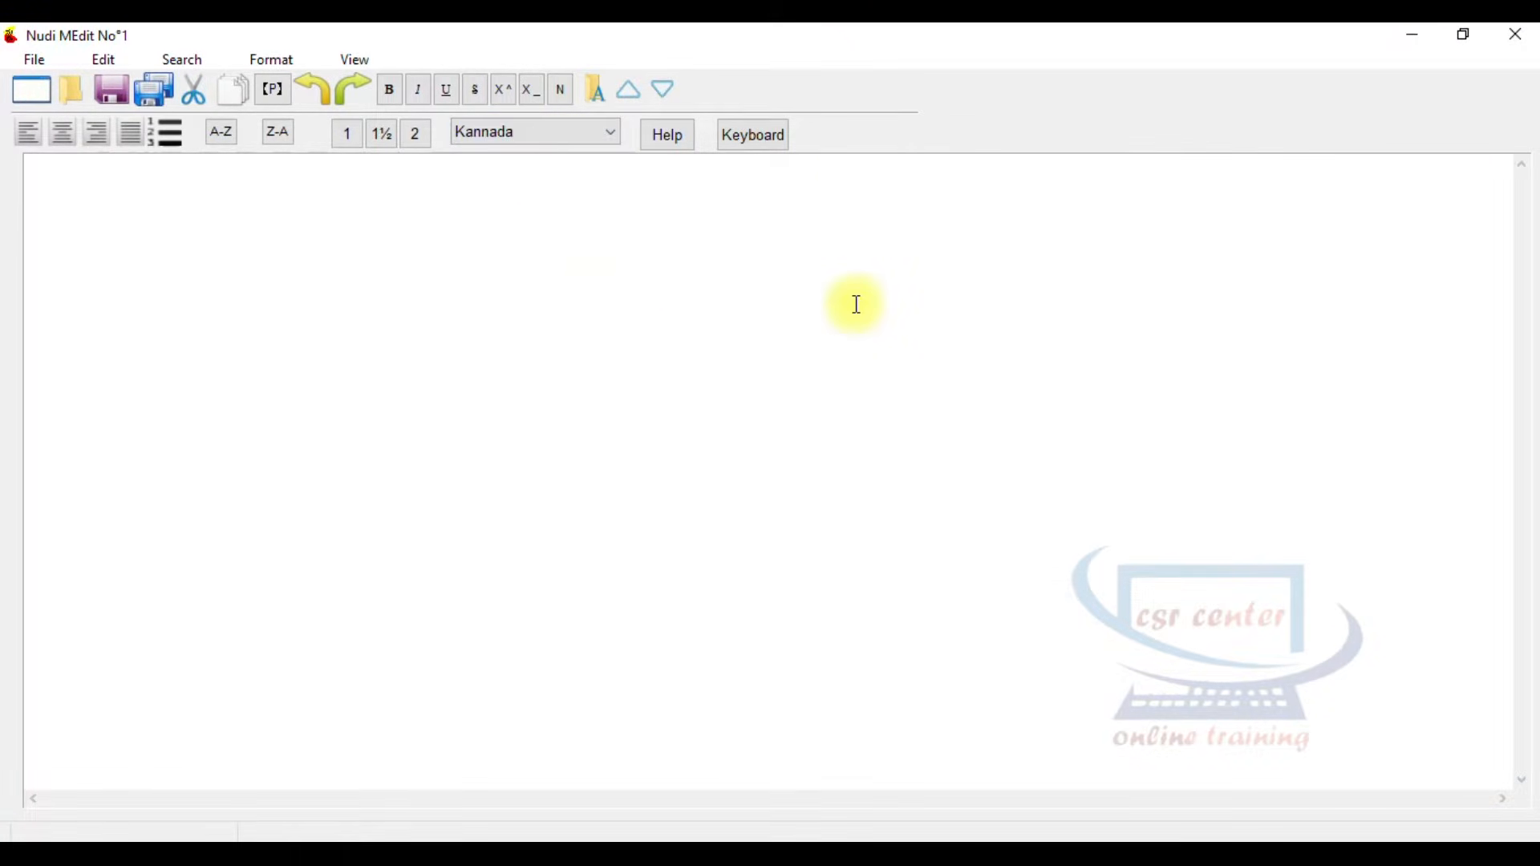
left_click(1413, 37)
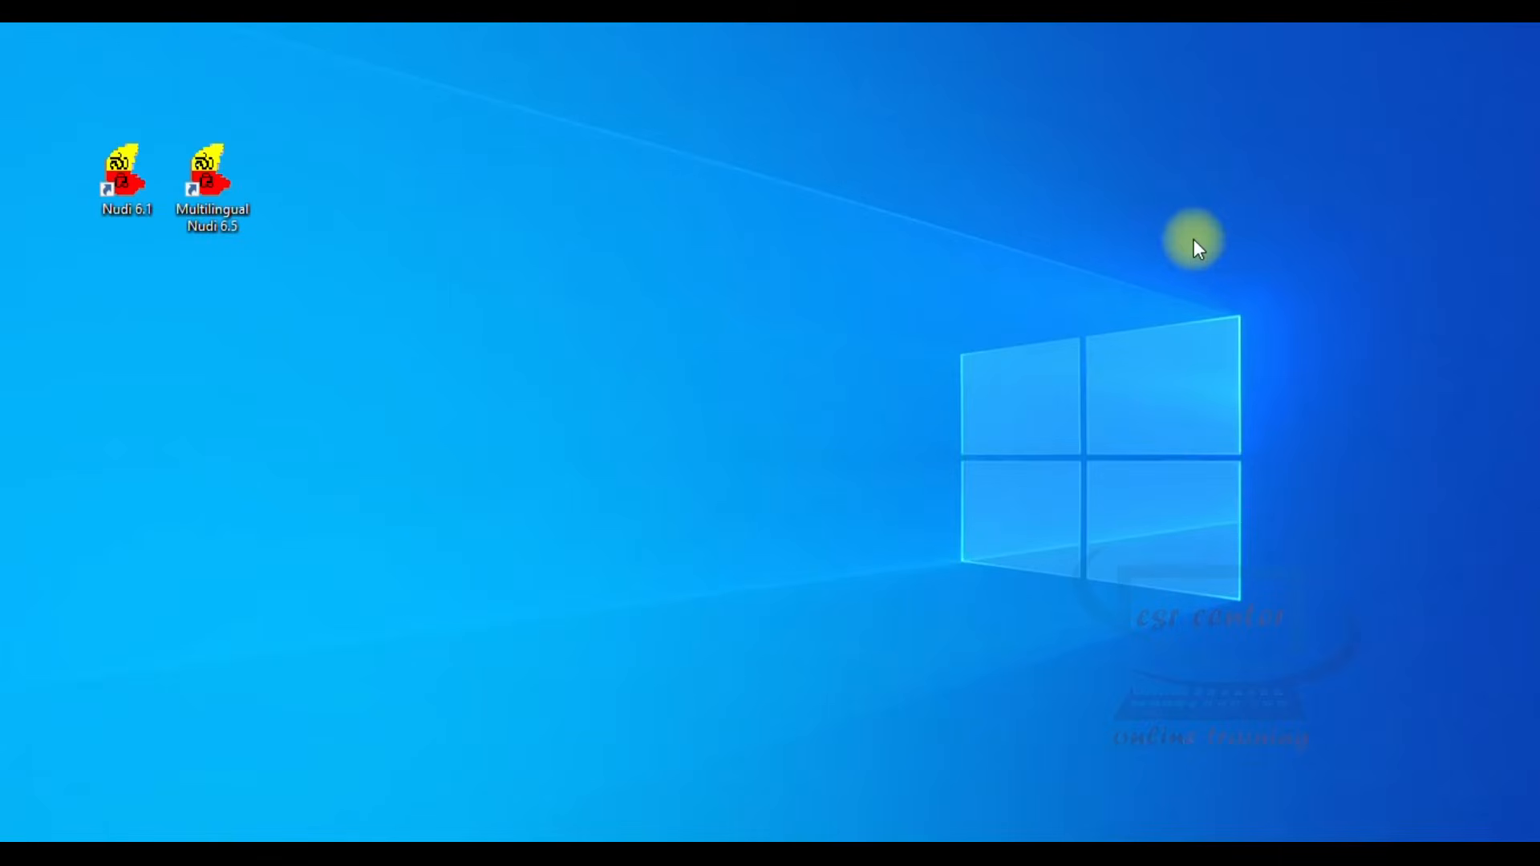
Switch to Word with a blank document and set the paper size to A4
left_click(310, 827)
left_click(195, 349)
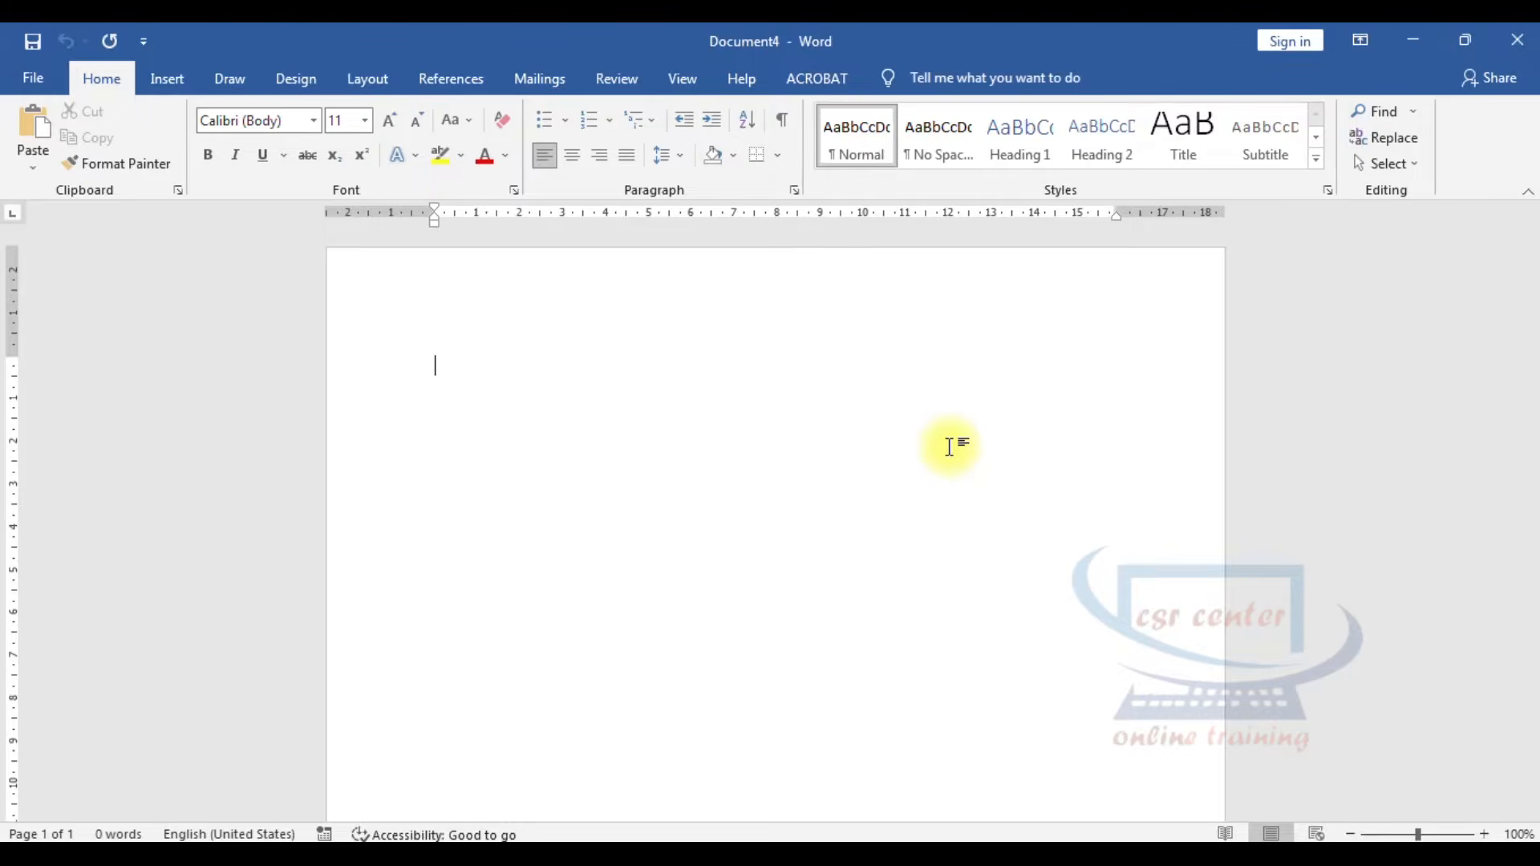
left_click(368, 81)
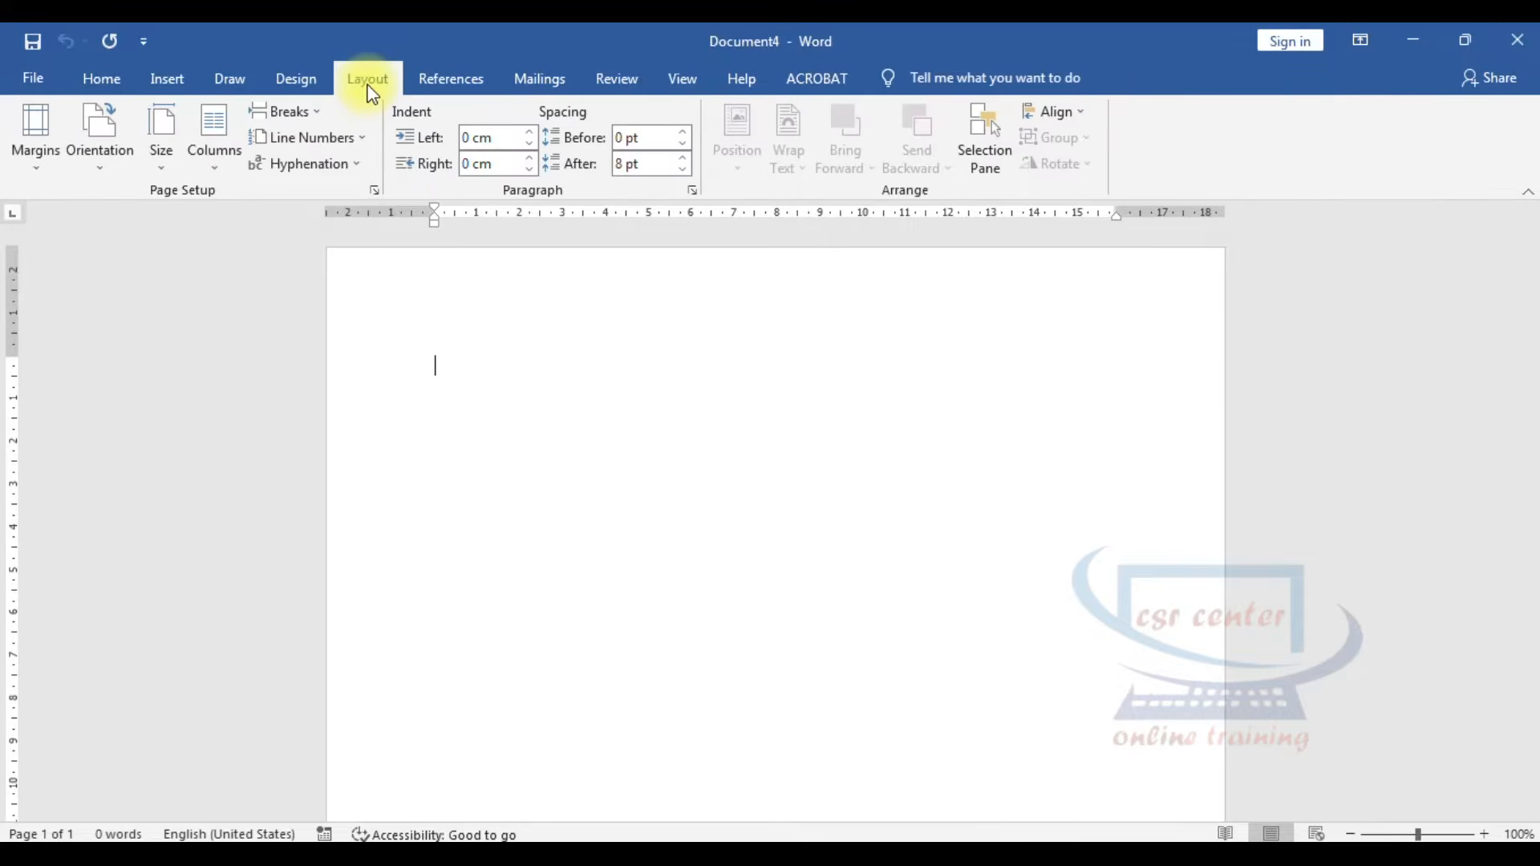
left_click(166, 138)
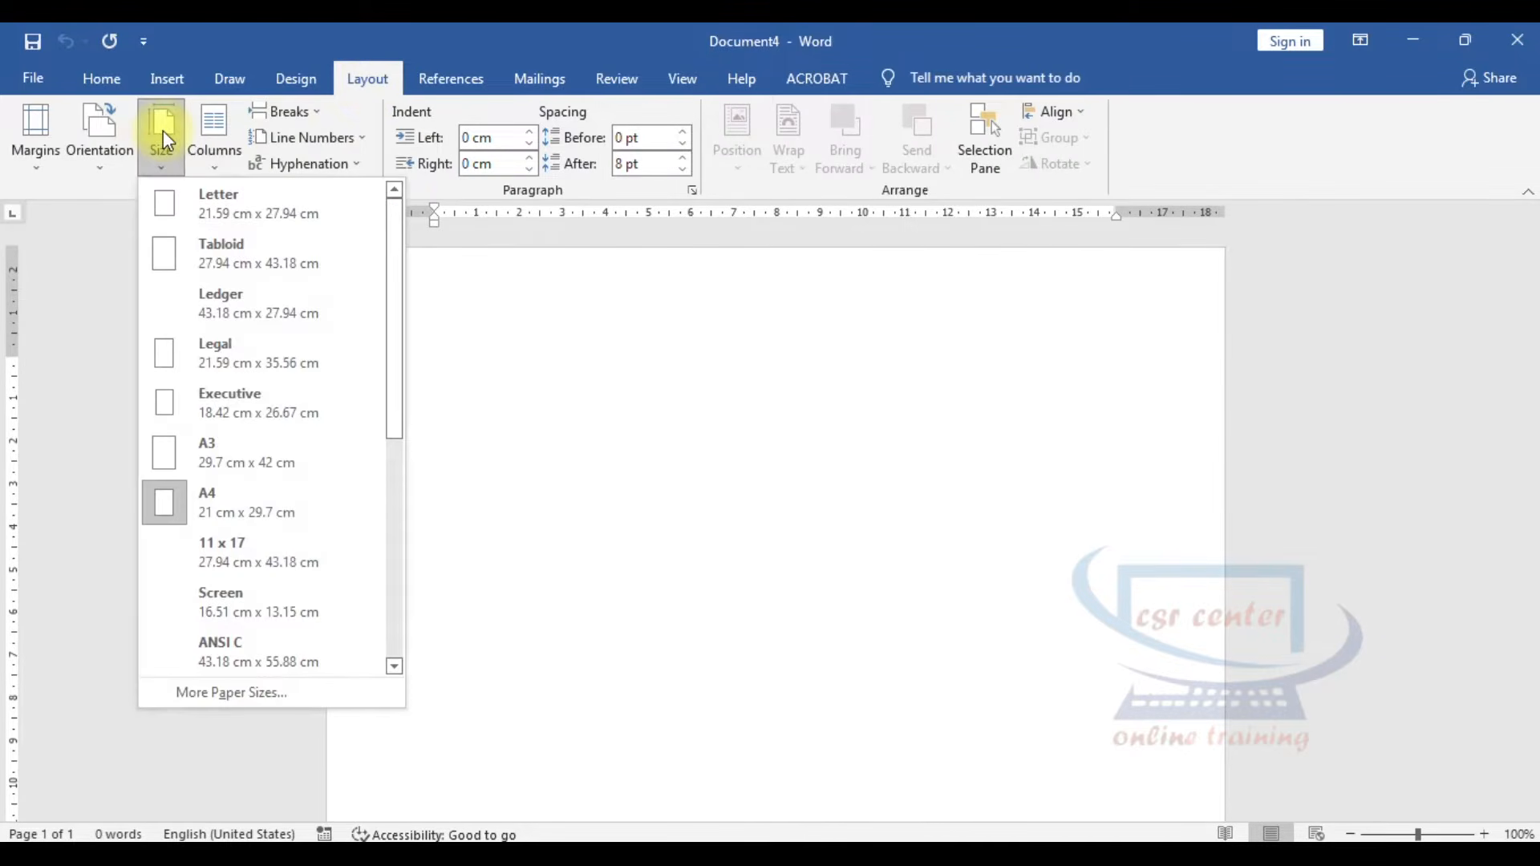
left_click(264, 504)
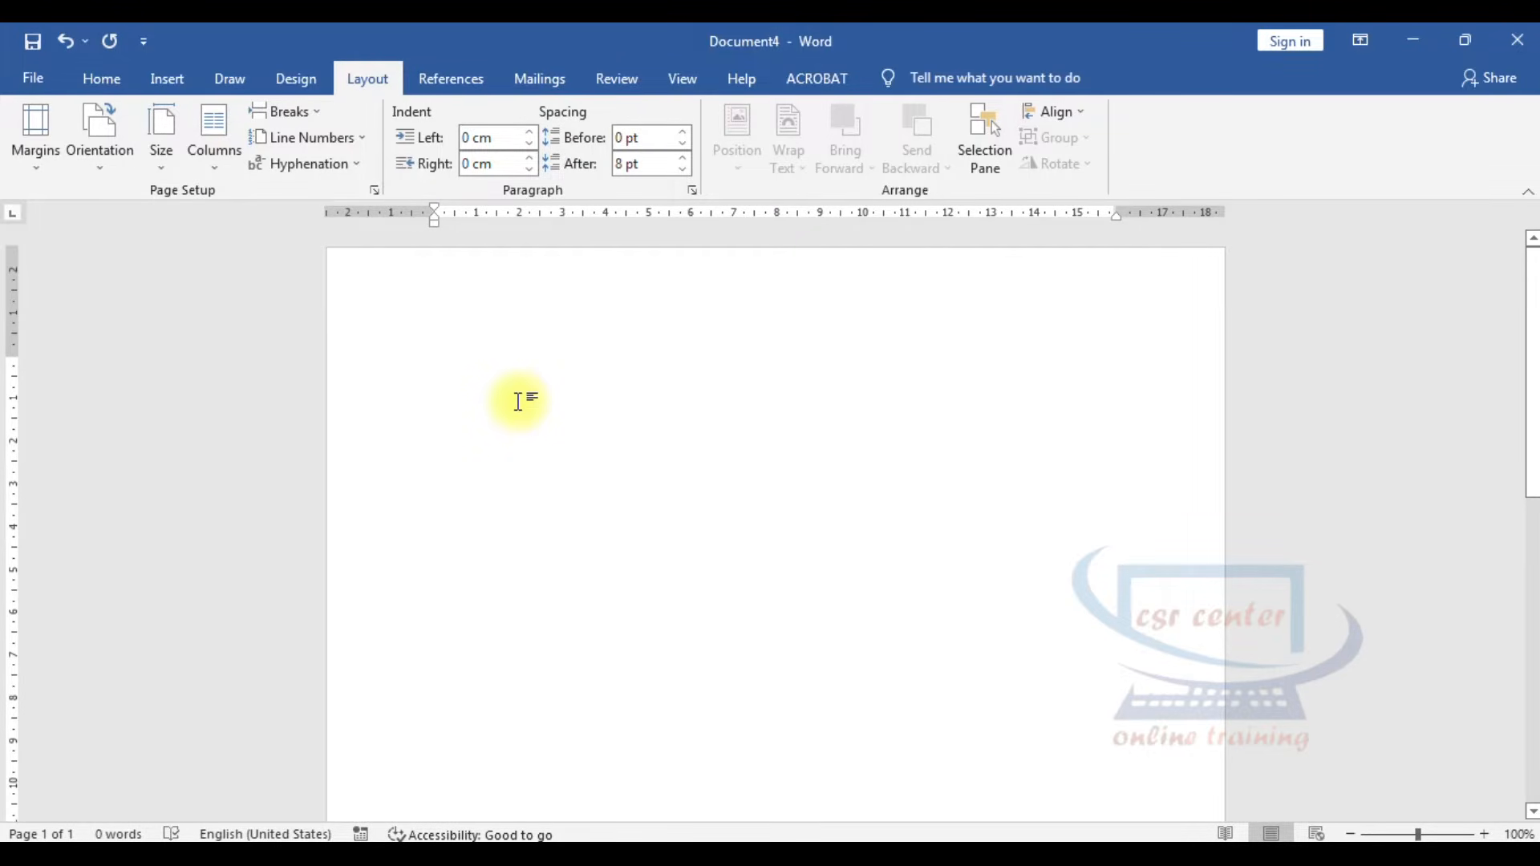
Check the available page orientations and the preset page margins for the document
left_click(105, 135)
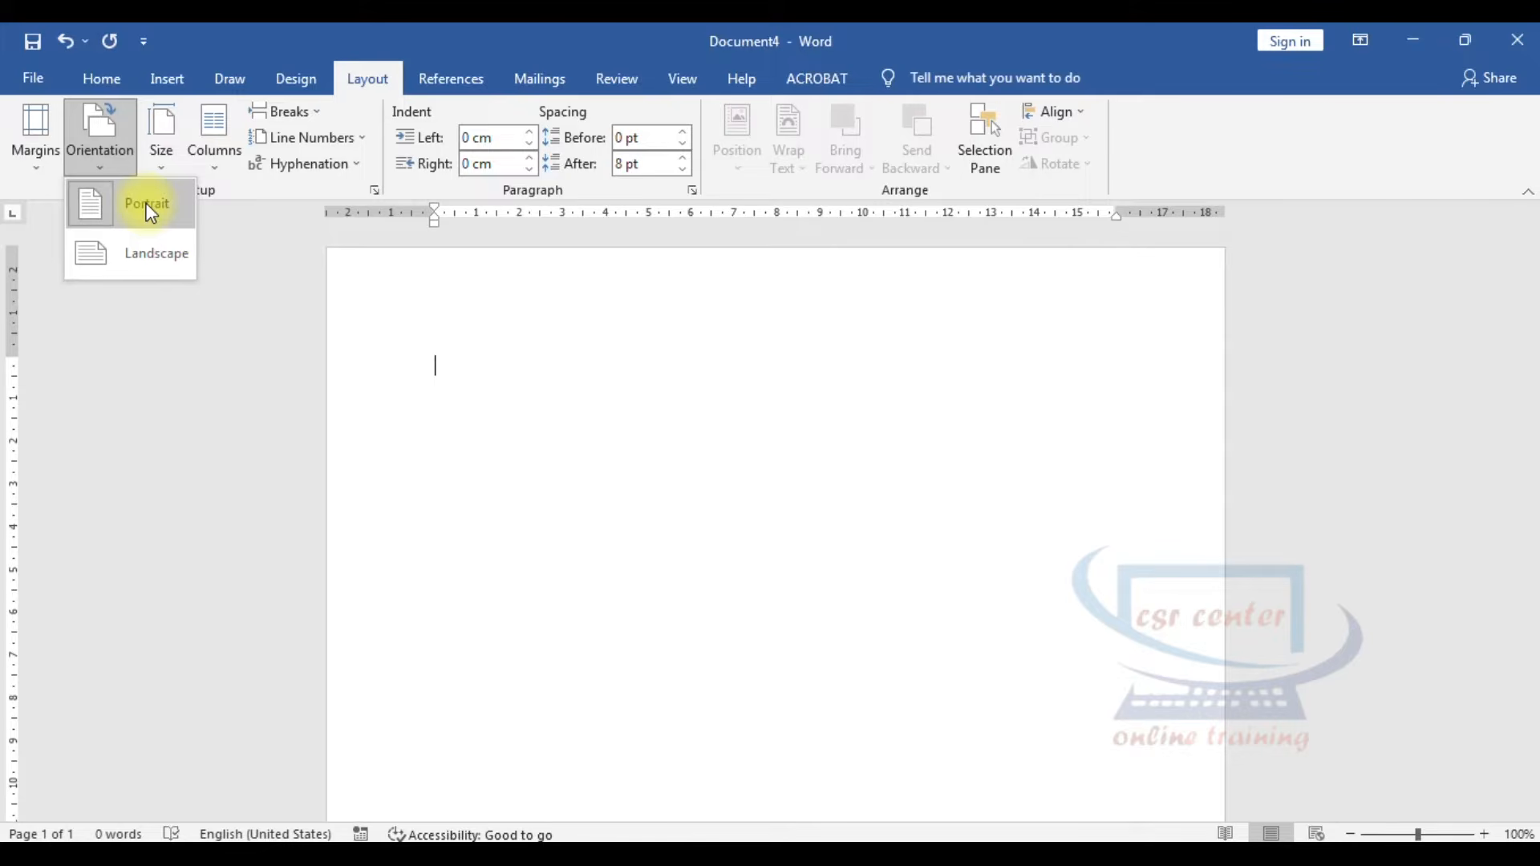
left_click(44, 148)
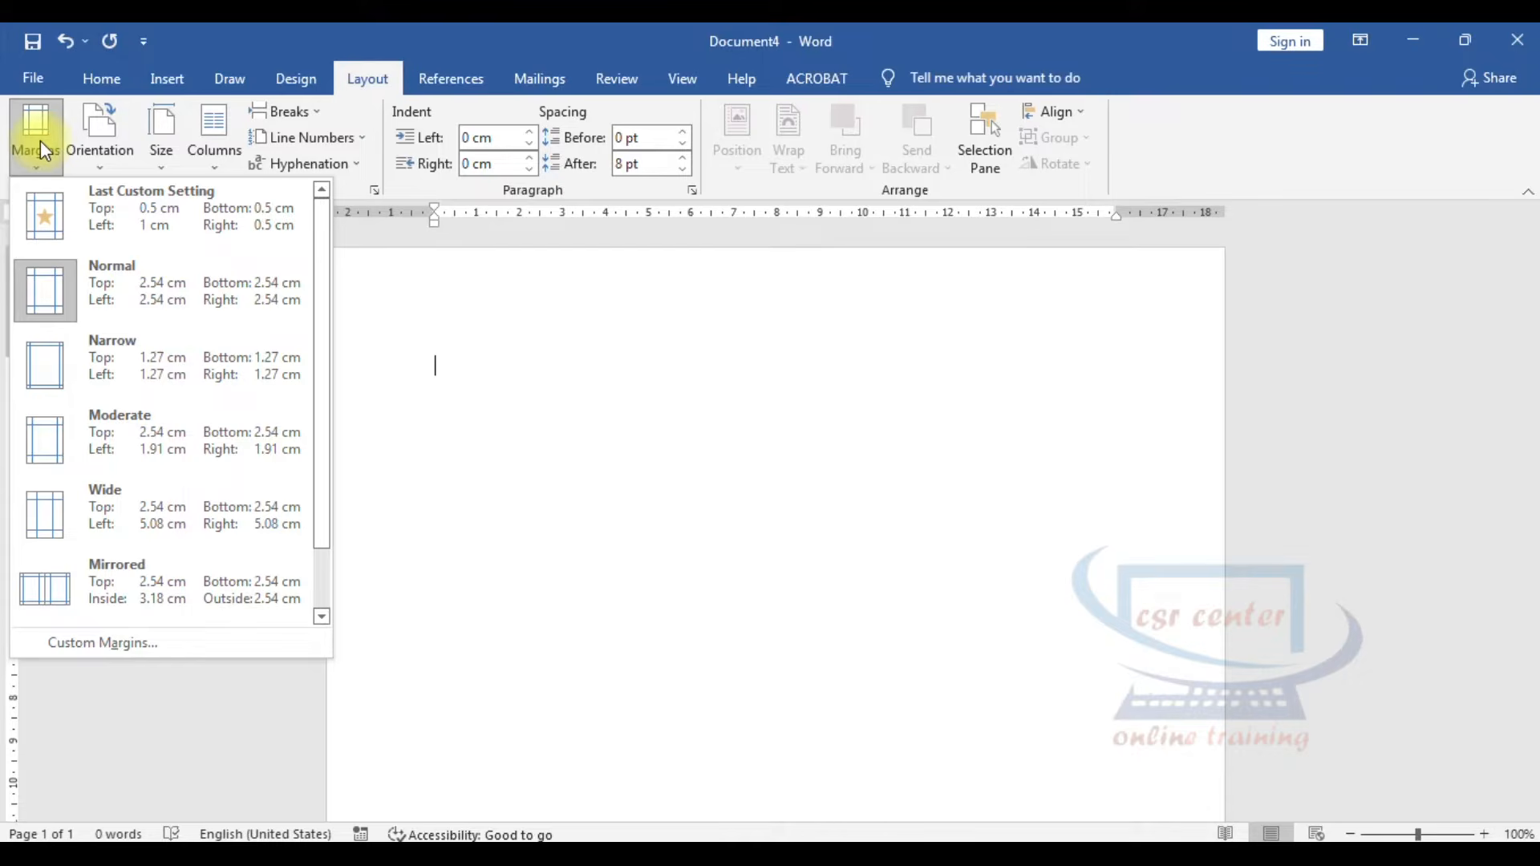
left_click(610, 407)
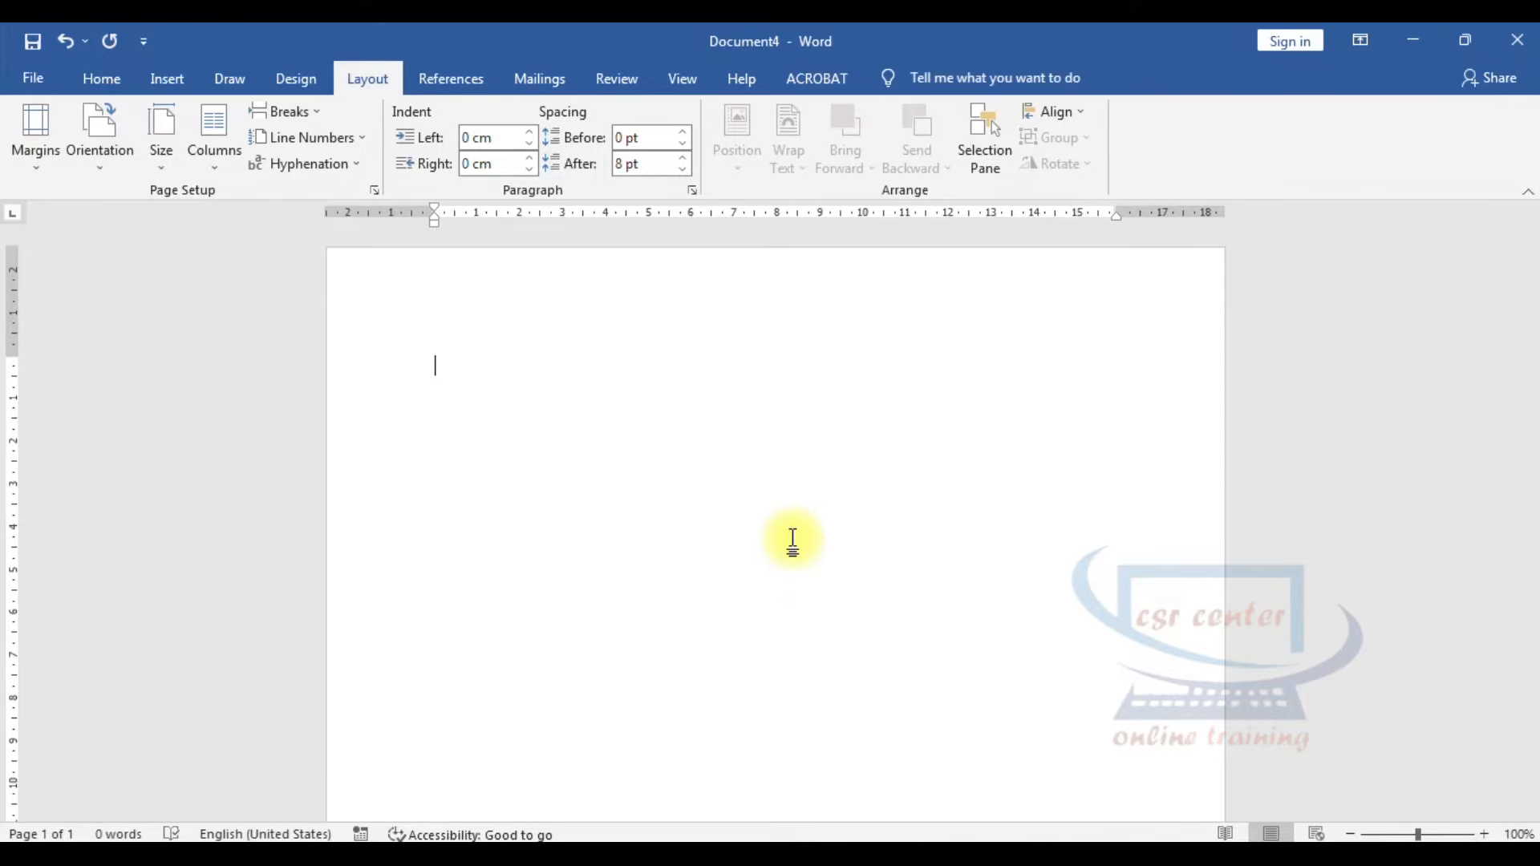
Set custom margins for the whole document: top 0 cm, and bottom, left and right 0.5 cm
scroll(793, 539, "up", 1, "ctrl")
left_click(45, 153)
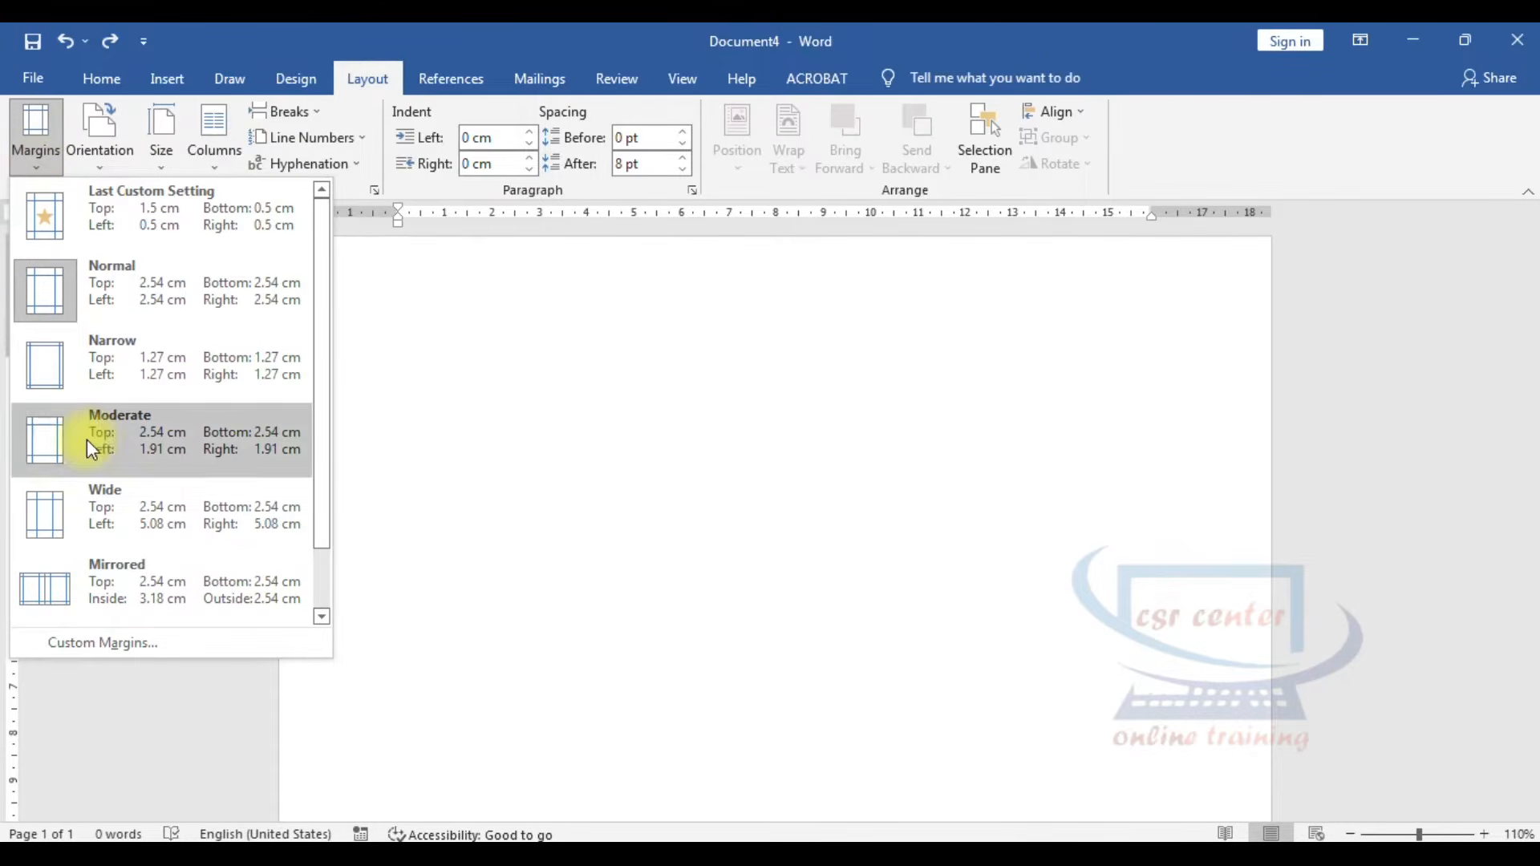
left_click(77, 648)
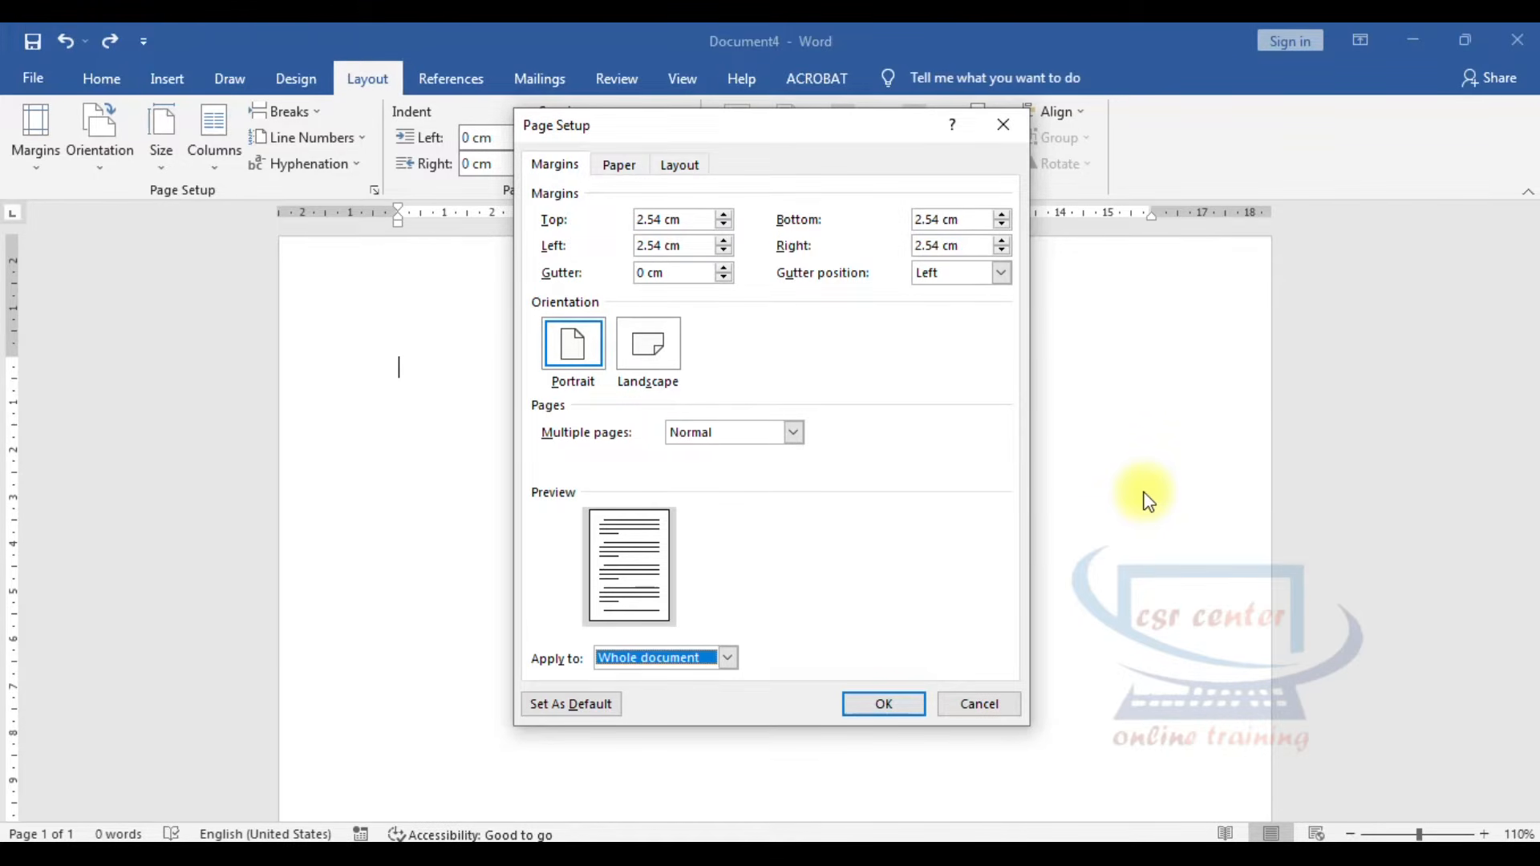
left_click_drag(704, 221, 603, 232)
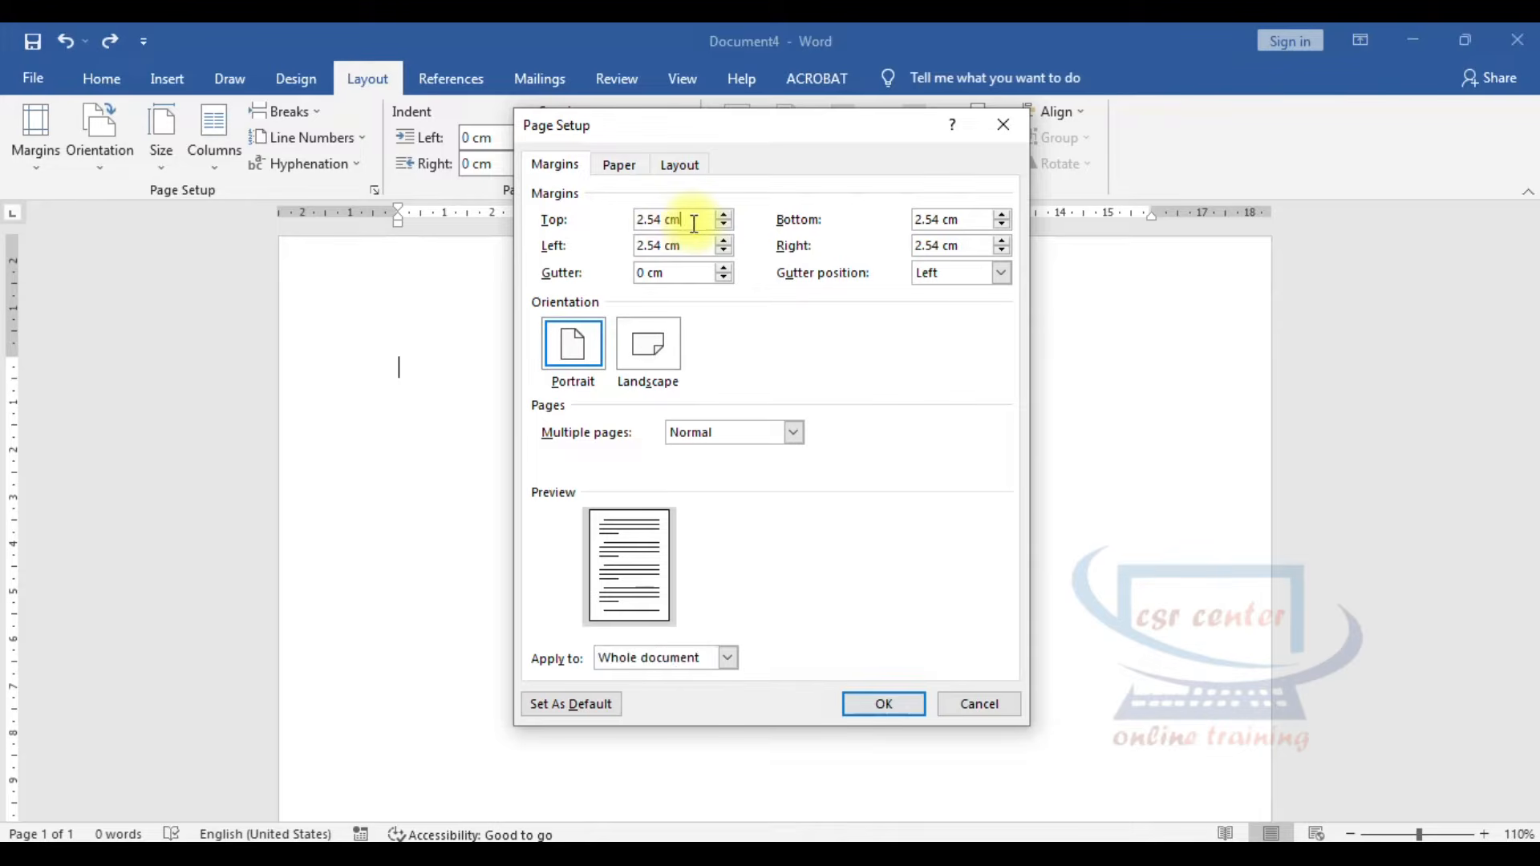
type("0")
left_click_drag(974, 216, 852, 224)
type("0.5")
left_click_drag(703, 246, 630, 252)
type("0.5")
left_click_drag(972, 247, 859, 258)
type("0.5")
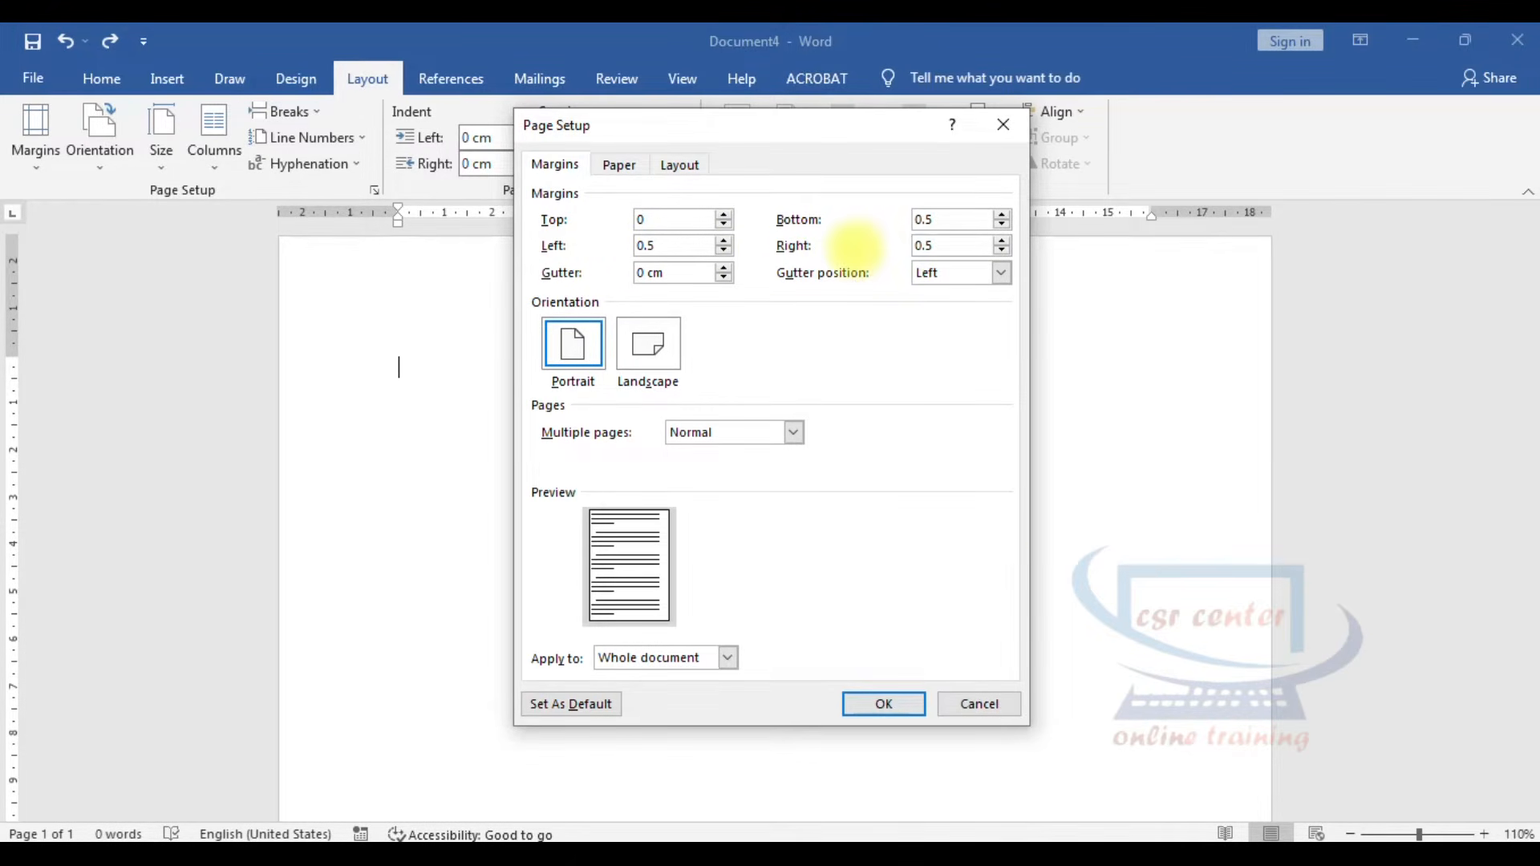
left_click(884, 703)
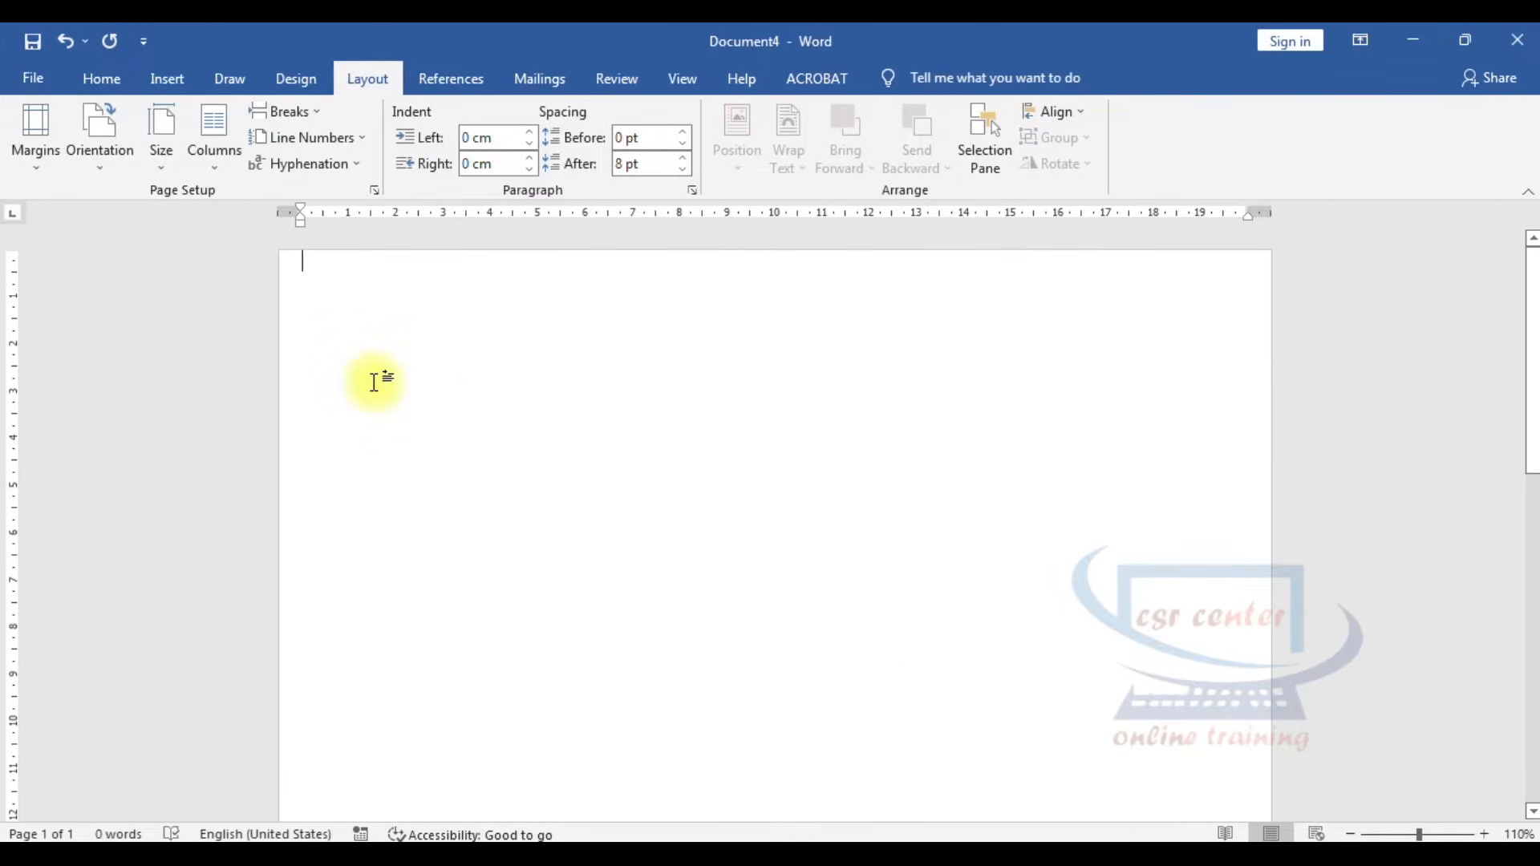
Insert an empty line at the start of the page and center the following paragraph
scroll(374, 380, "up", 4)
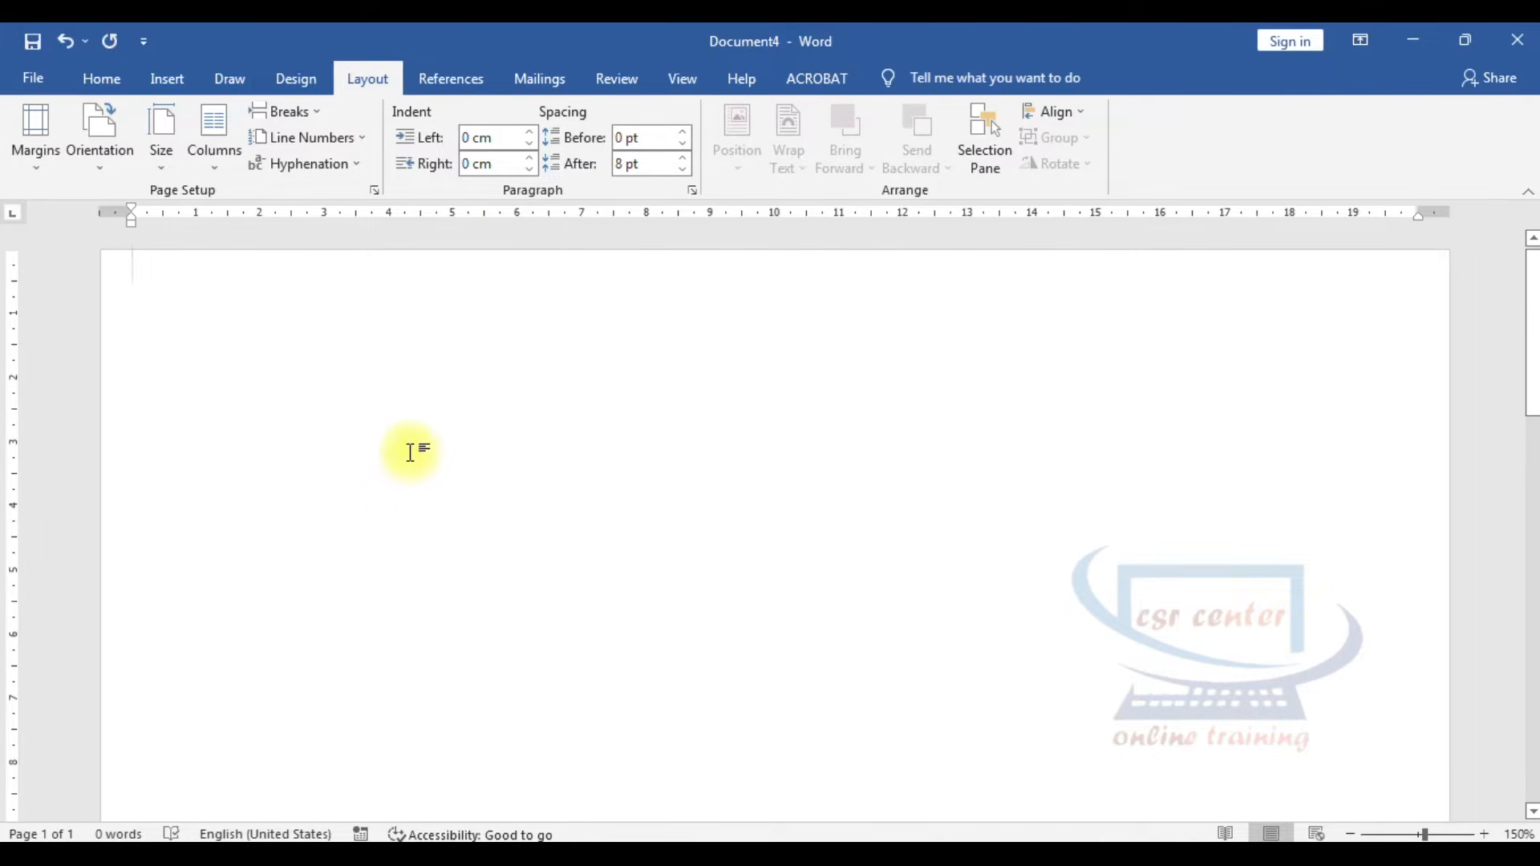
left_click(102, 78)
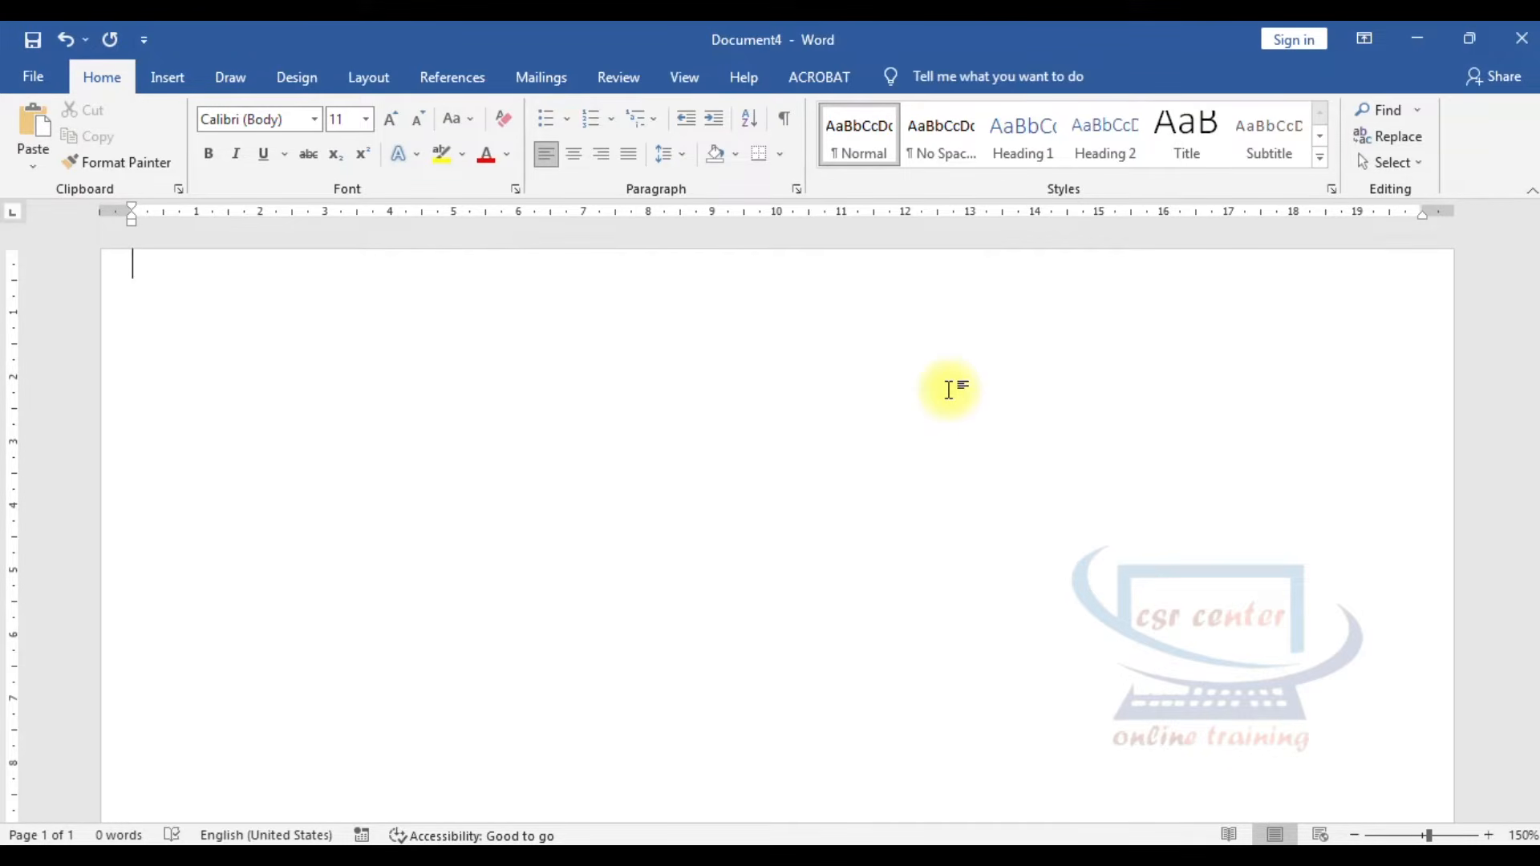
key("Return")
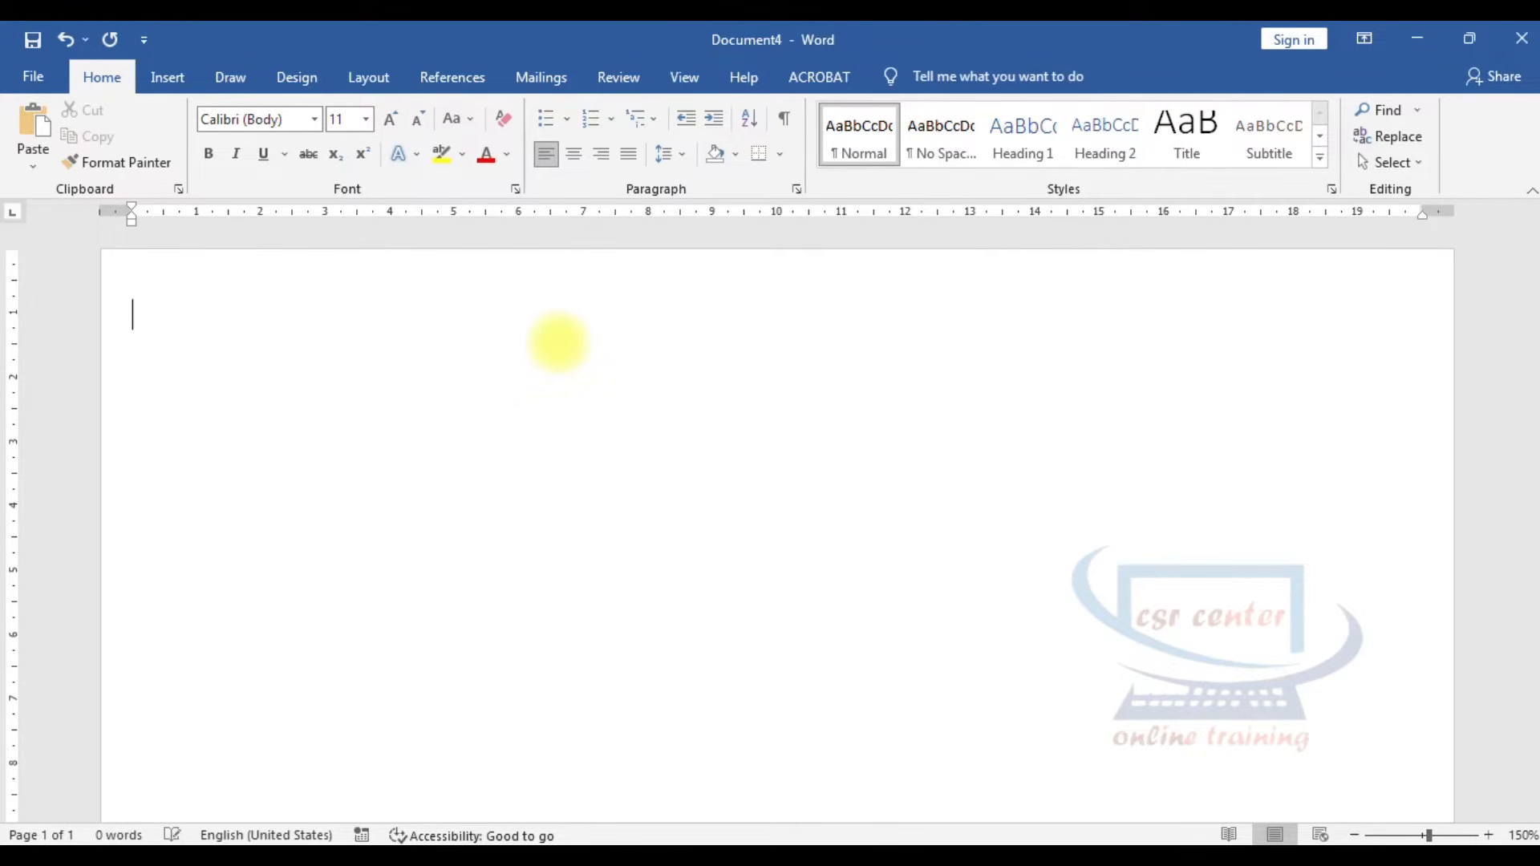
left_click(572, 158)
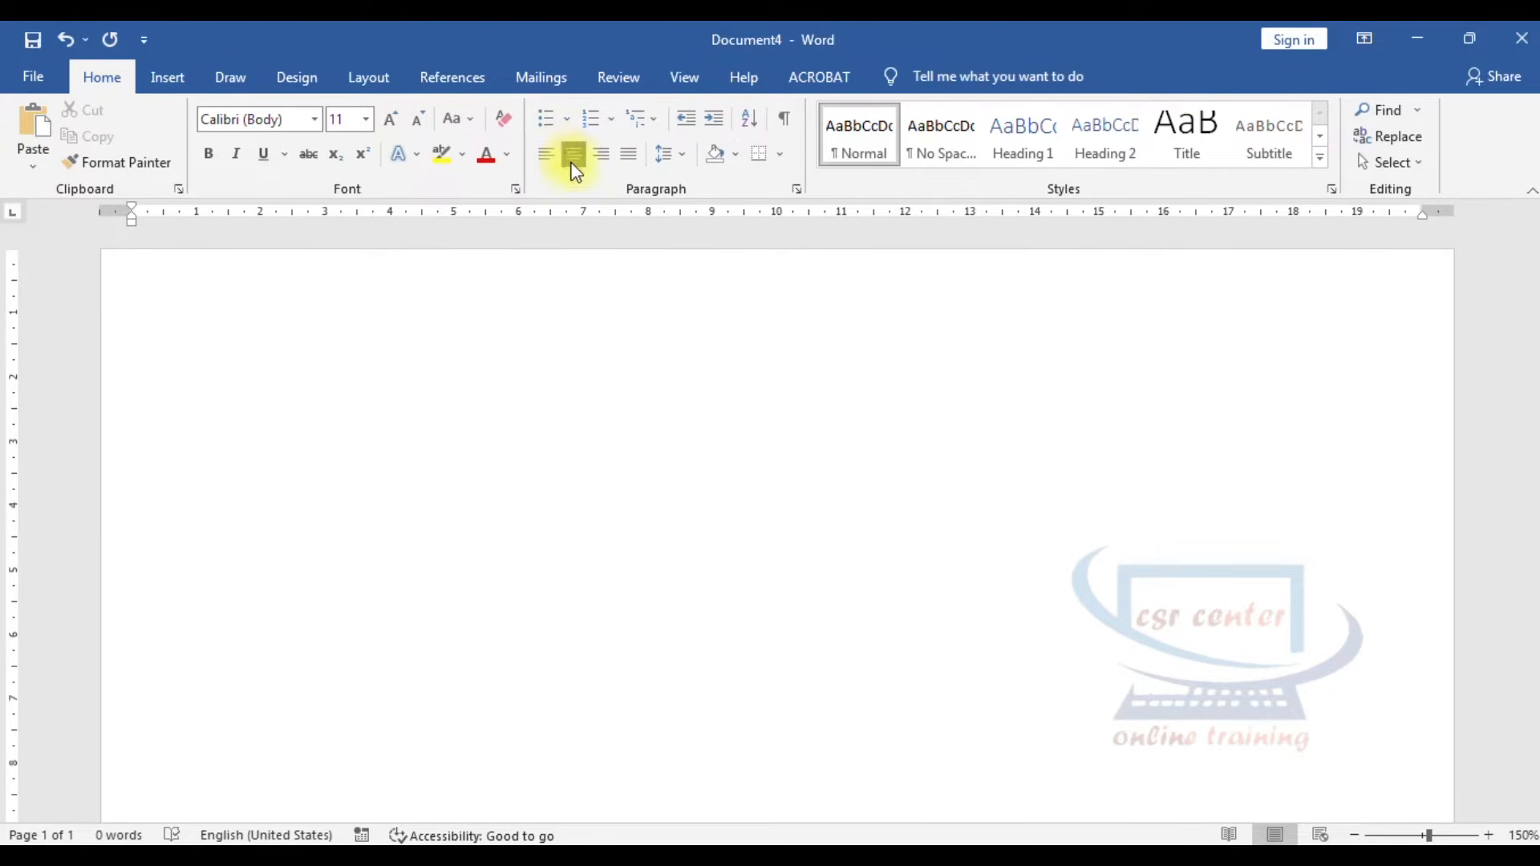
Set the font for the centered heading line to Nirmala UI
left_click(316, 120)
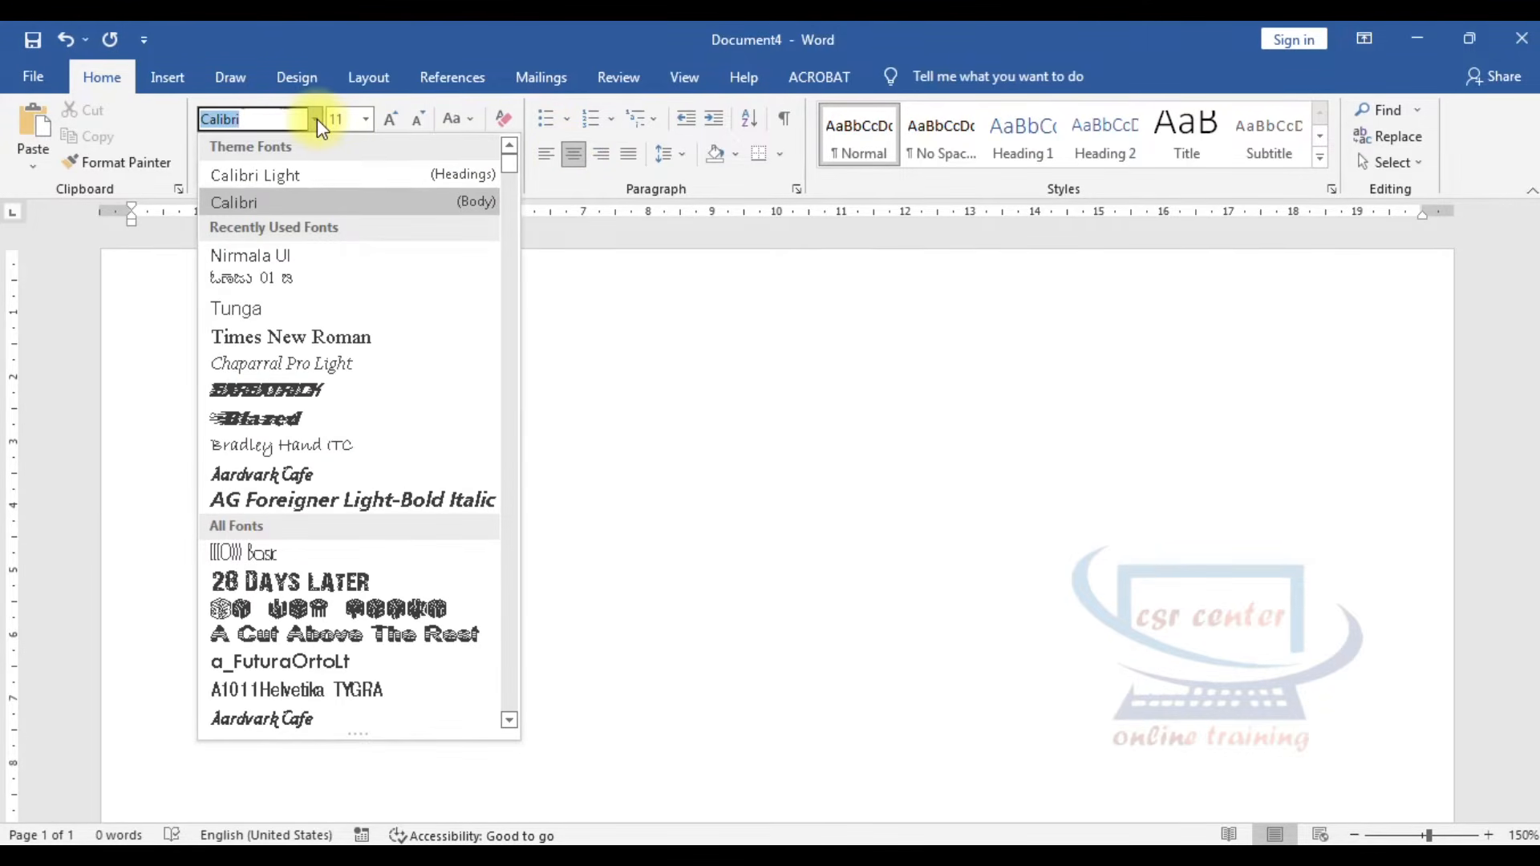
key("BackSpace")
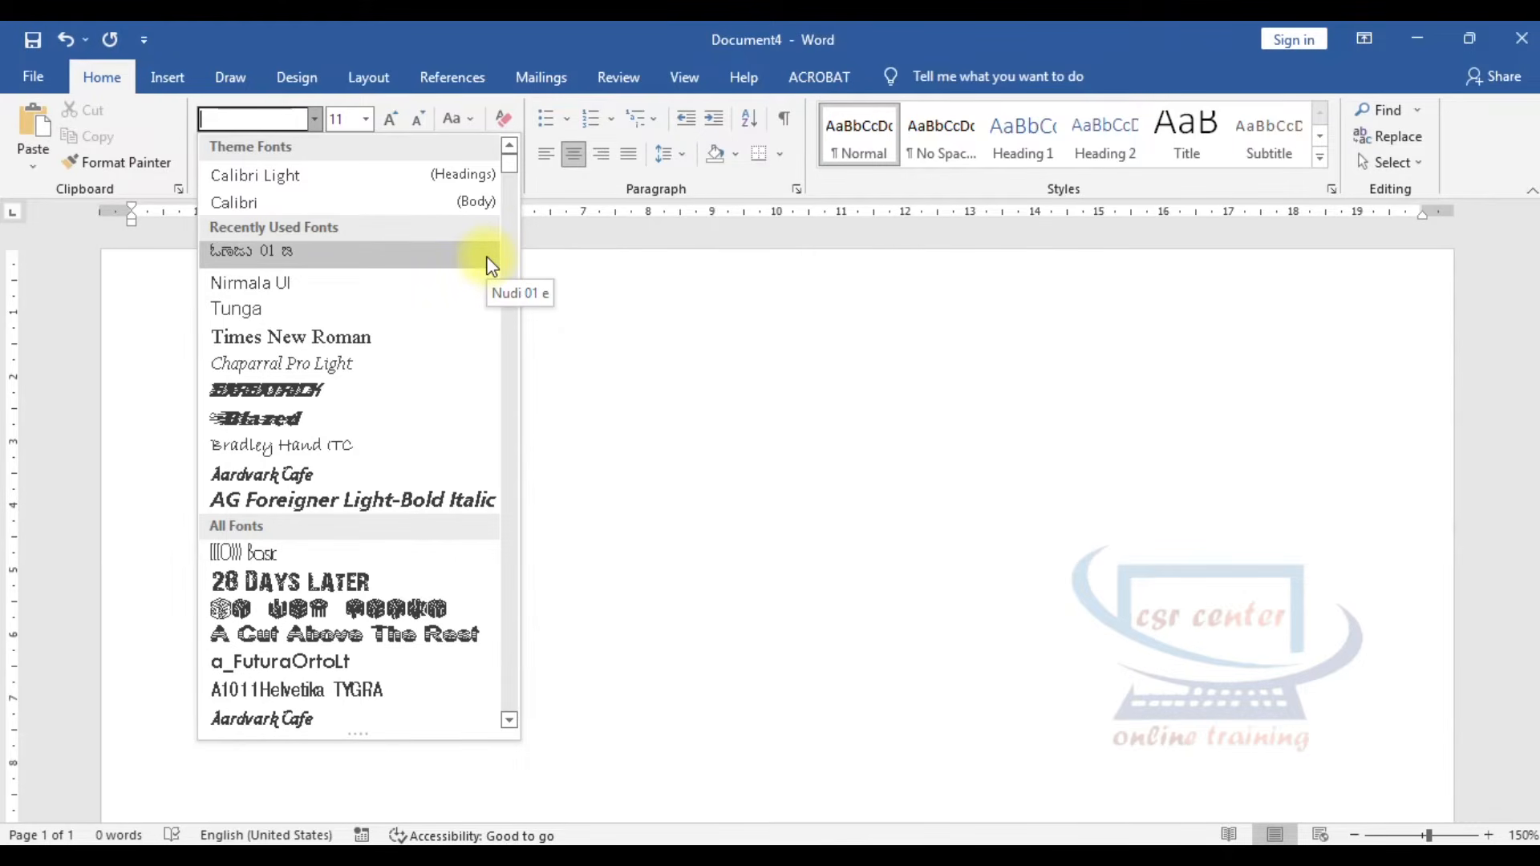
left_click(473, 283)
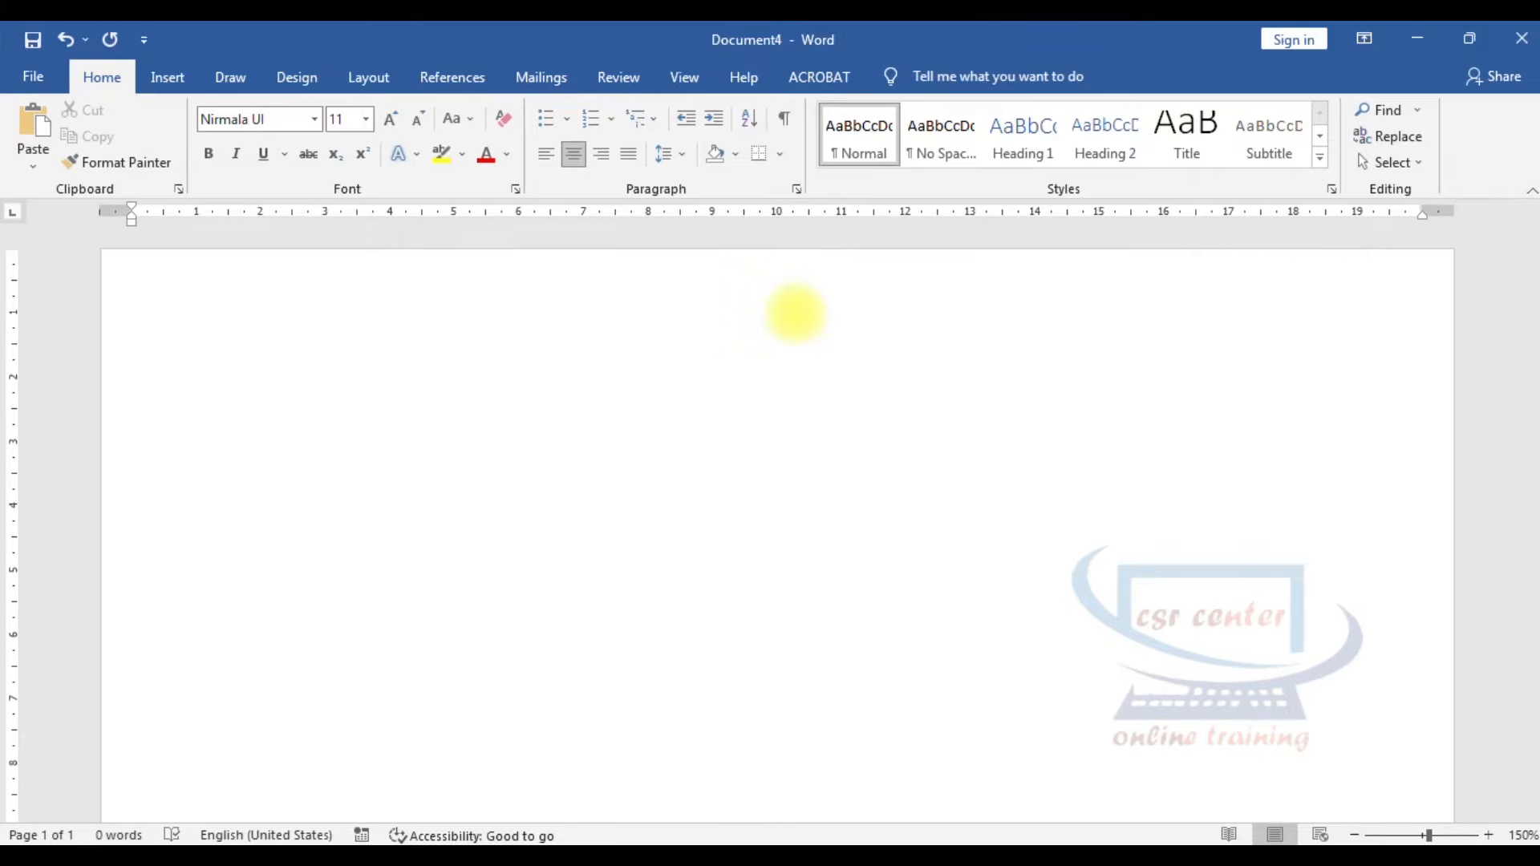
Enter the Kannada word "ಸರ್ಕಾರಿ" as the start of the centered heading
type("ज")
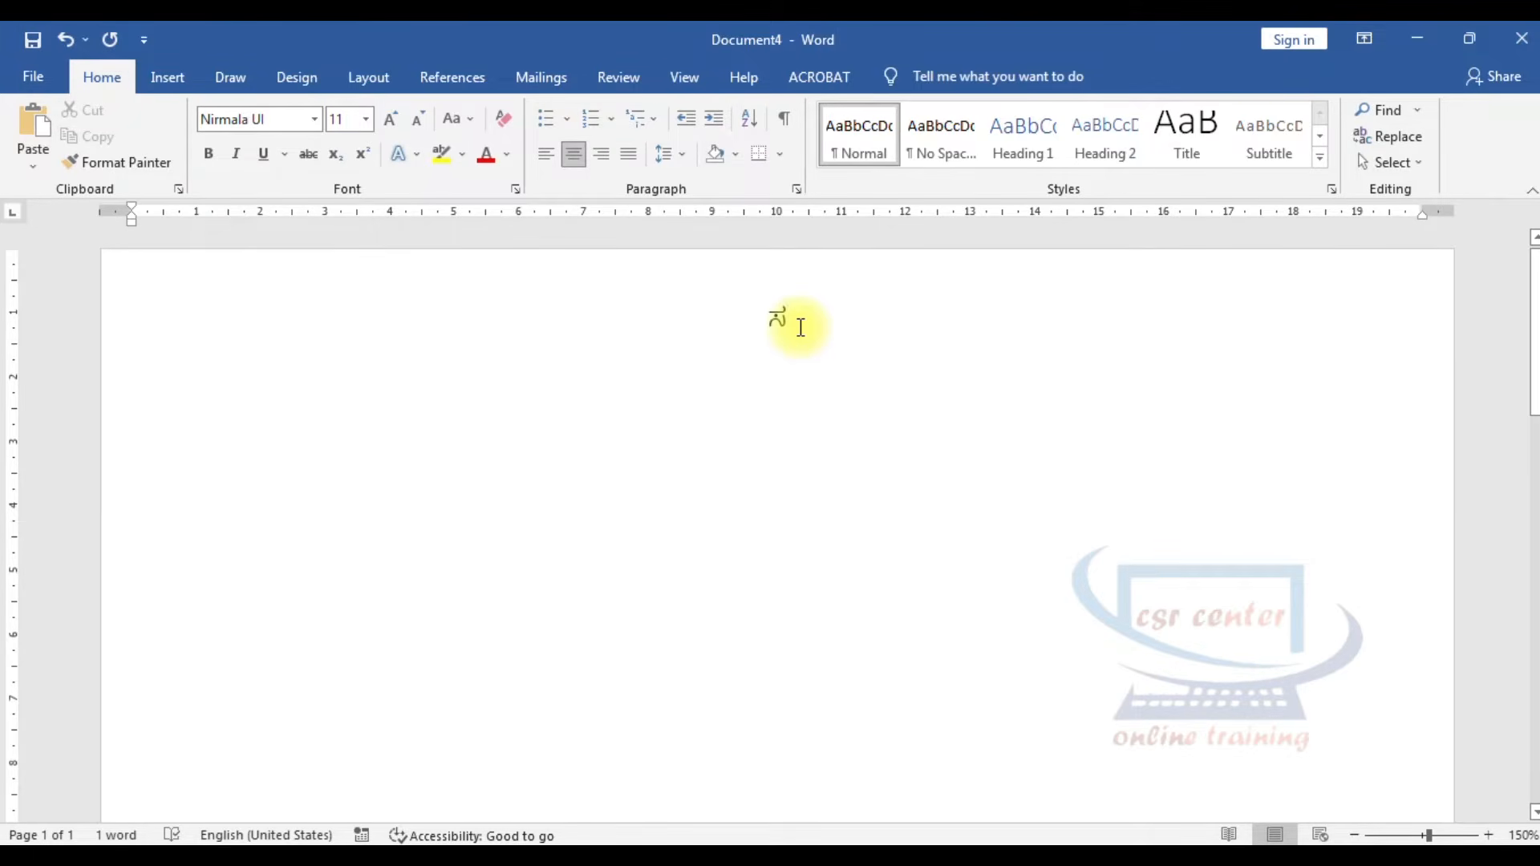
type("ರ")
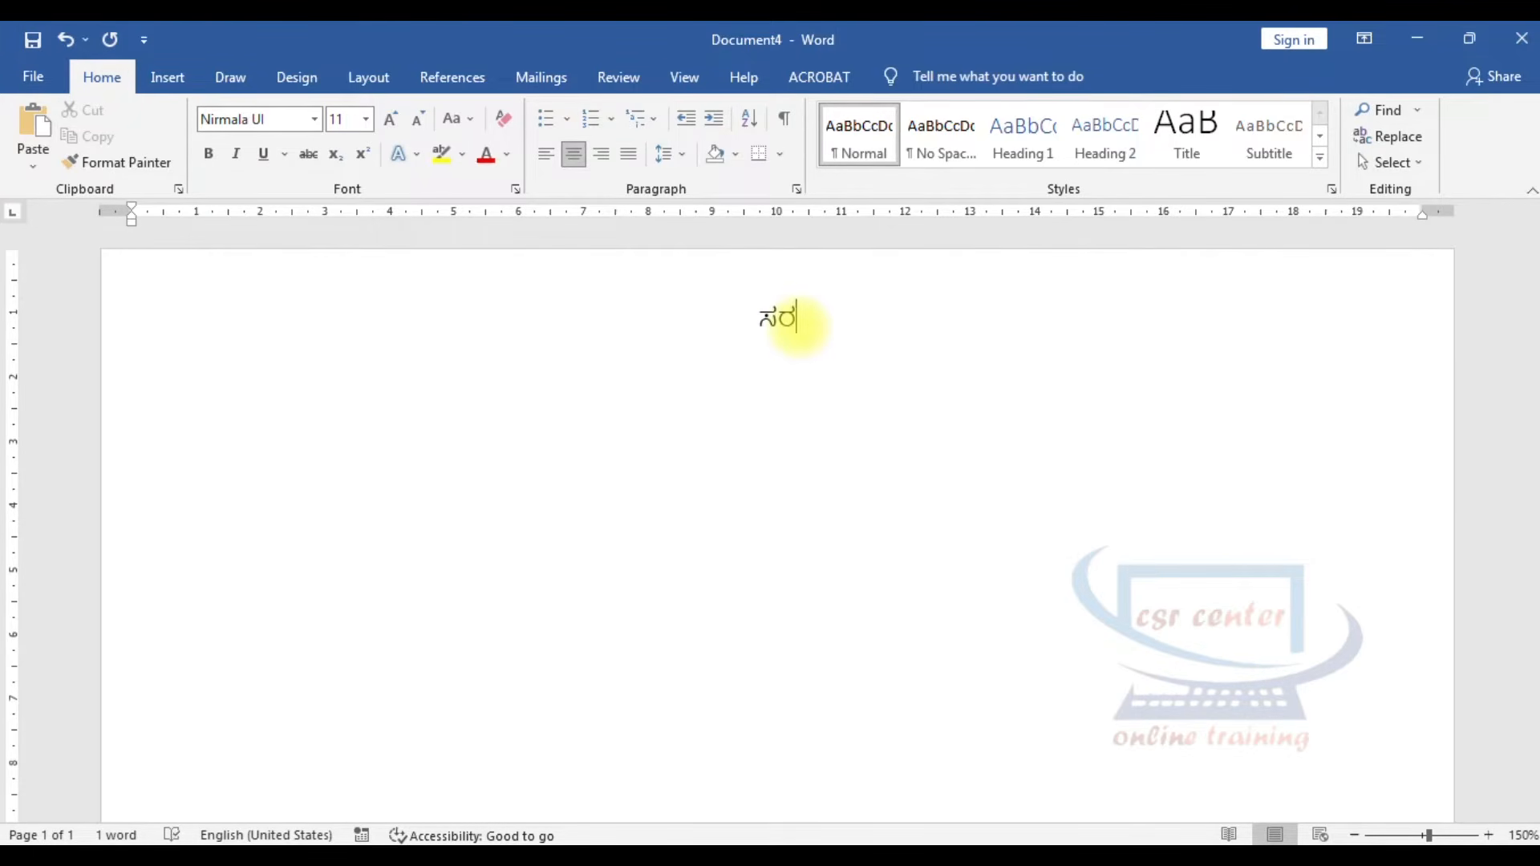
type("್ಕಾ")
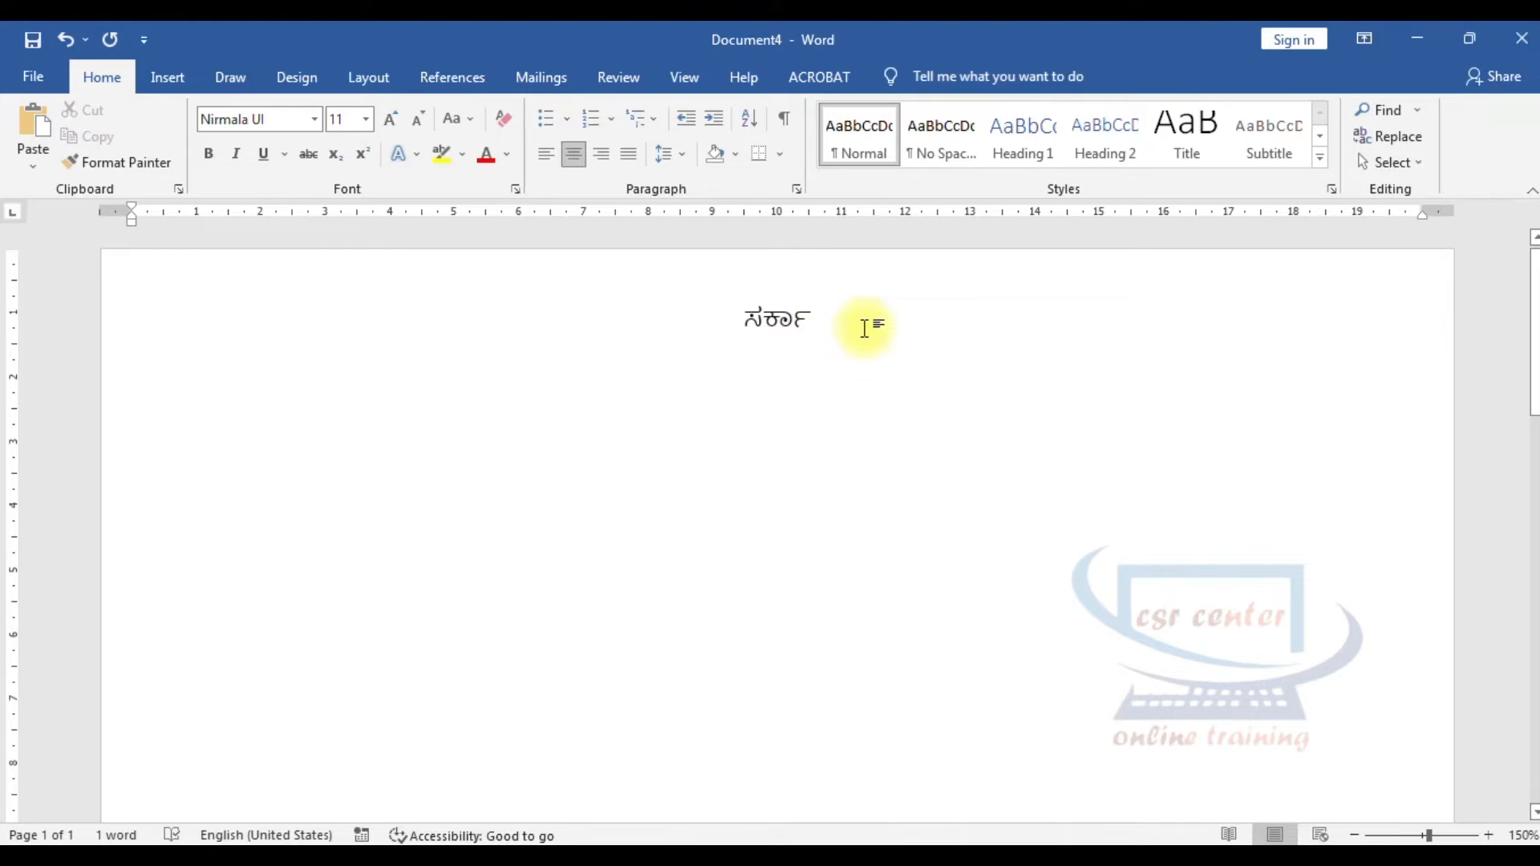
type("ರಿ")
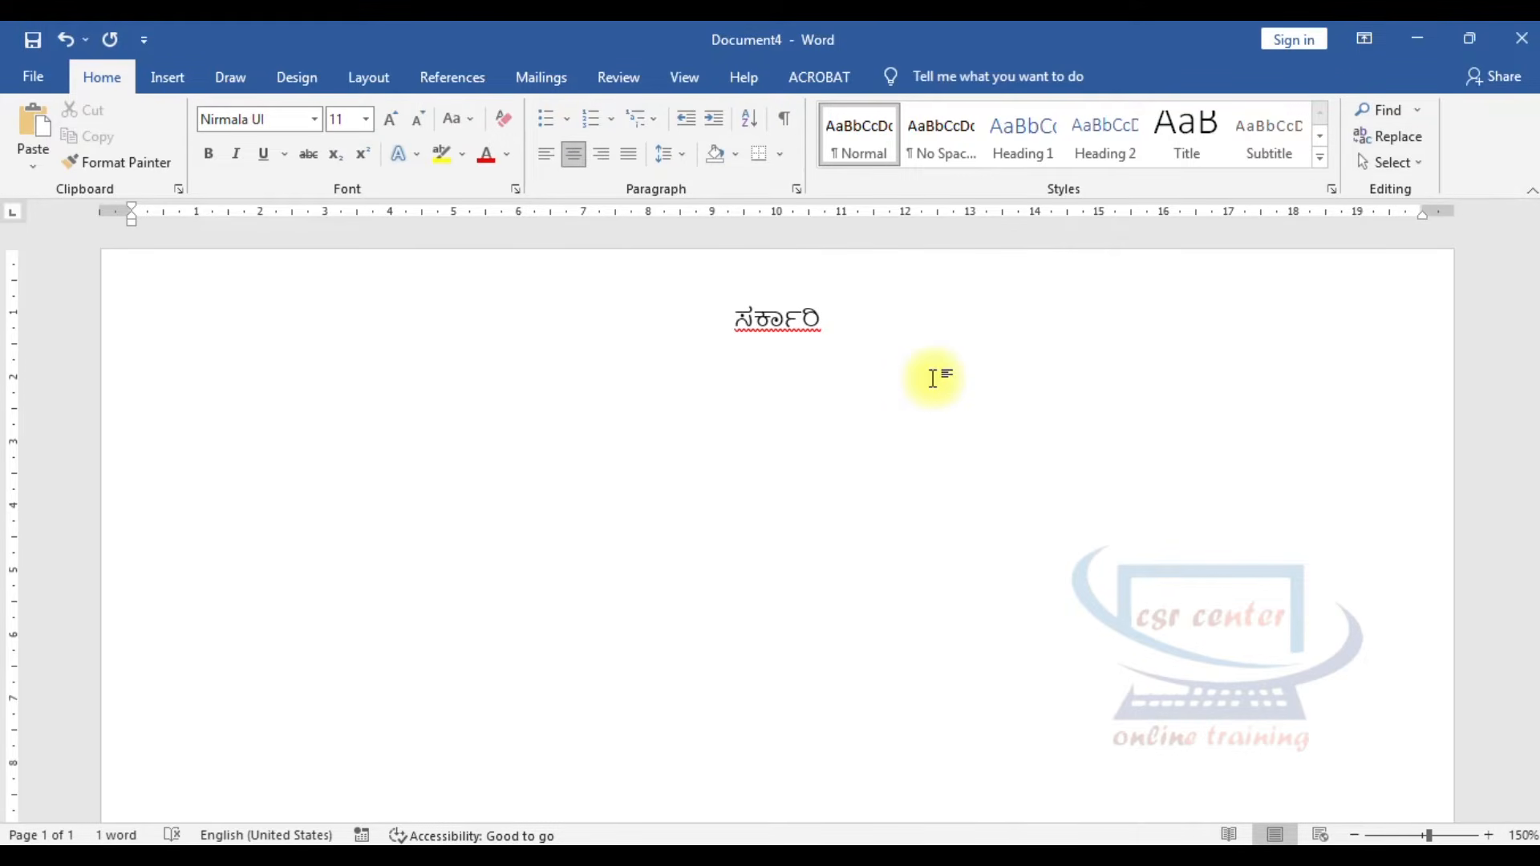
Add the word "ಪ್ರೌಢಶಾಲೆ" after "ಸರ್ಕಾರಿ" in the centered heading
type("ಪ")
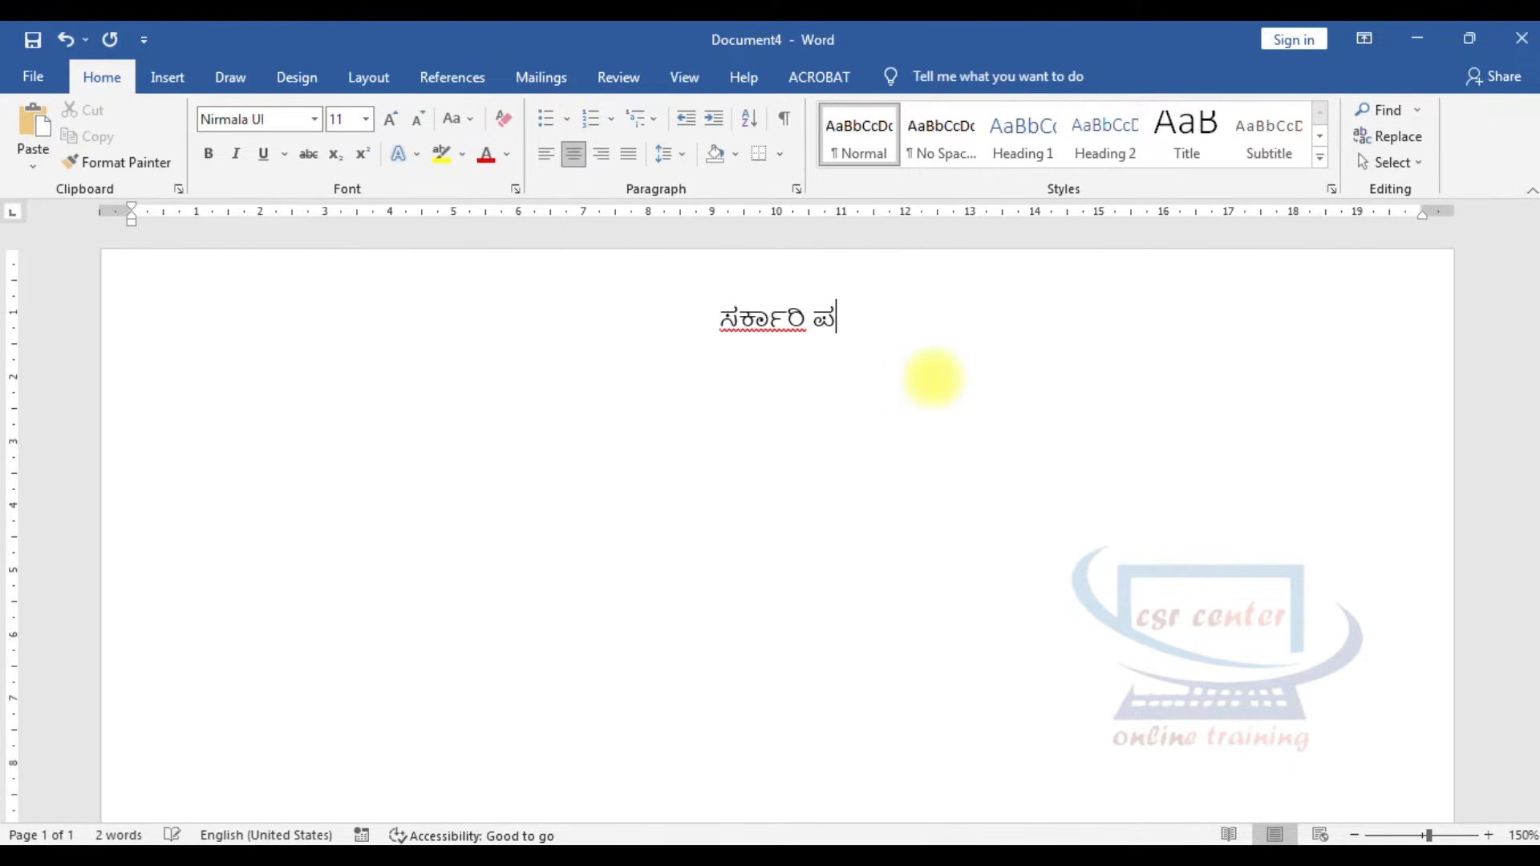
type("್")
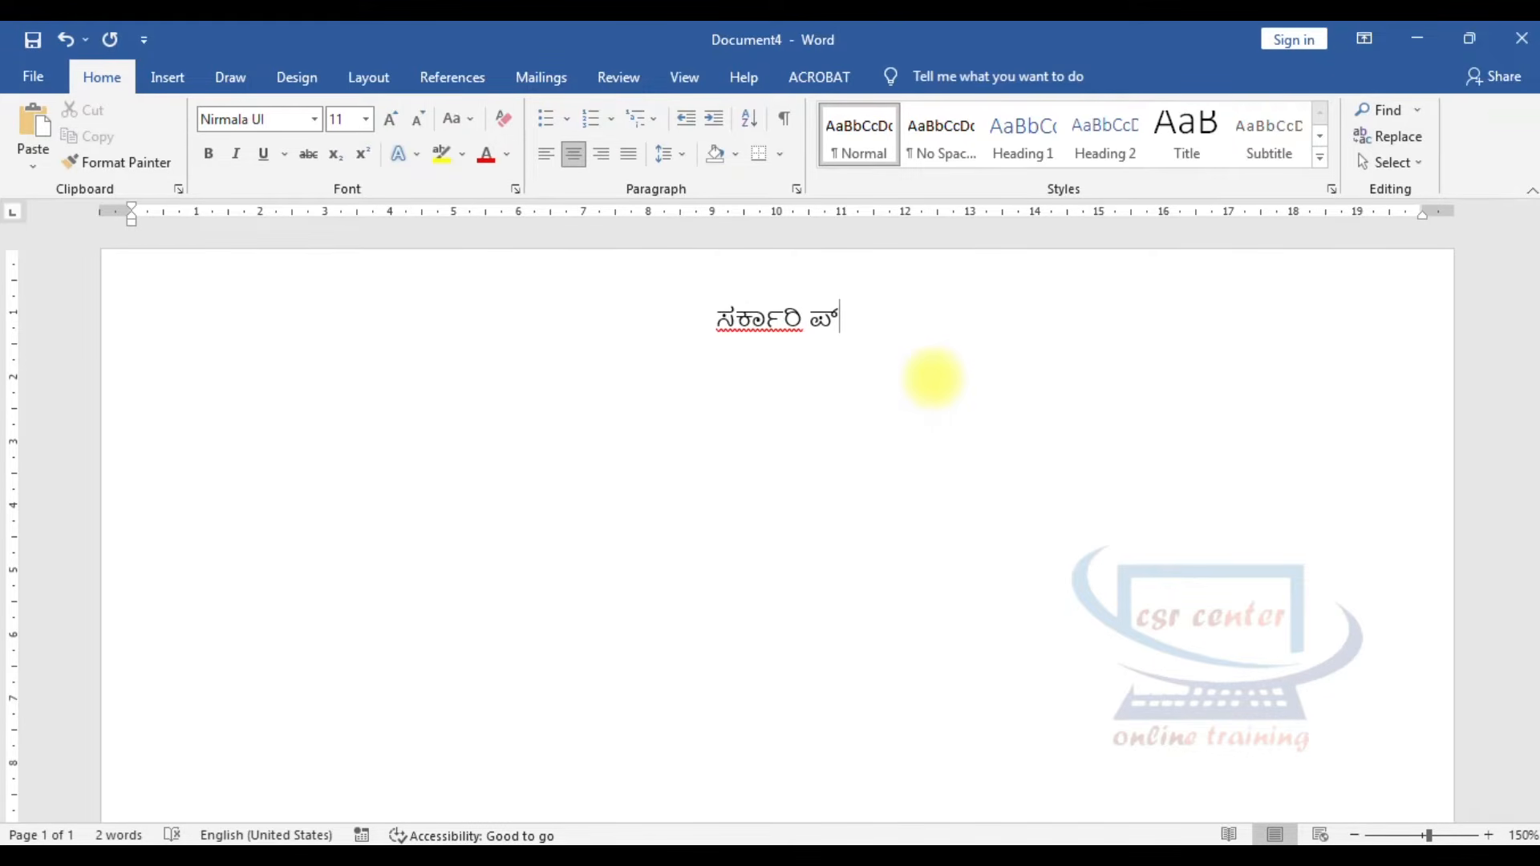
type("ರ")
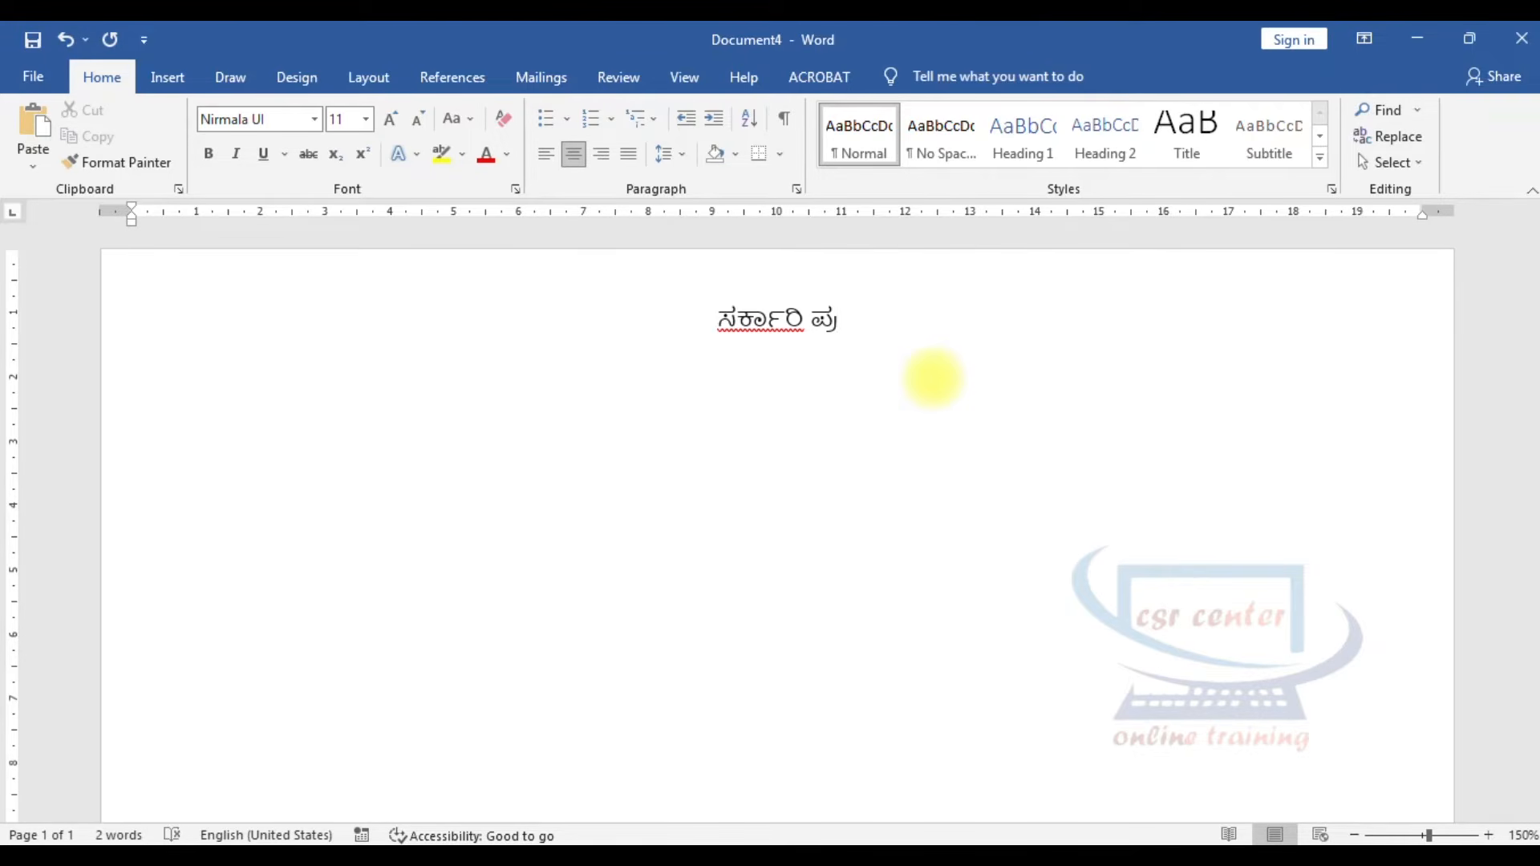
type("ೌ")
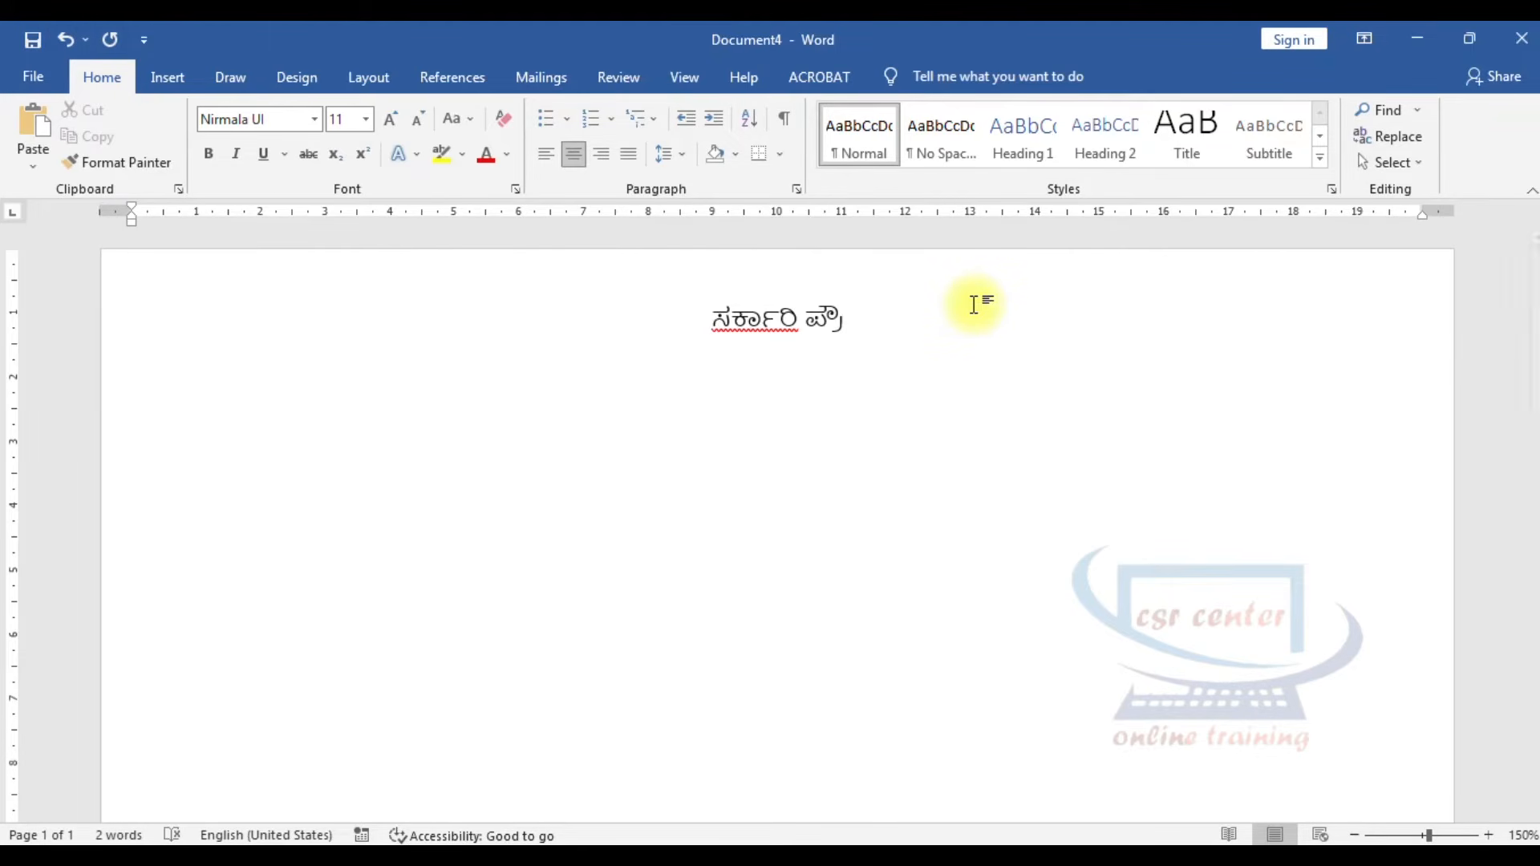
type("ಢ")
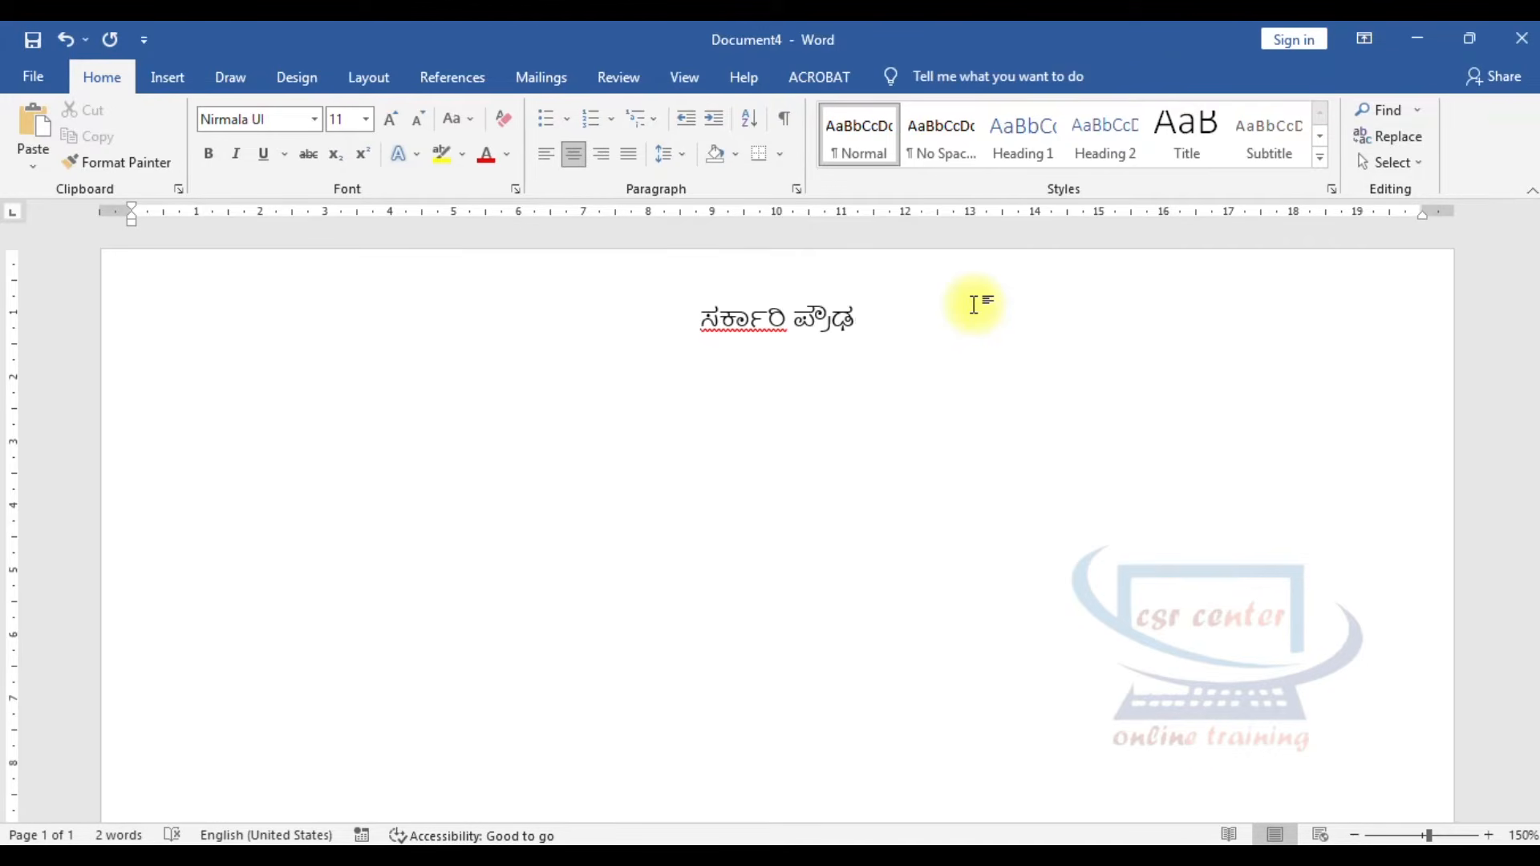
type("ಶ")
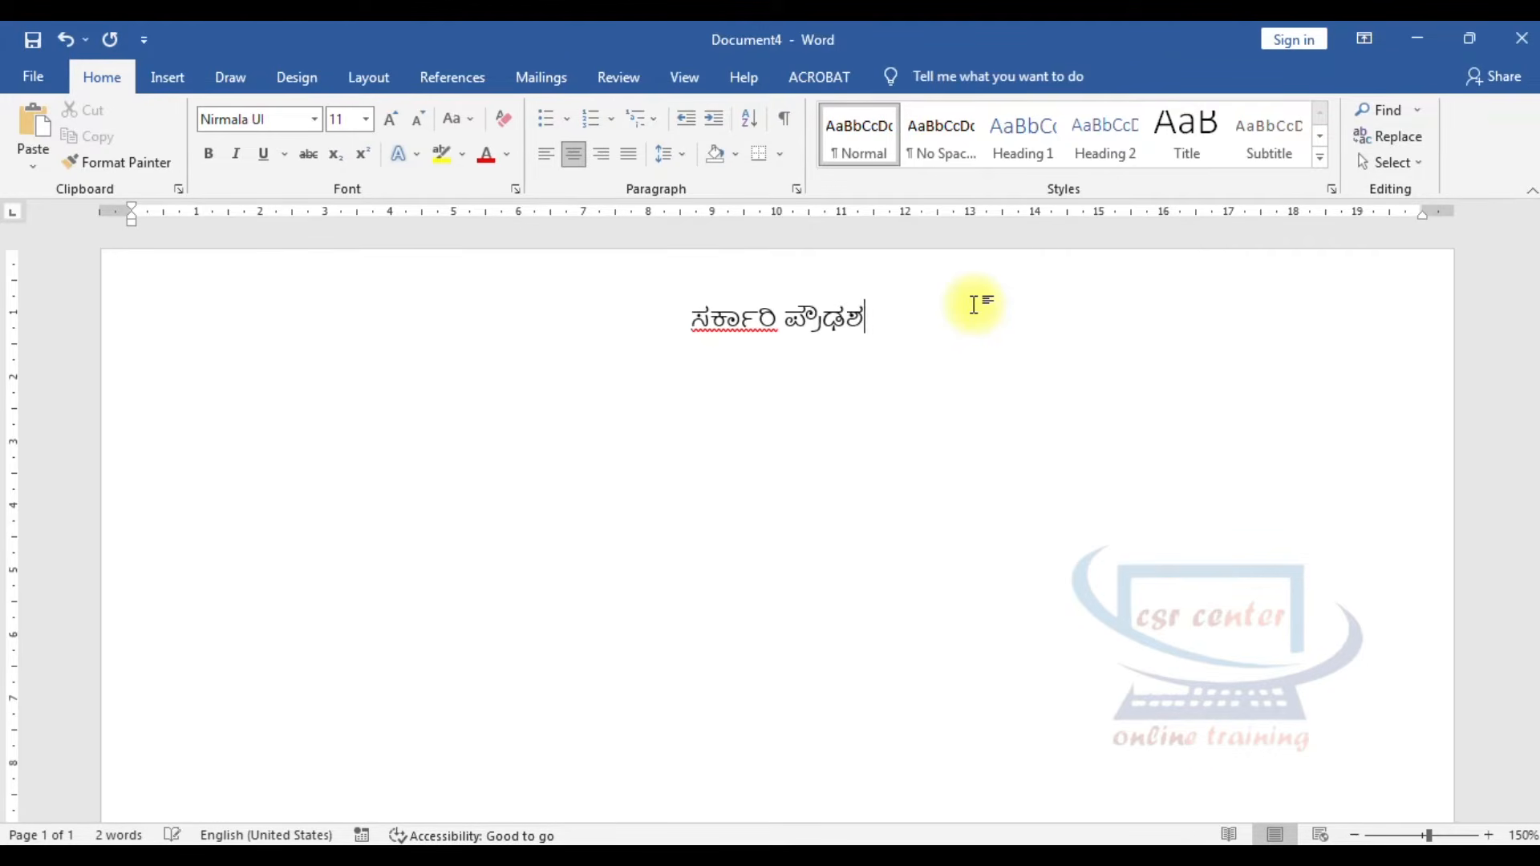
type("ಾ")
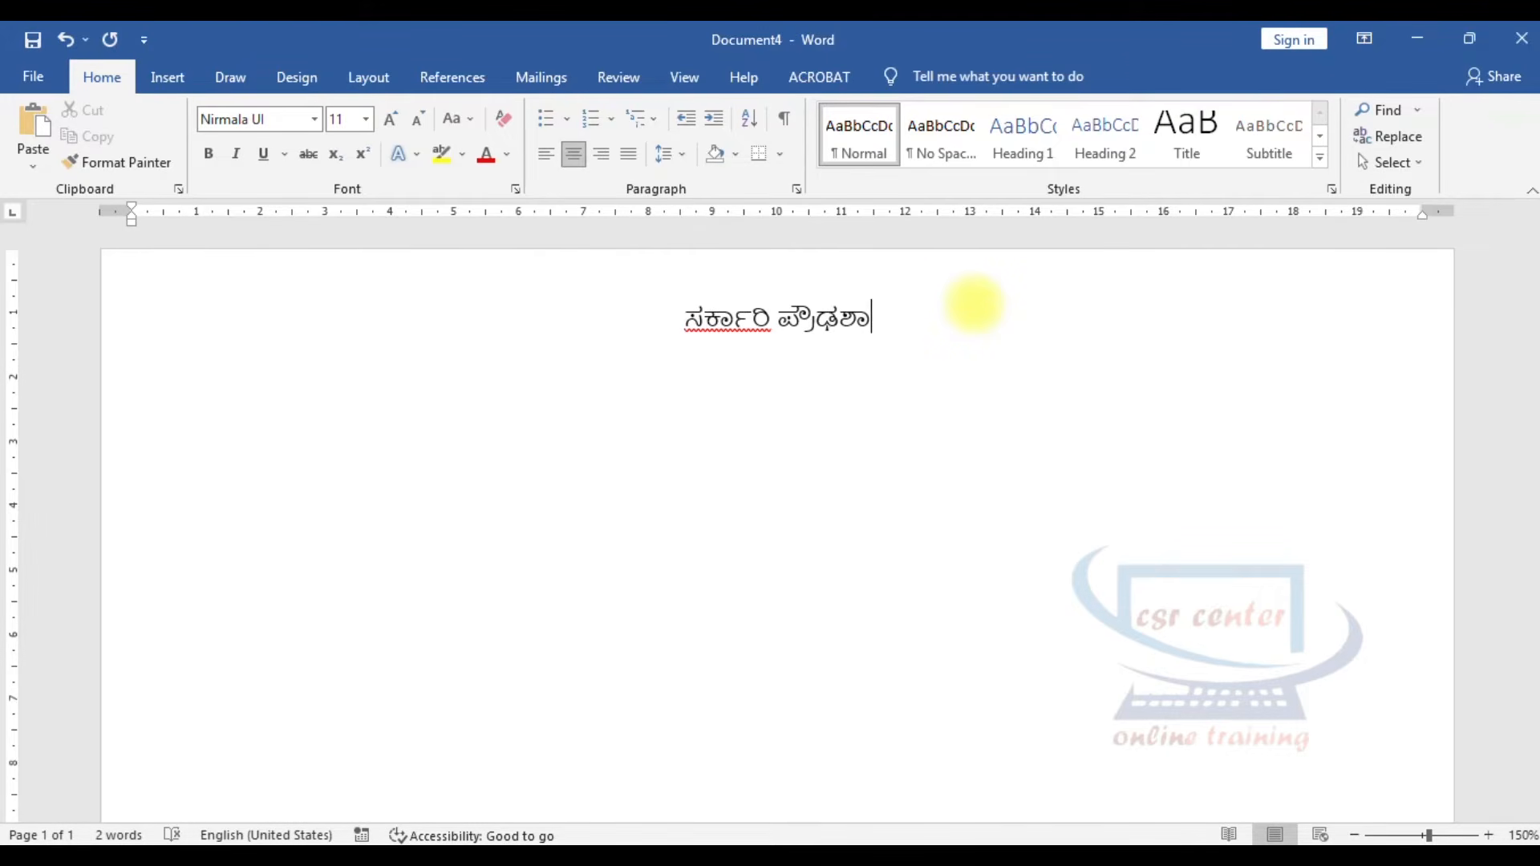
type("ಲೆ")
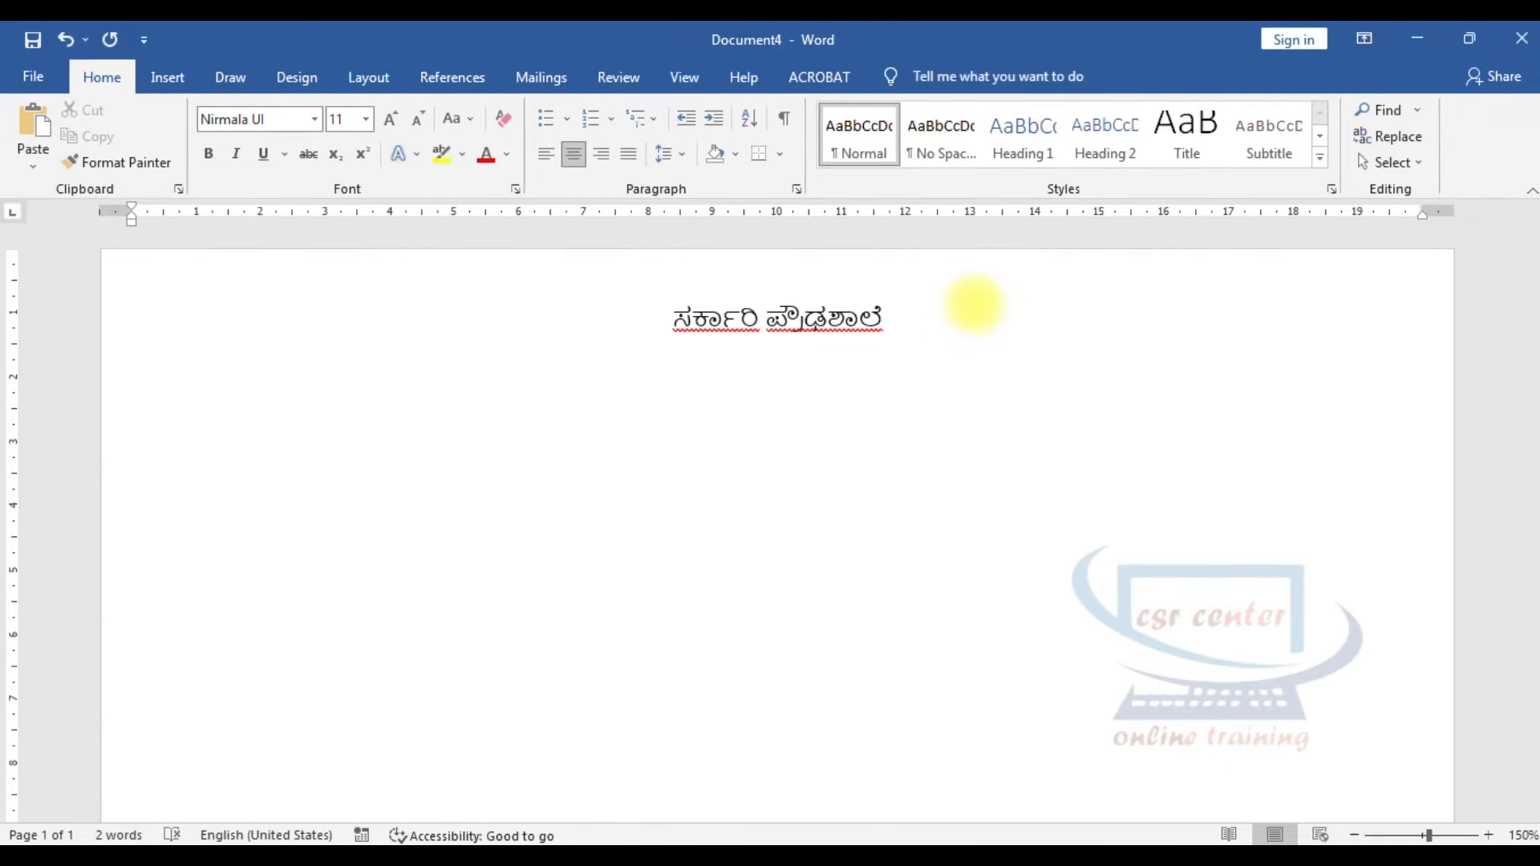
Complete the centered heading with the word "ಬೆಂಗಳೂರು" after "ಪ್ರೌಢಶಾಲೆ"
type(" ಬೆಂ")
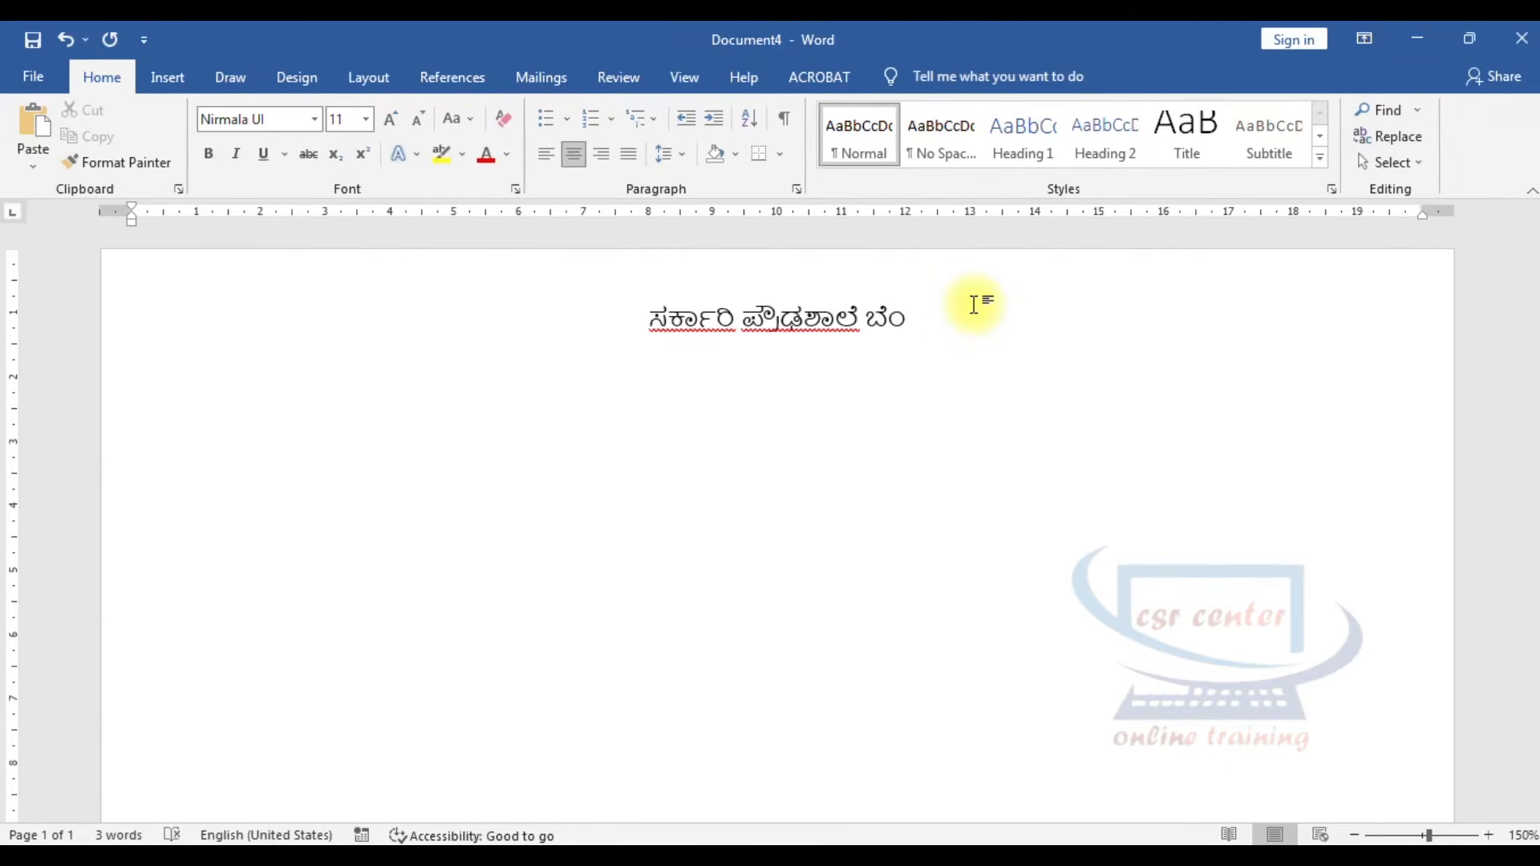
type("ಗ")
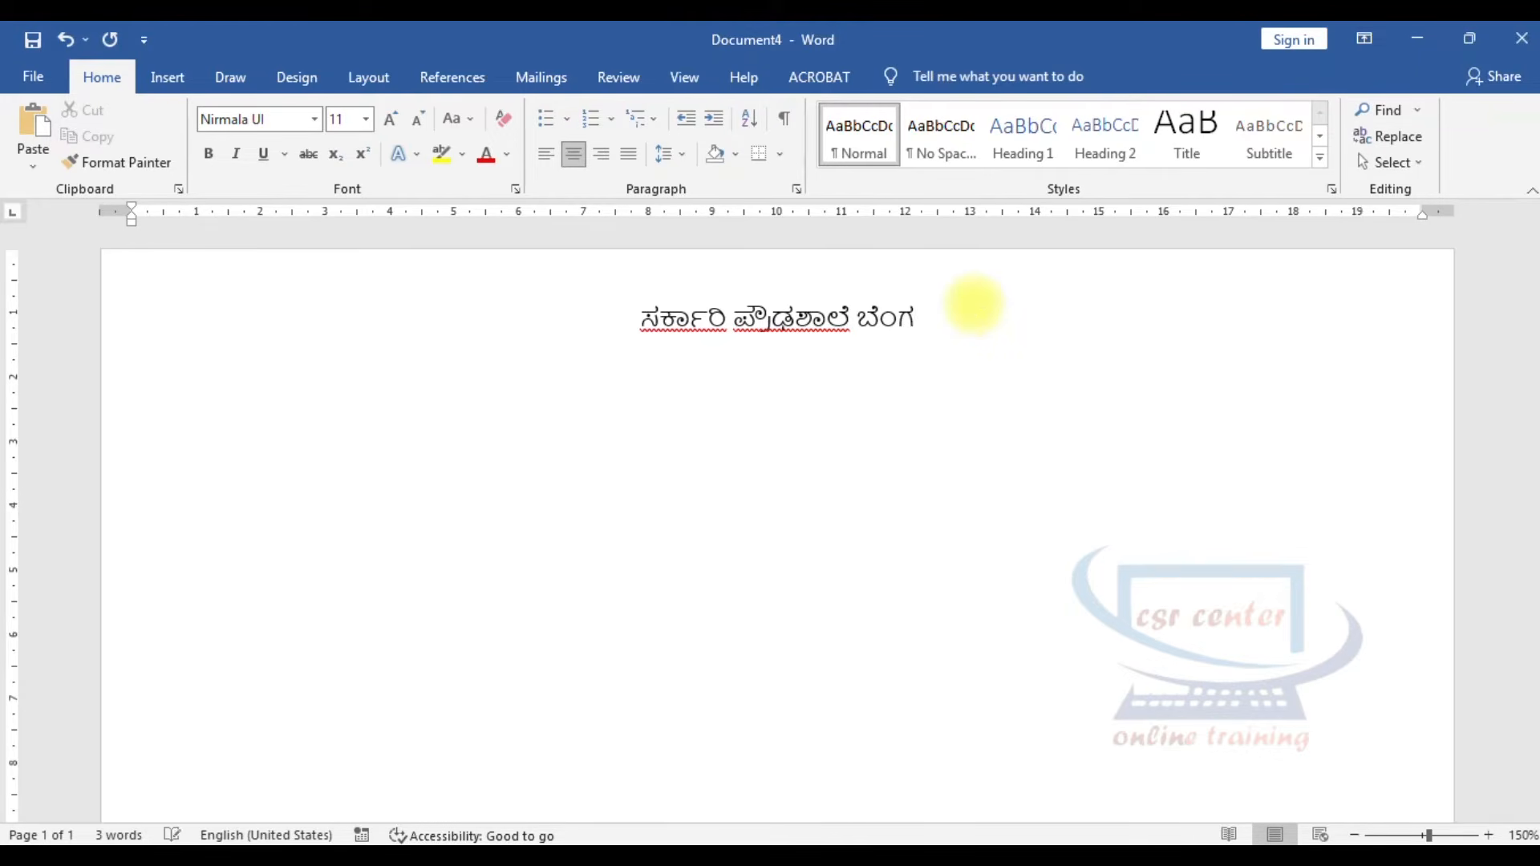
type("ಳ")
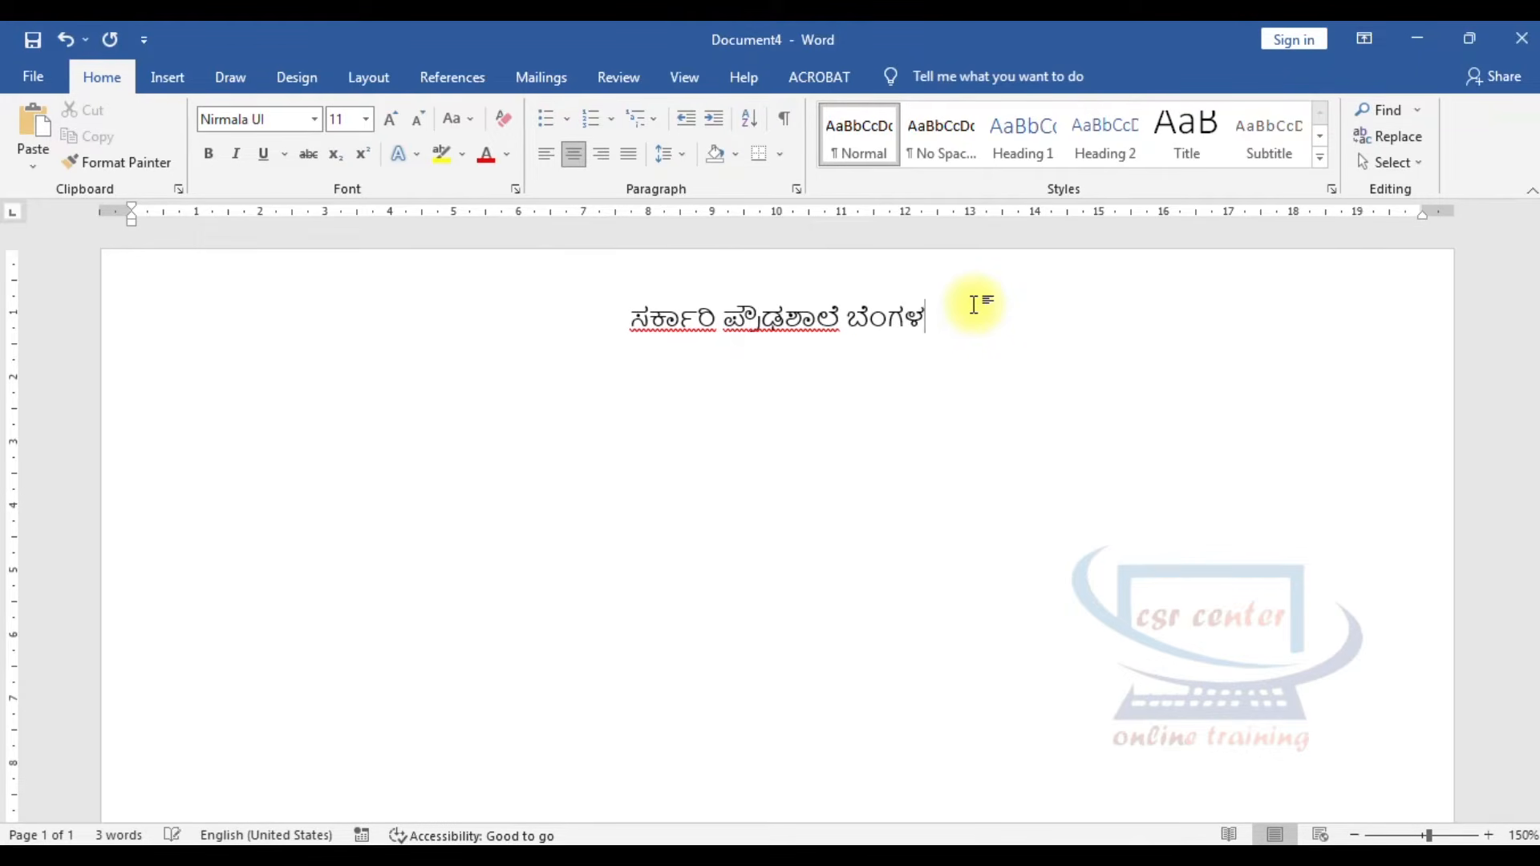
type("ೂ")
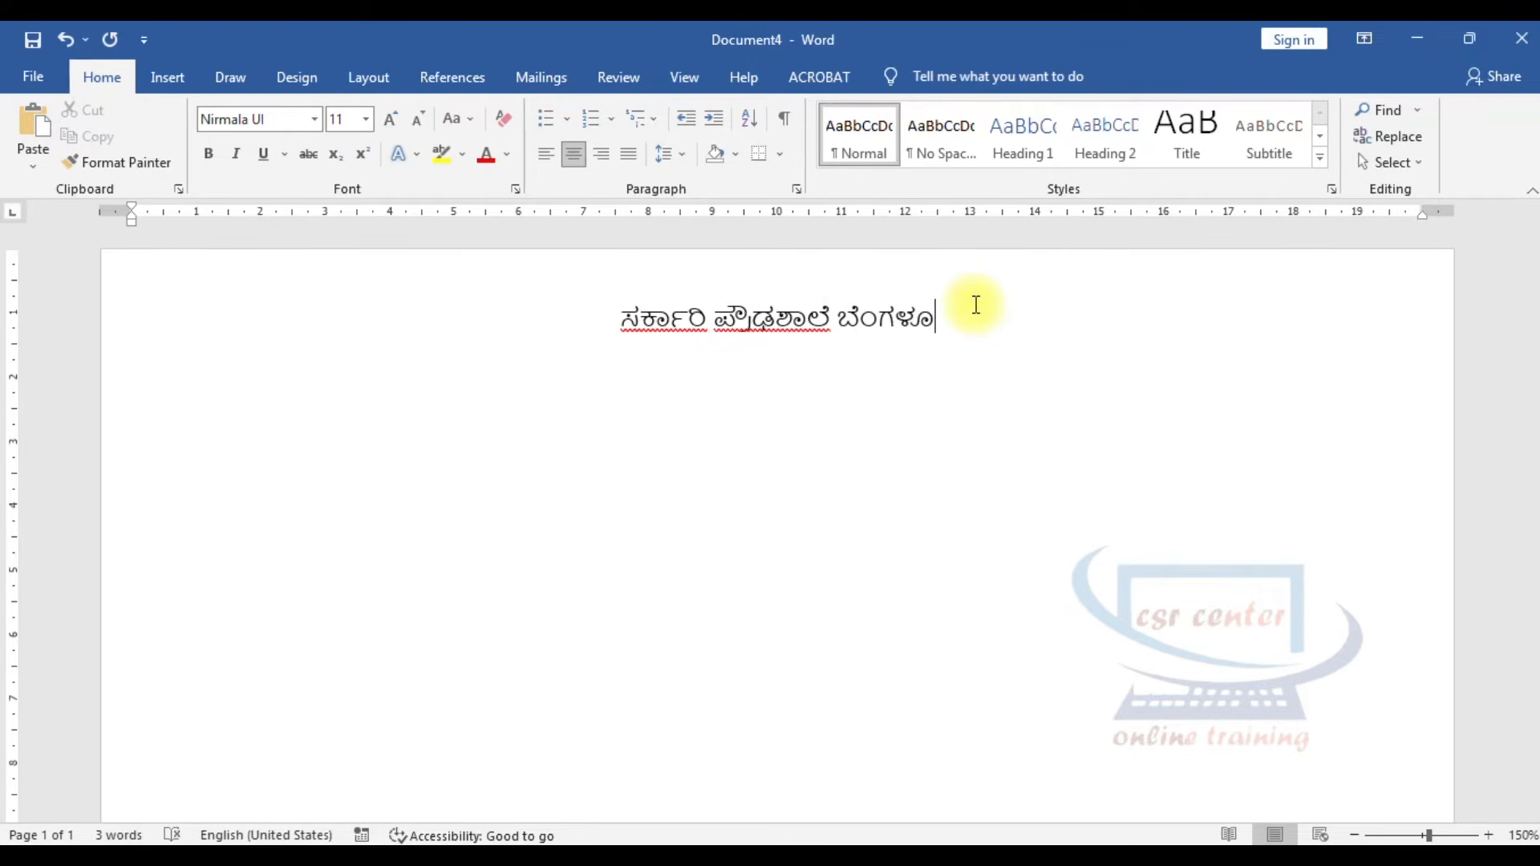
type("ರು")
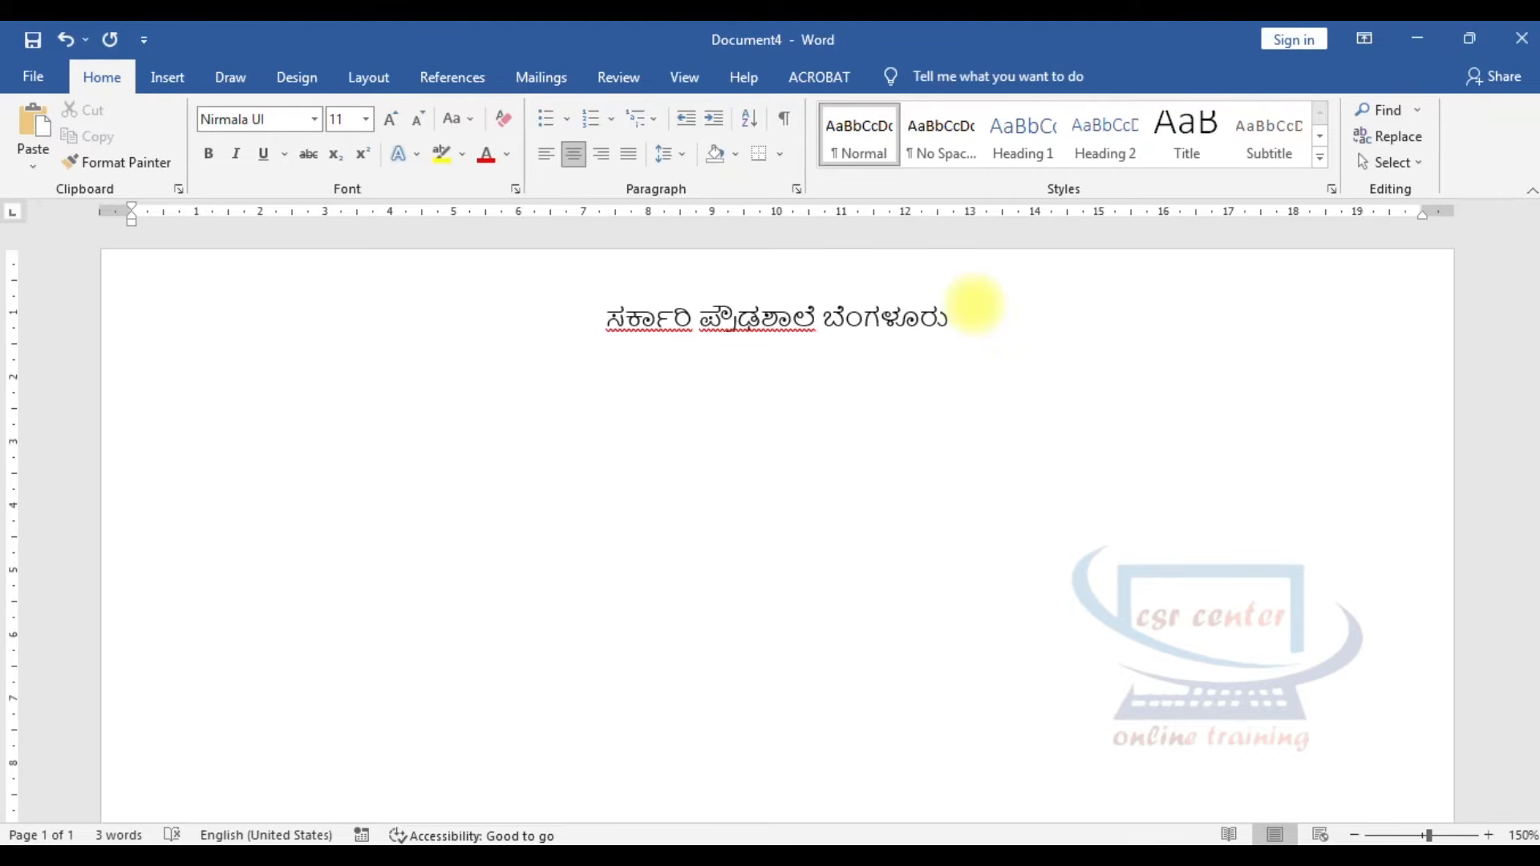
Start a left-aligned line below the heading and enter "ವಿಷಯ : ಕನ್ನಡ"
key("Return")
left_click(546, 154)
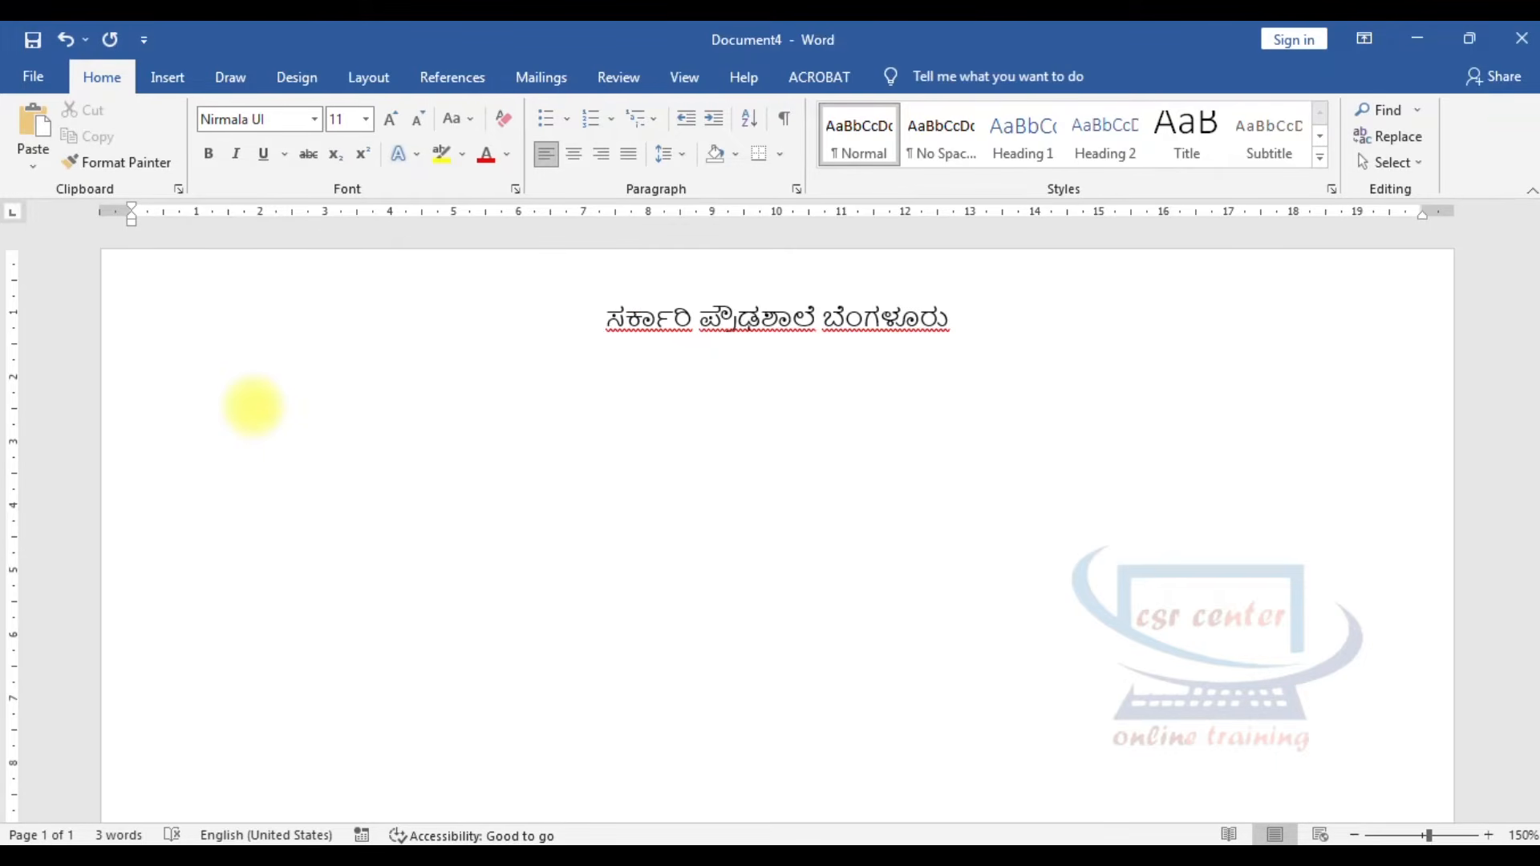
type("ವಿಷಯ")
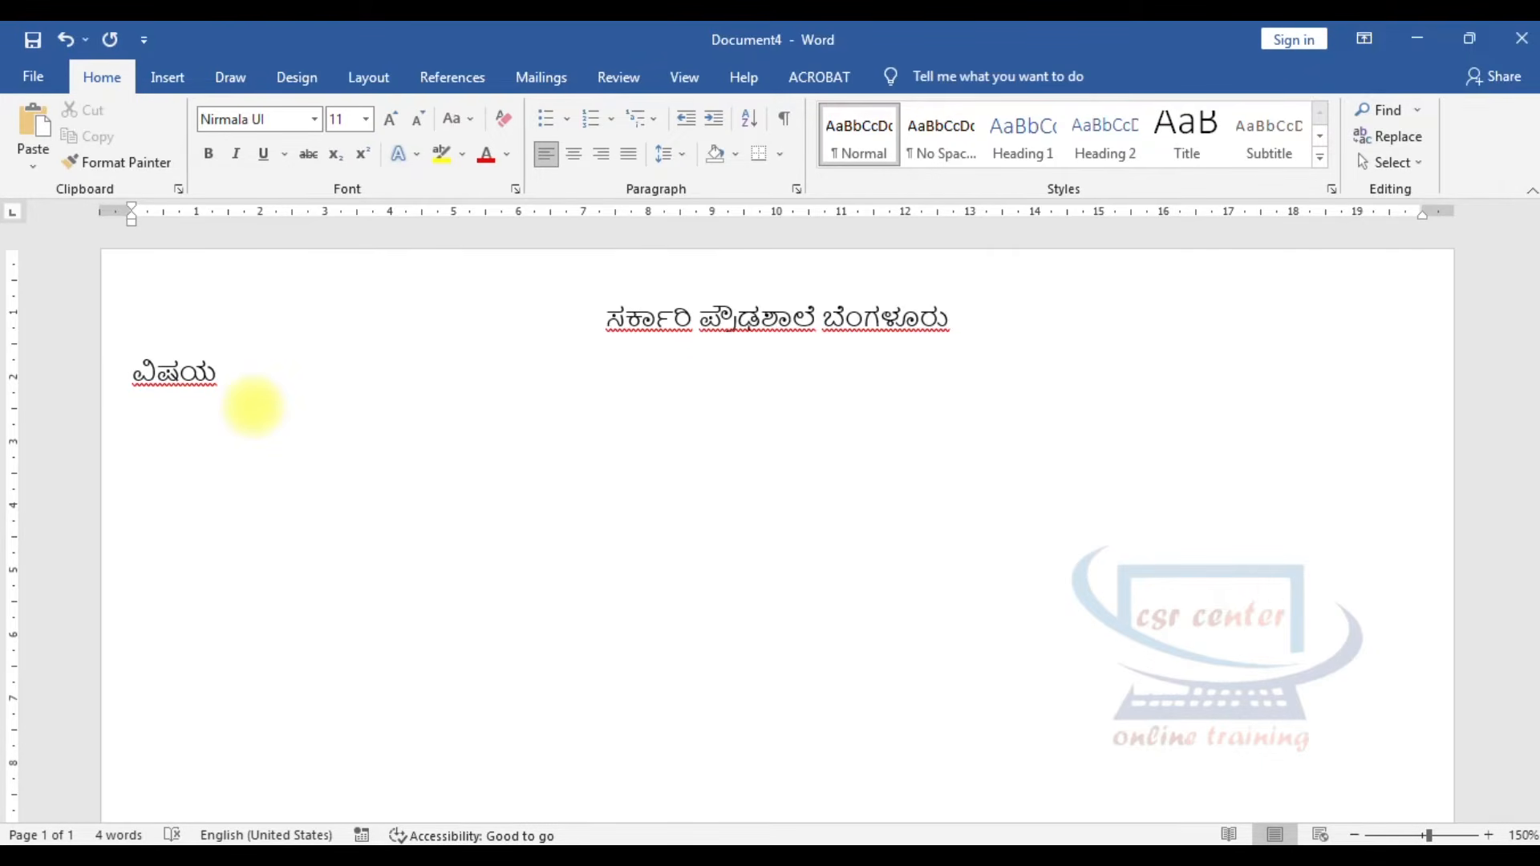
type(":")
type("ಕನ್ನಡ")
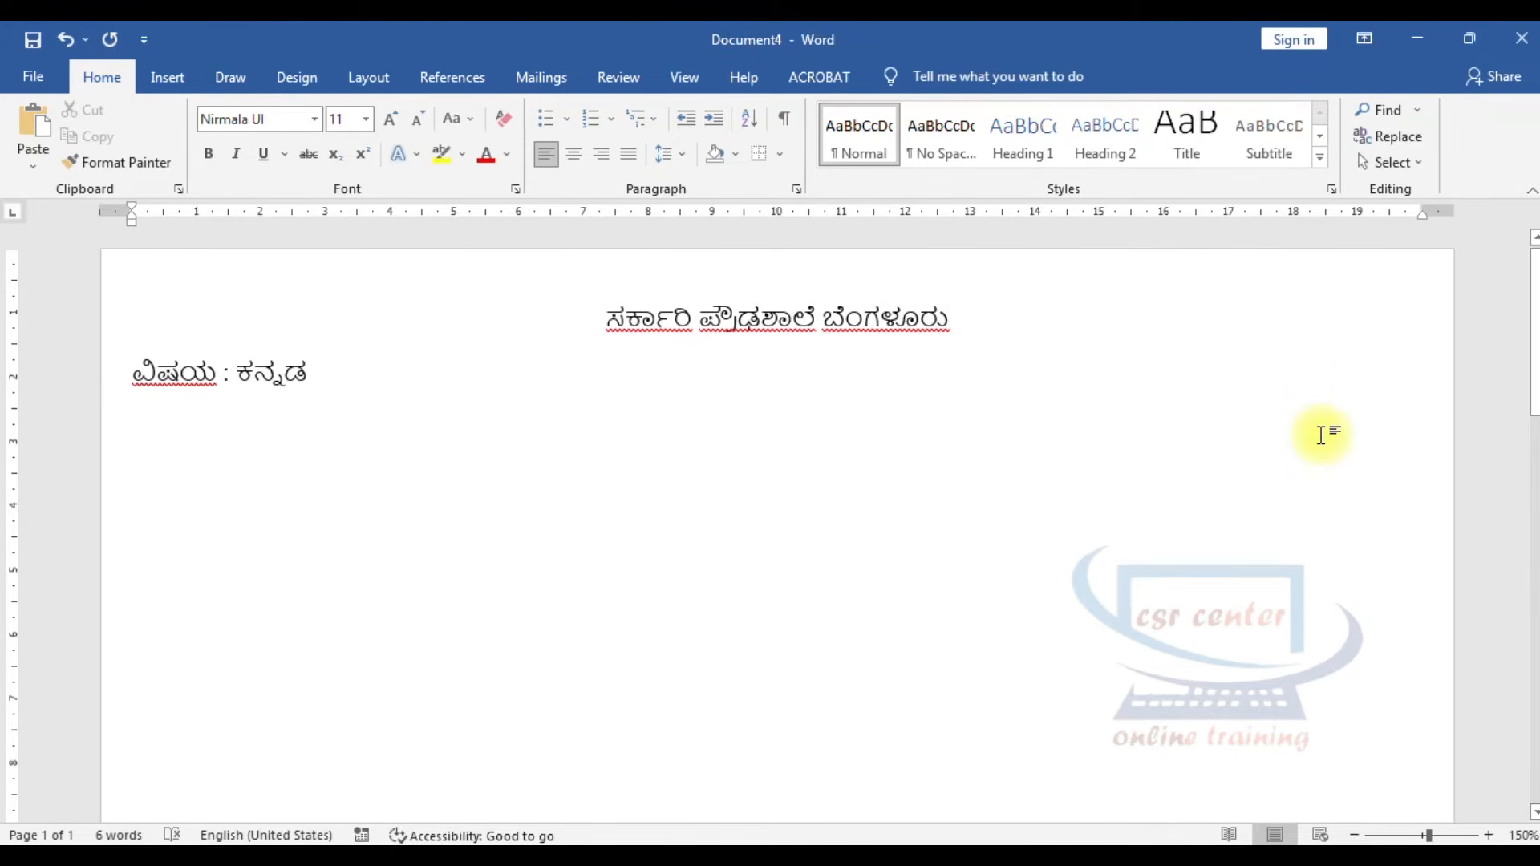
key("BackSpace")
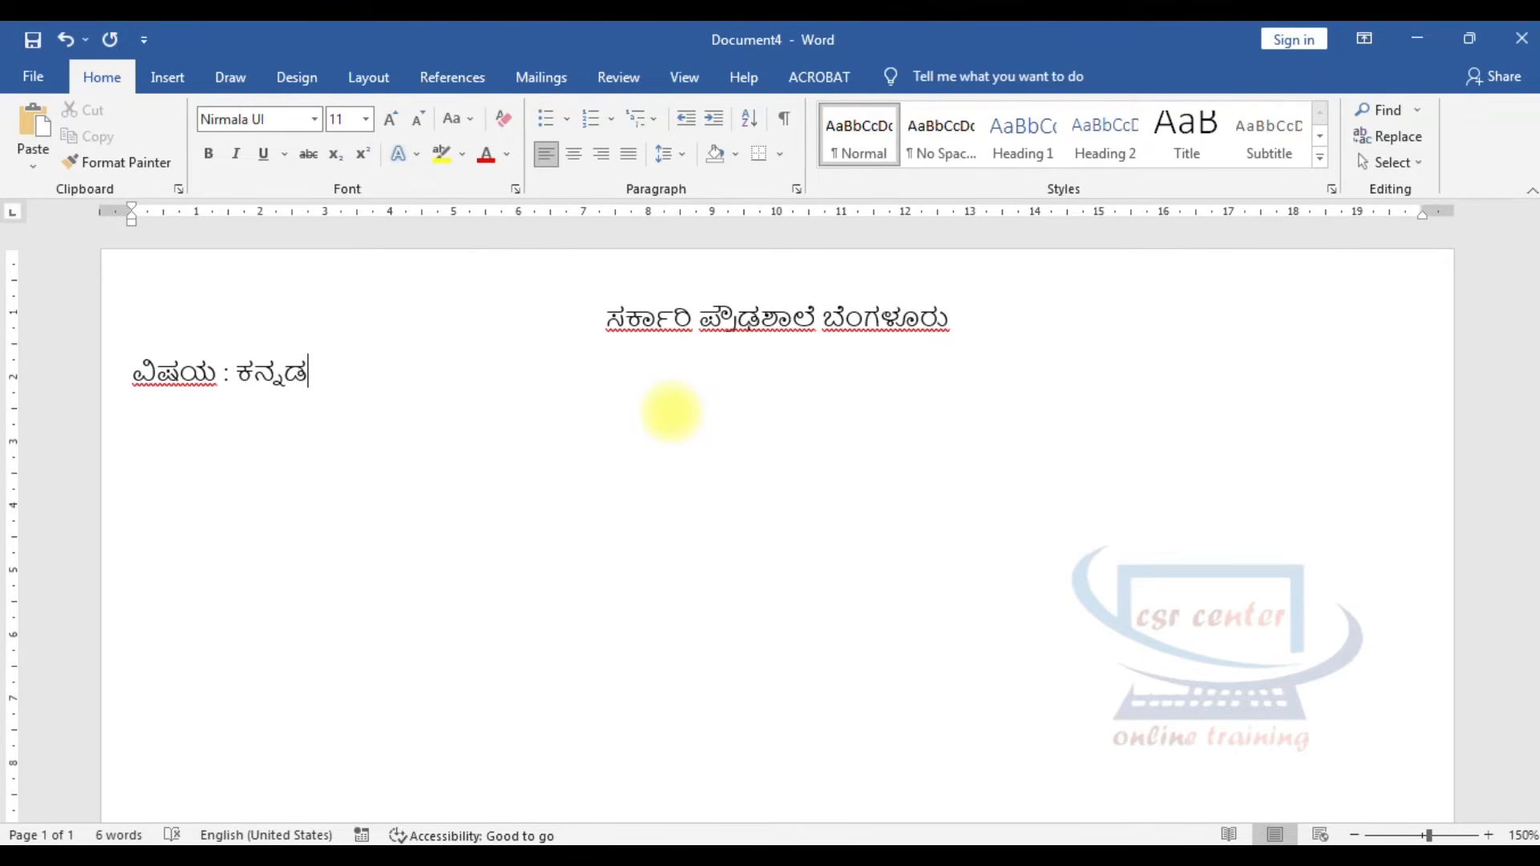
Enter "ಸಮಯ : 3 ಗಂಟೆ" near the middle of the subject line, spaced four tab stops after "ಕನ್ನಡ"
key("Tab")
key("Tab")
key("Tab")
key("Tab")
type("ಸಮಯ")
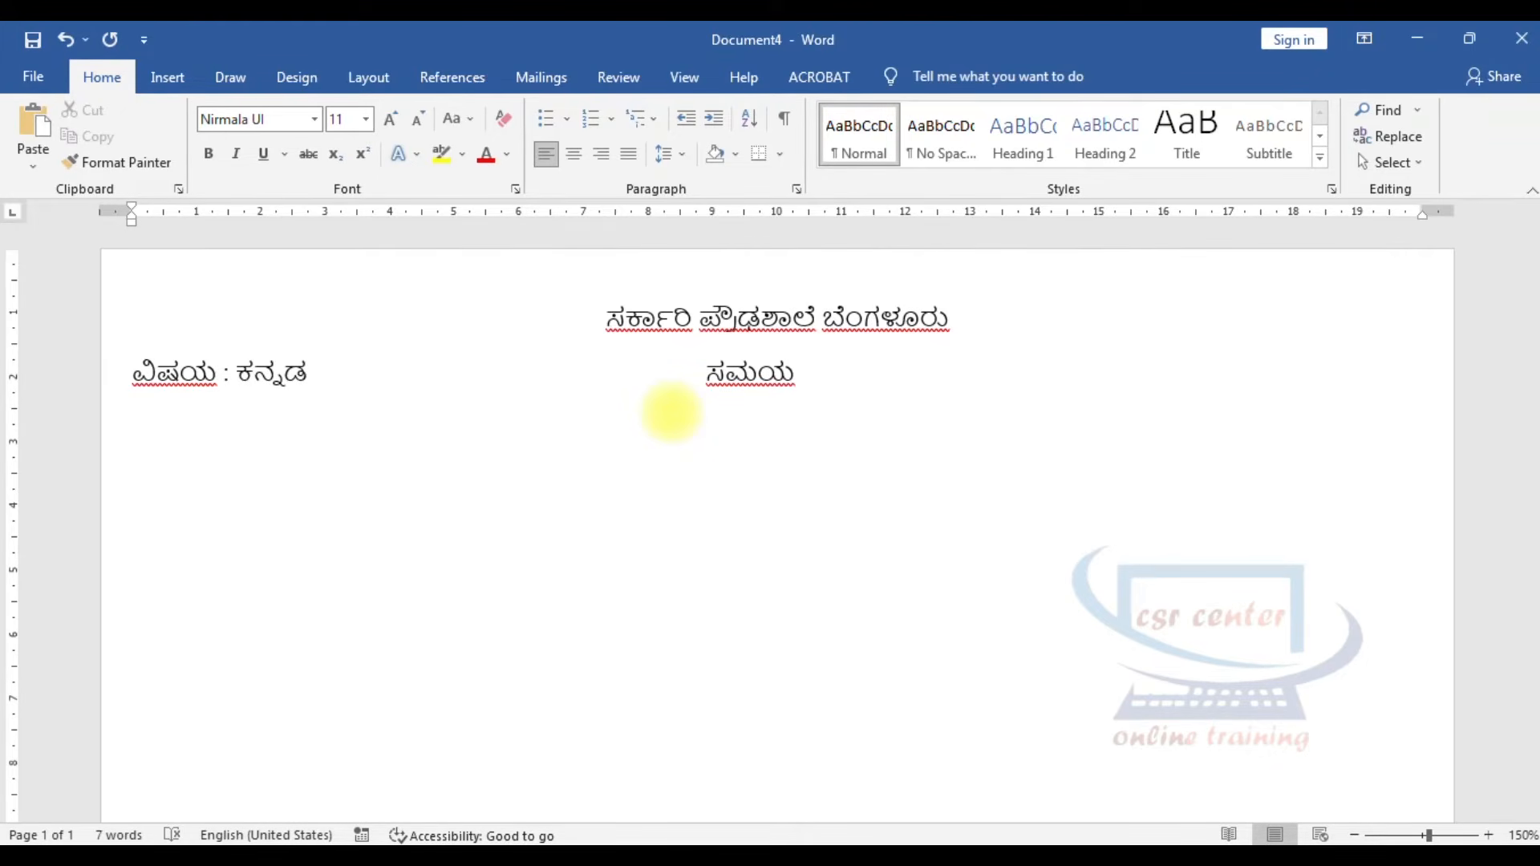
type(" :")
type("3 ಗಂಟೆ")
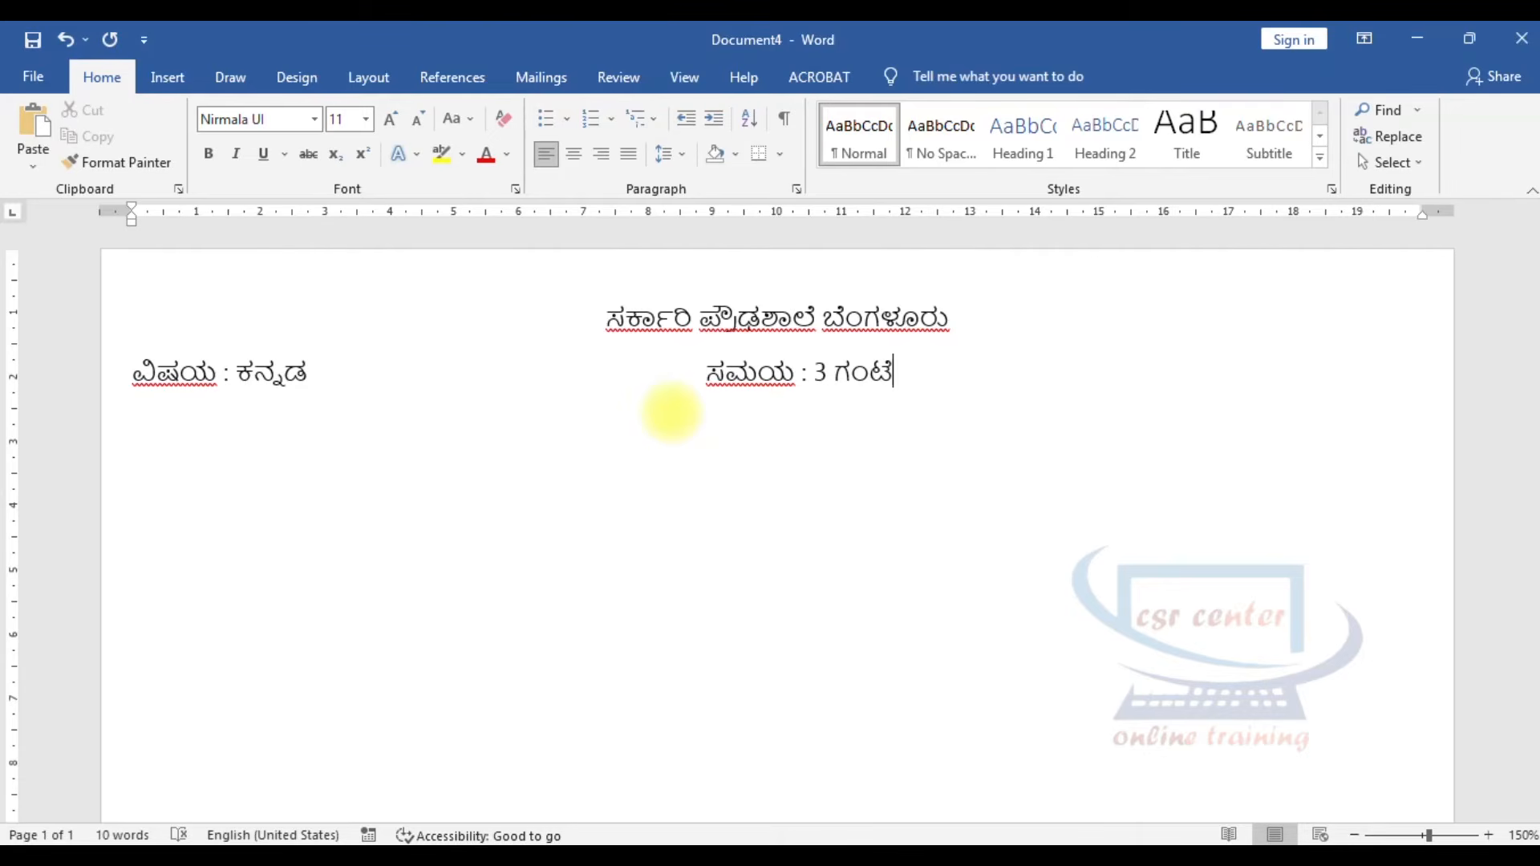
Enter "ಅಂಕಗಳು : 100" at the end of the same line, spaced four tab stops after "ಗಂಟೆ"
key("Tab")
key("Tab")
key("Tab")
key("Tab")
type("ಅಂಕಗಳ")
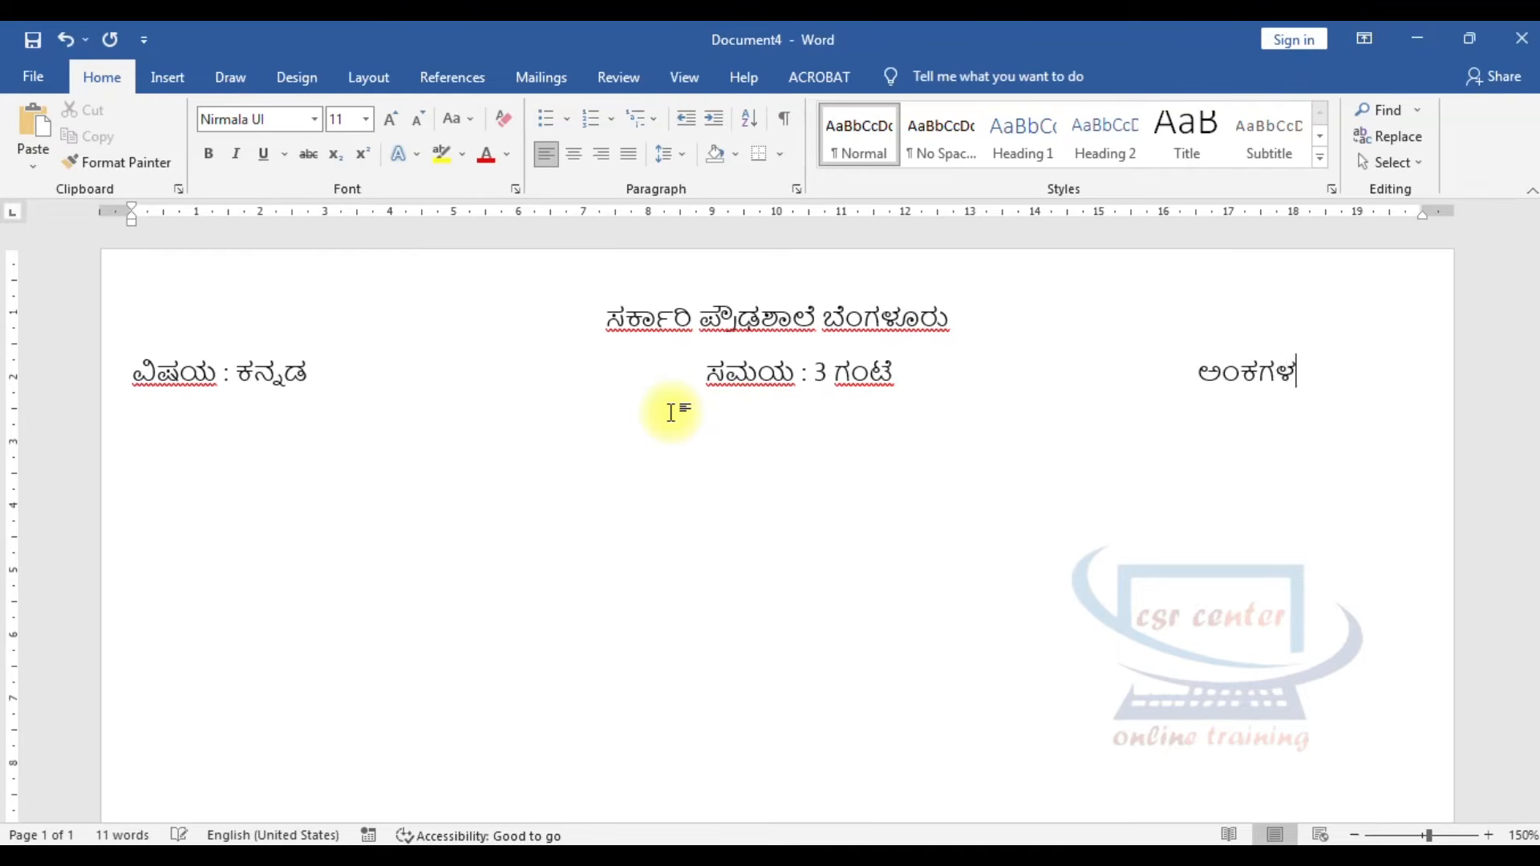
type("ು")
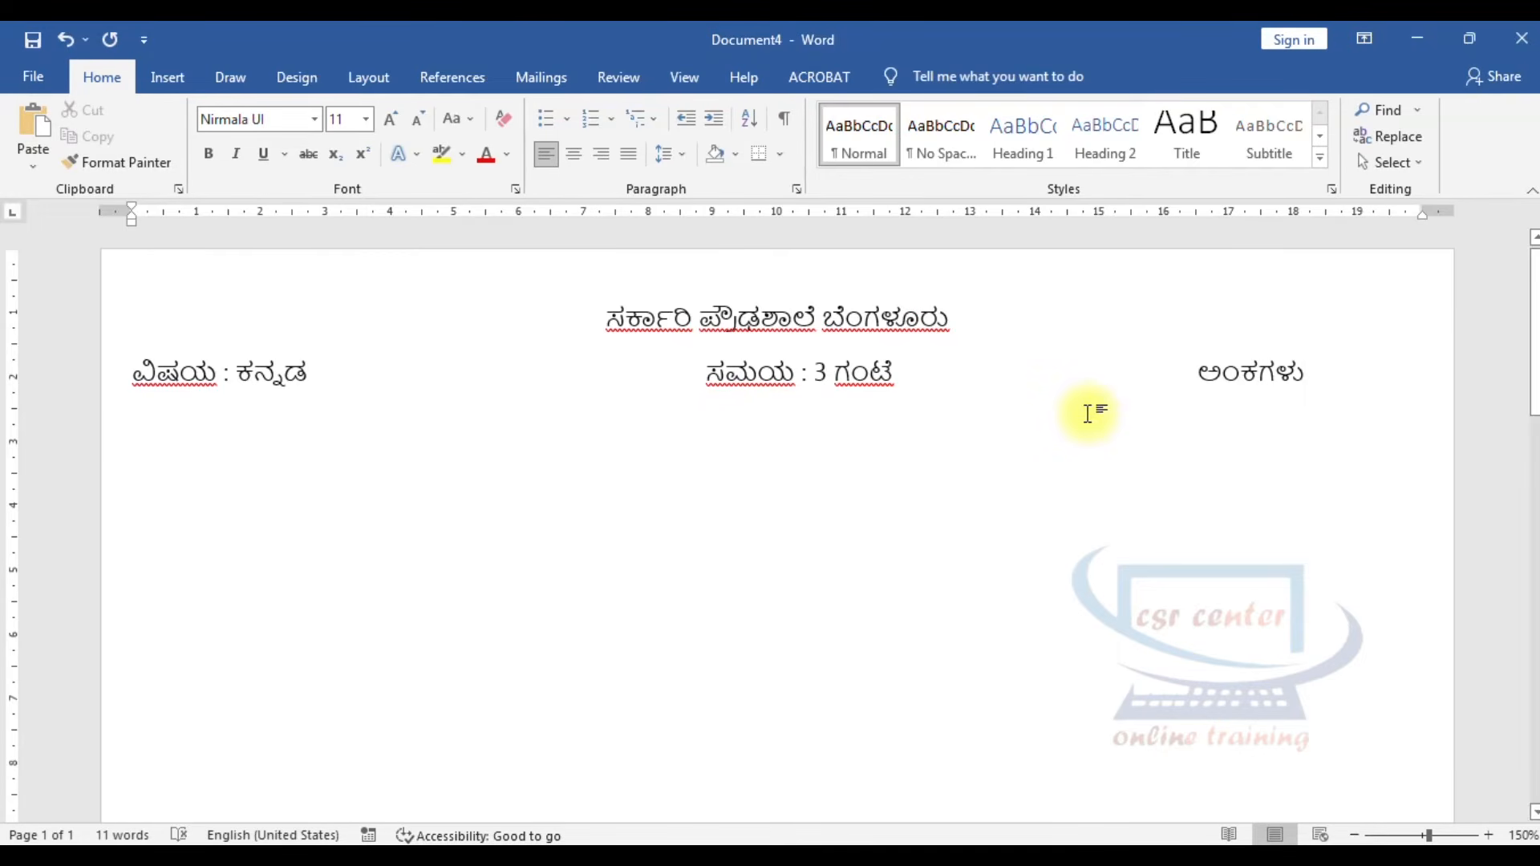
type(" : 100")
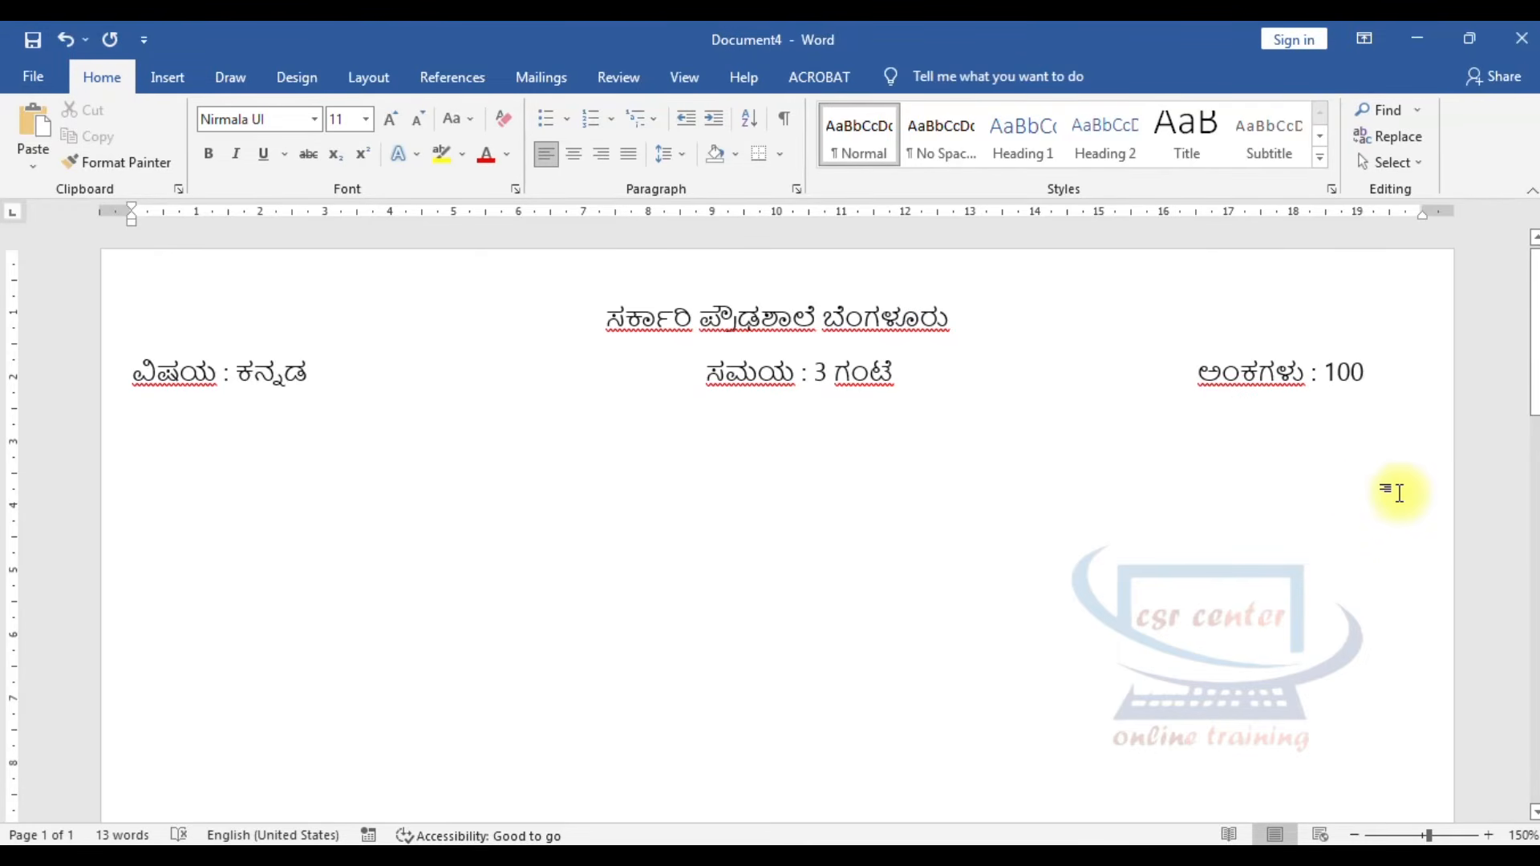
Try shifting the "ಸಮಯ" entry one tab stop back, and restore its spacing
left_click(709, 375)
key("BackSpace")
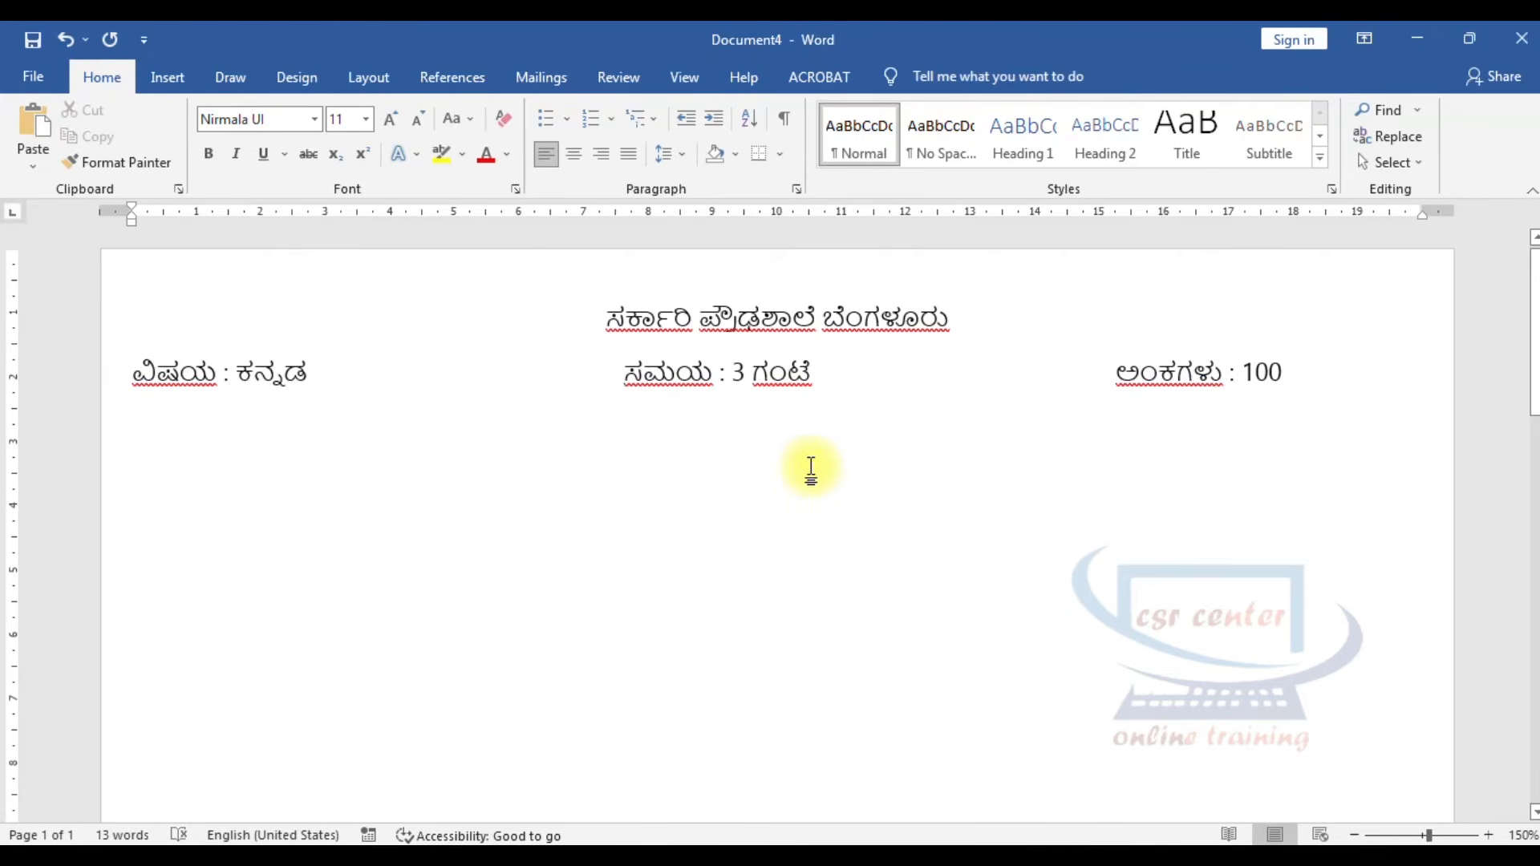
key("Tab")
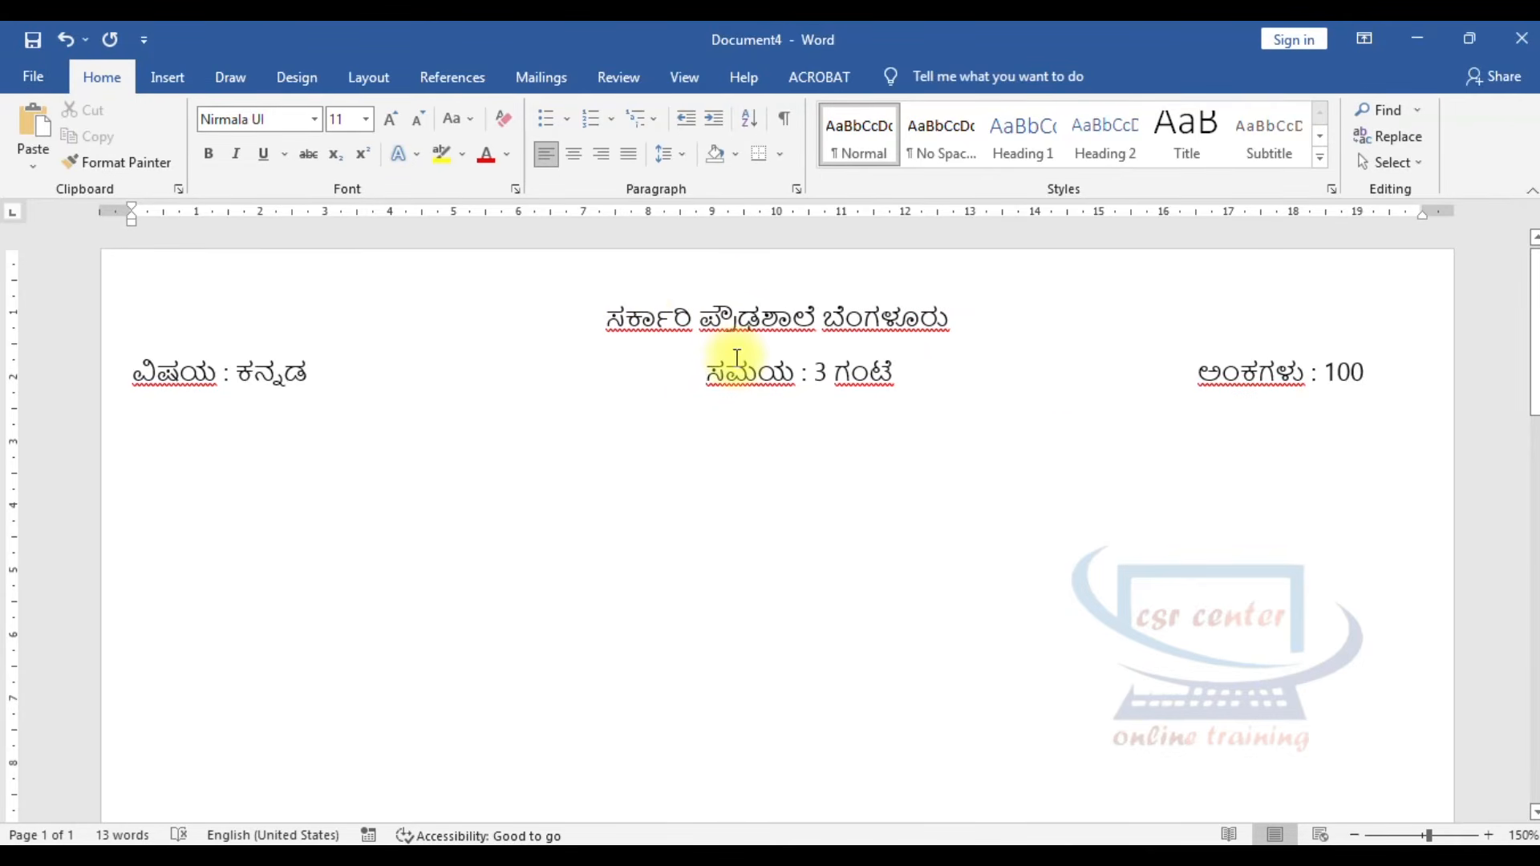
Hide spelling and grammar errors in this document only, using the proofing exceptions in the Word options
left_click(30, 78)
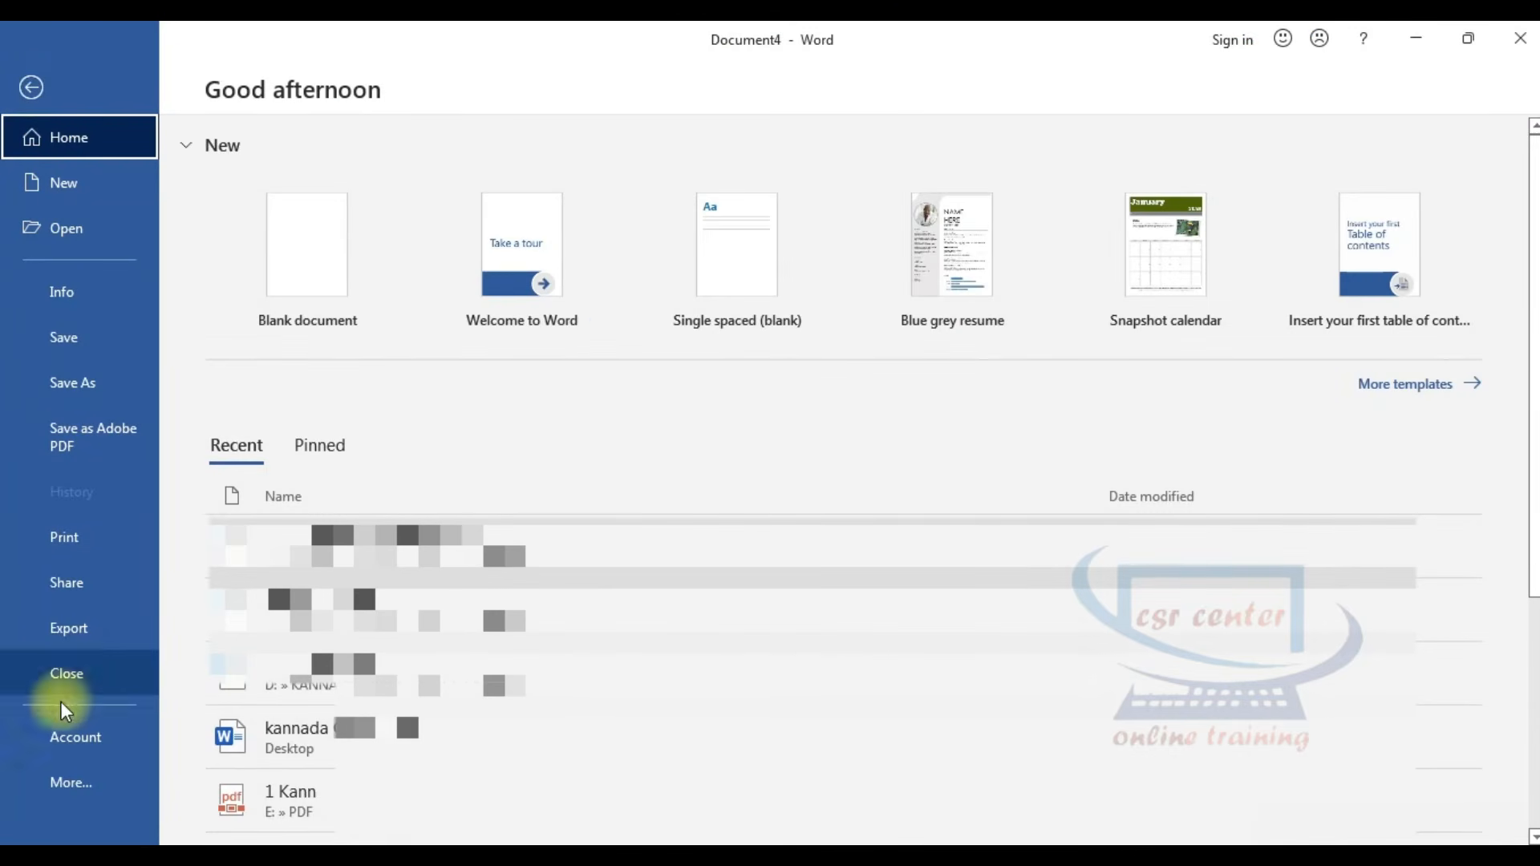
left_click(64, 781)
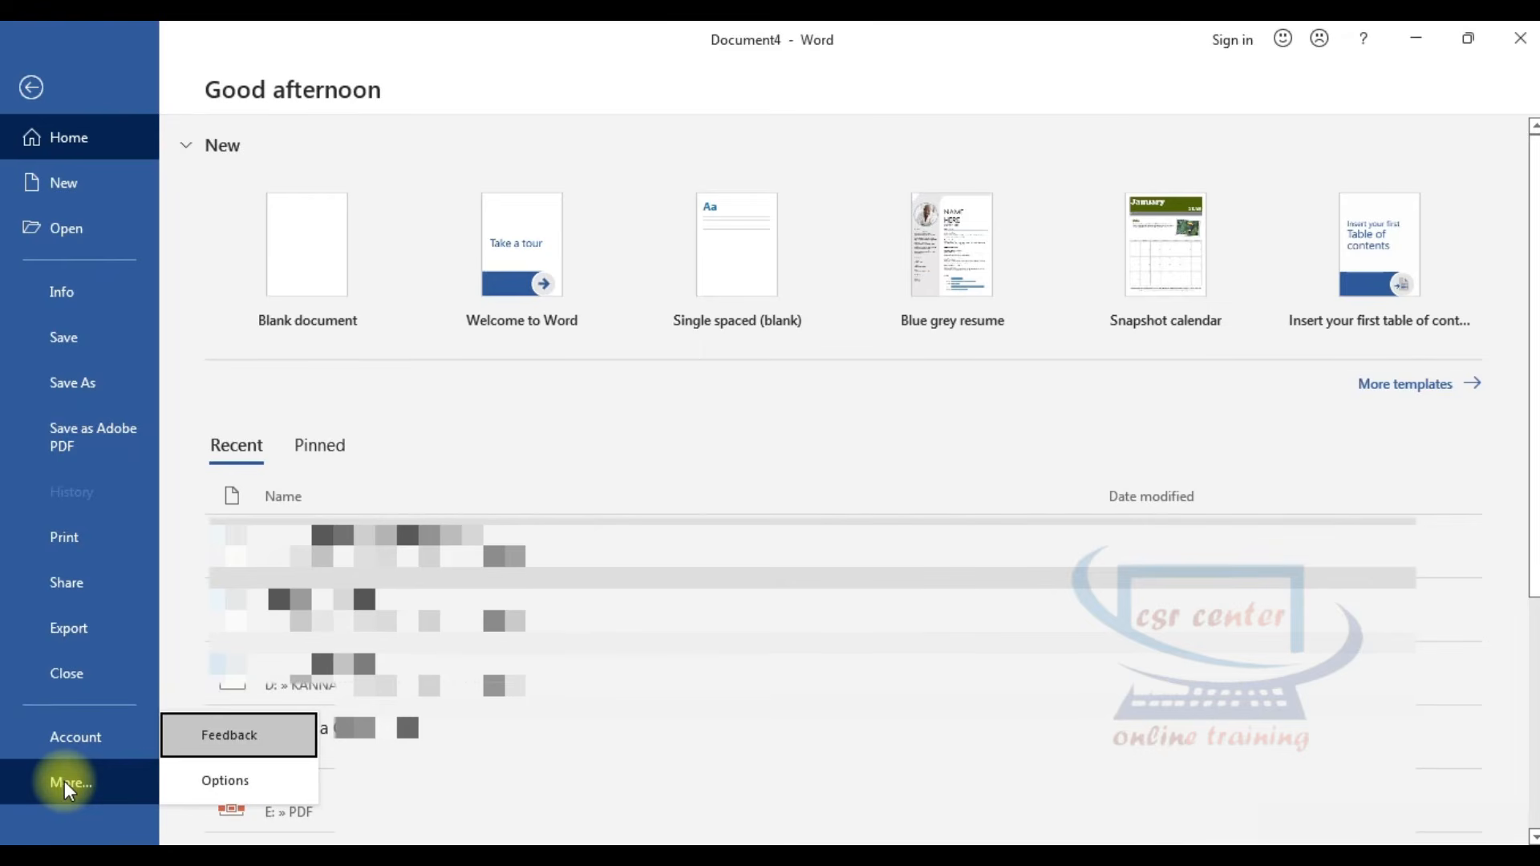
left_click(241, 778)
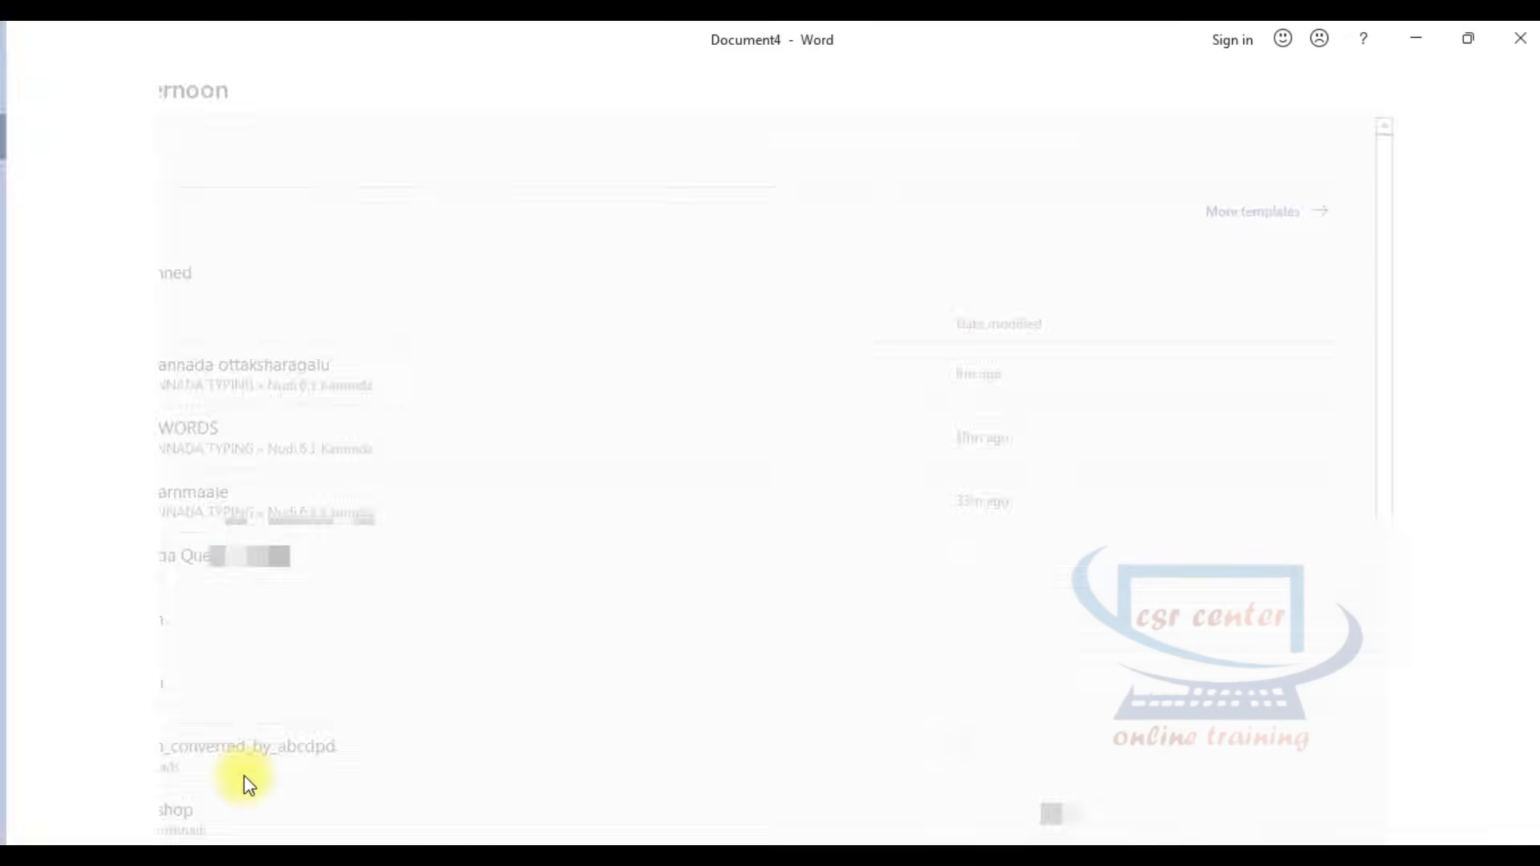
left_click(339, 166)
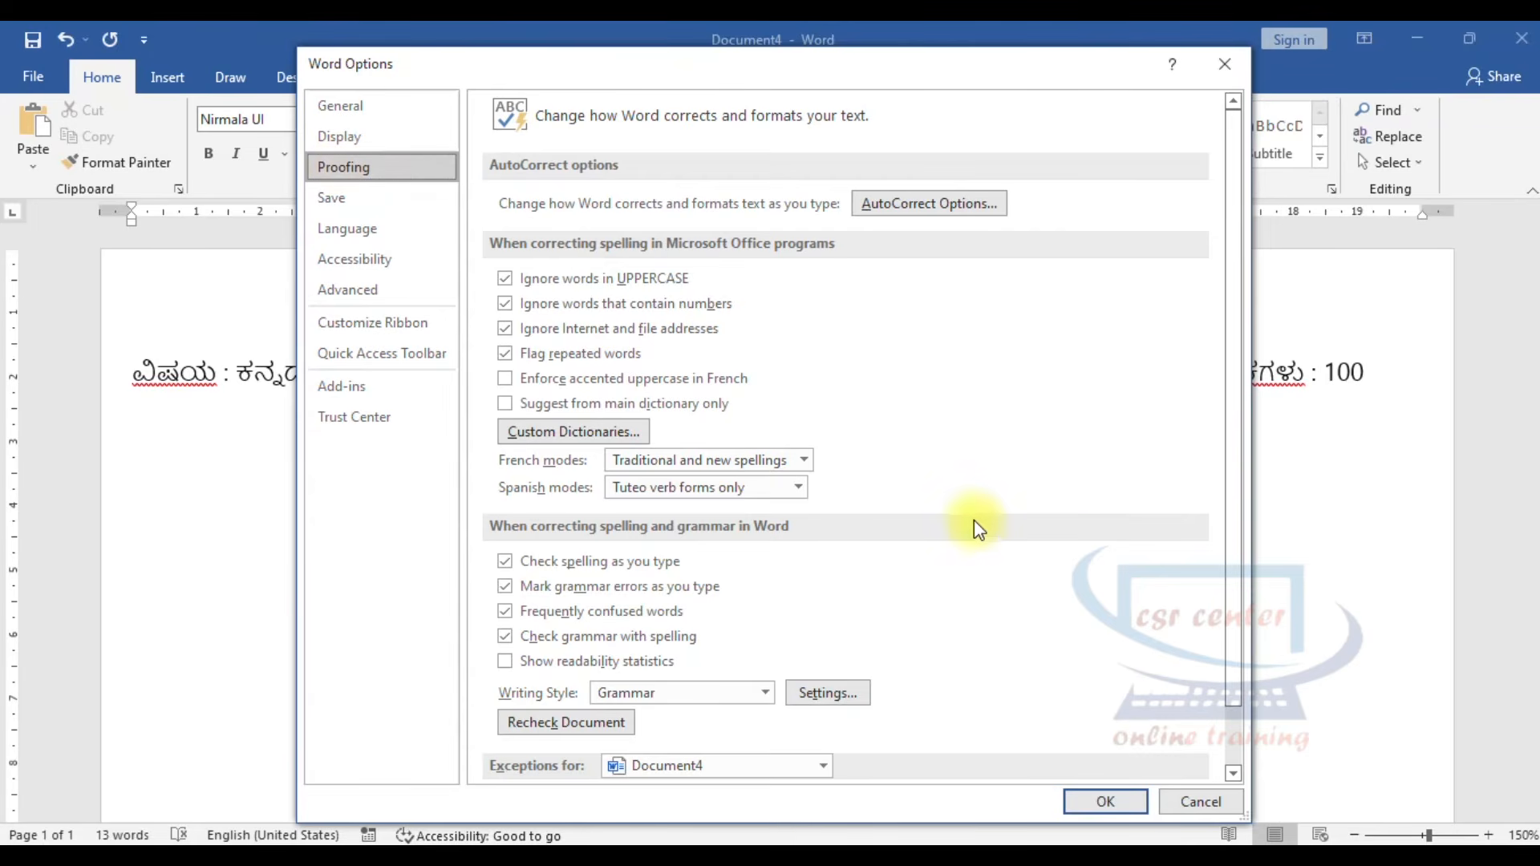
scroll(973, 516, "down", 1)
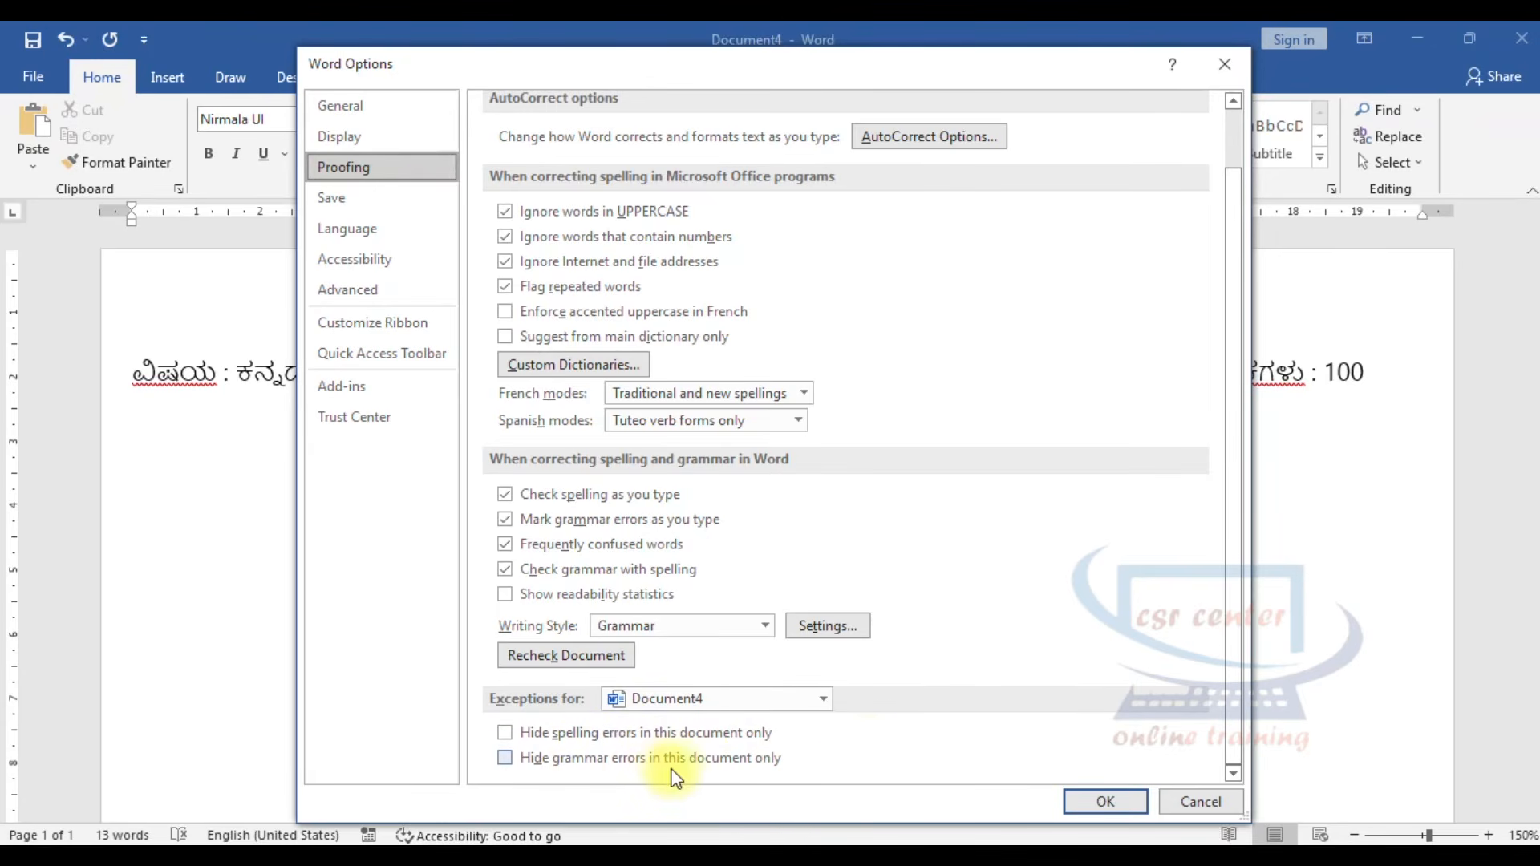
left_click(505, 757)
left_click(506, 733)
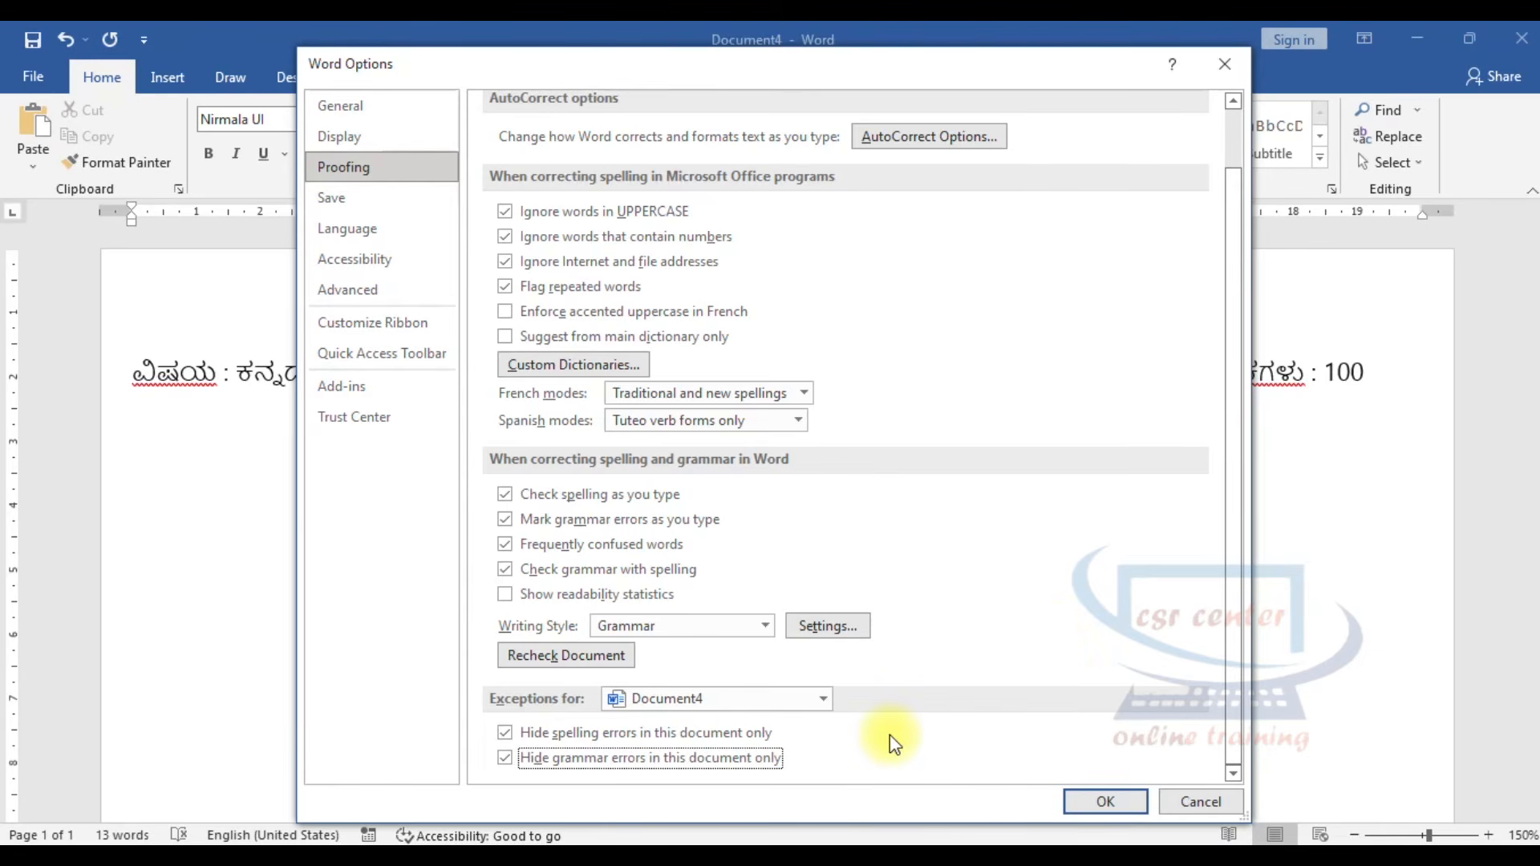
left_click(1084, 802)
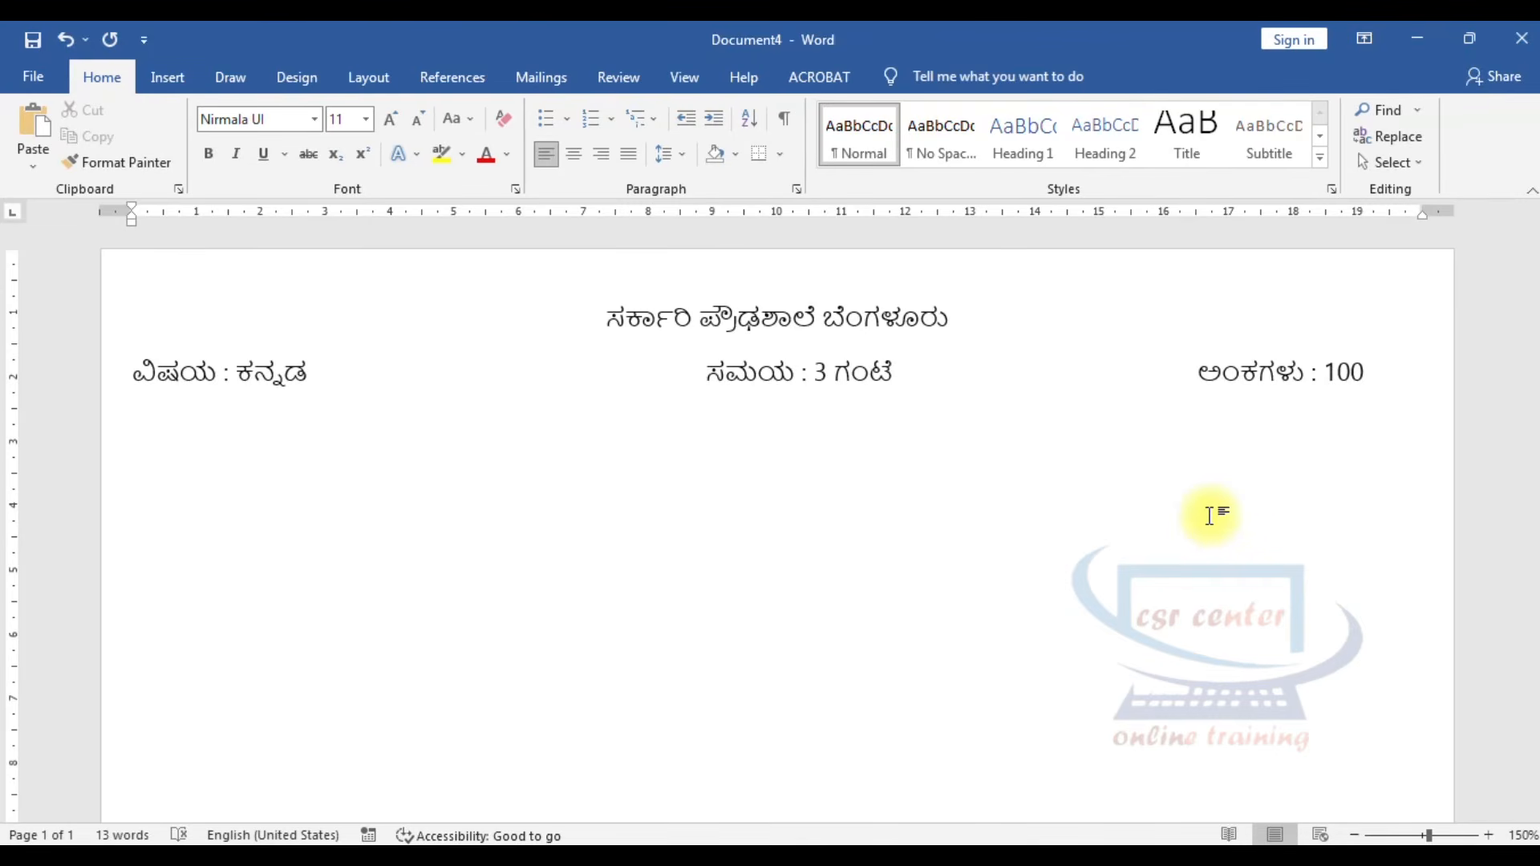
Add two empty lines below the subject, time and marks line, leaving the cursor ready for further text
left_click(1368, 373)
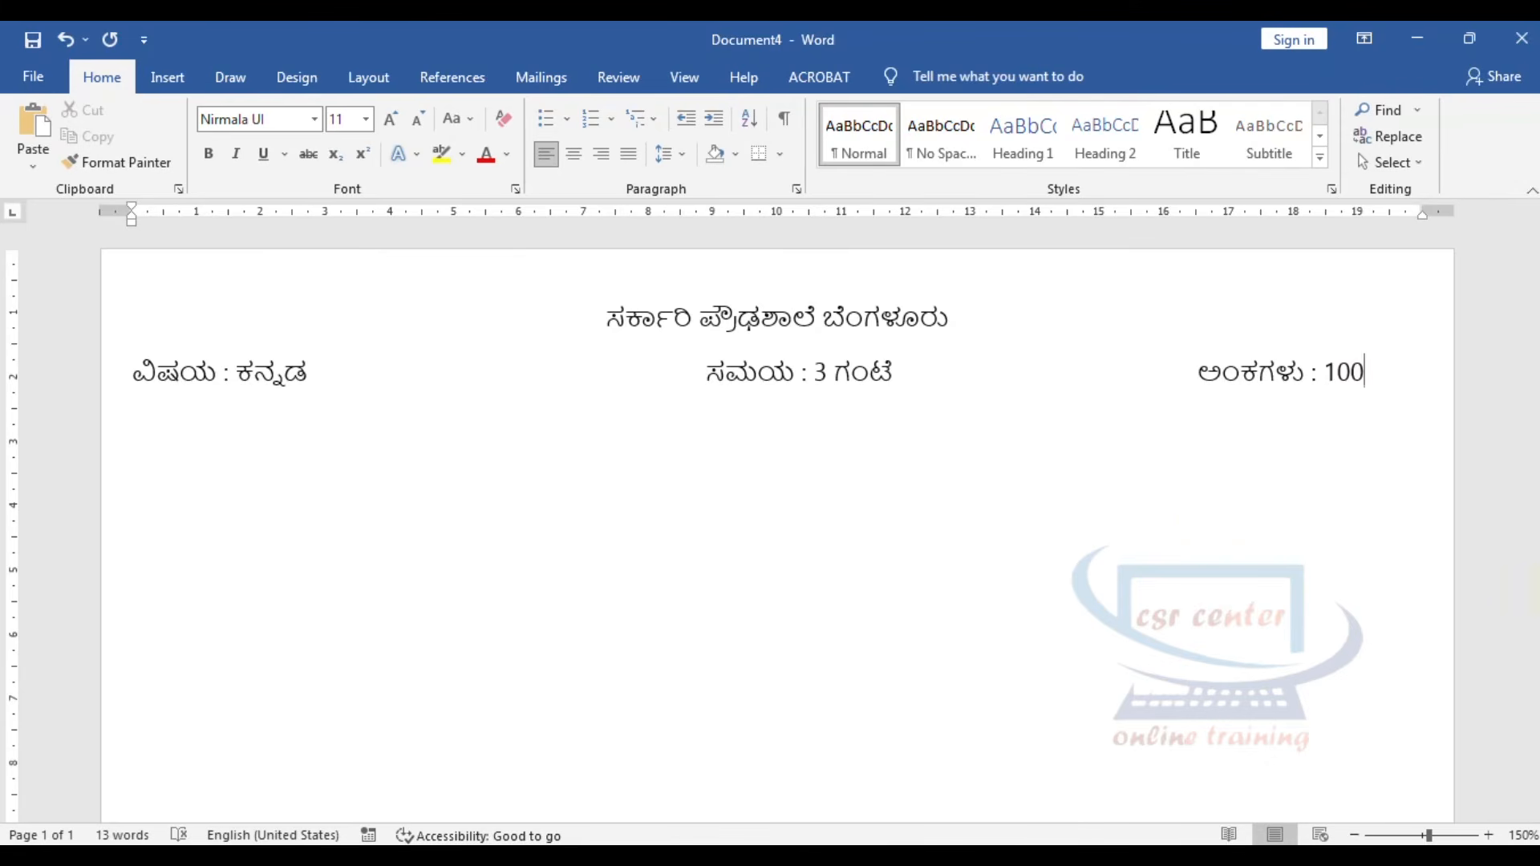
key("Return")
key("Return")
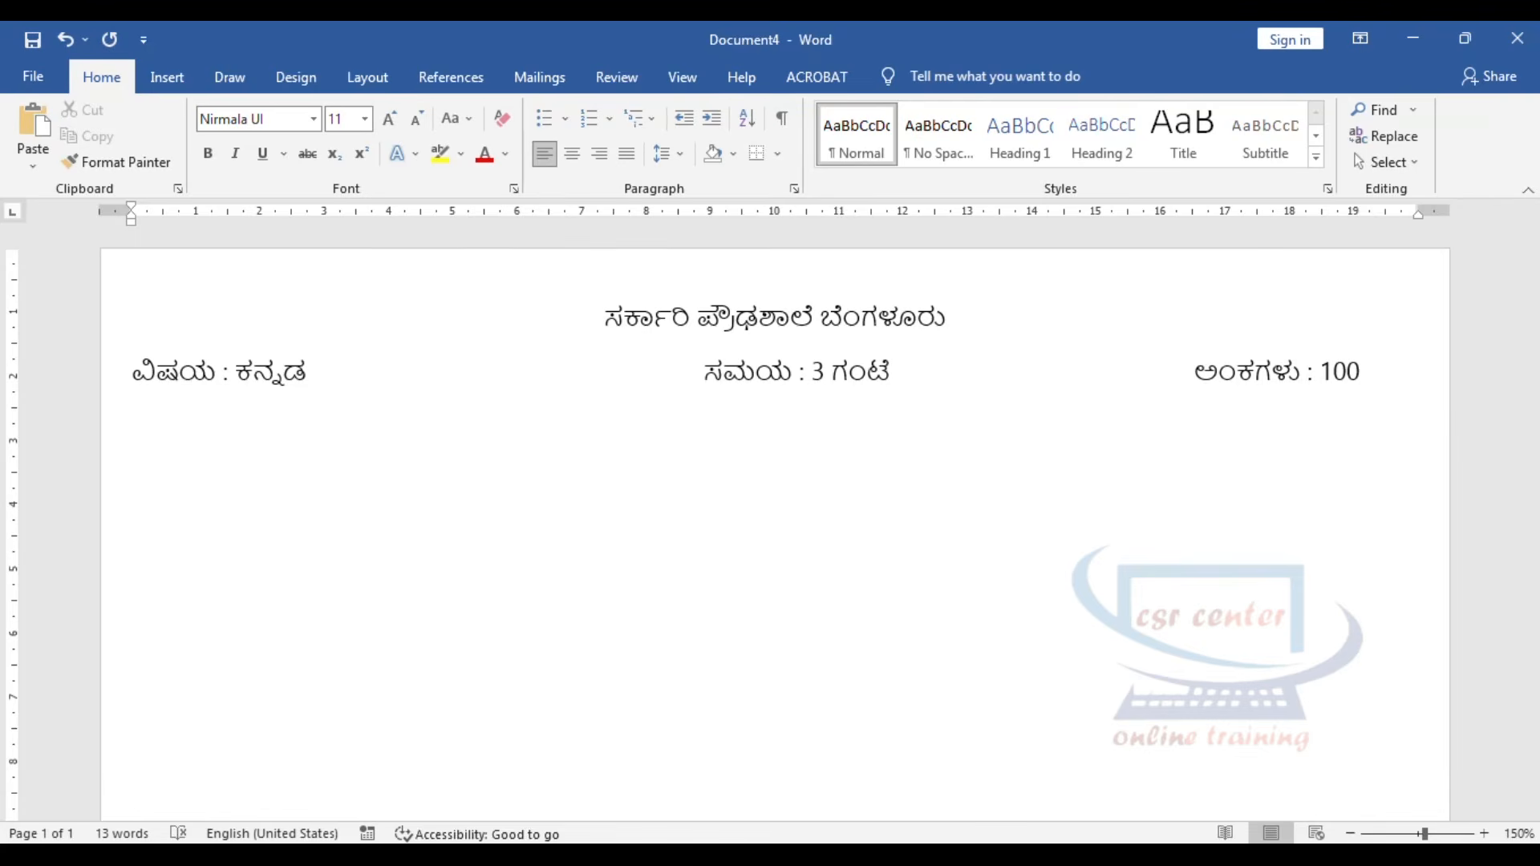
double_click(160, 485)
left_click(239, 491)
key("Return")
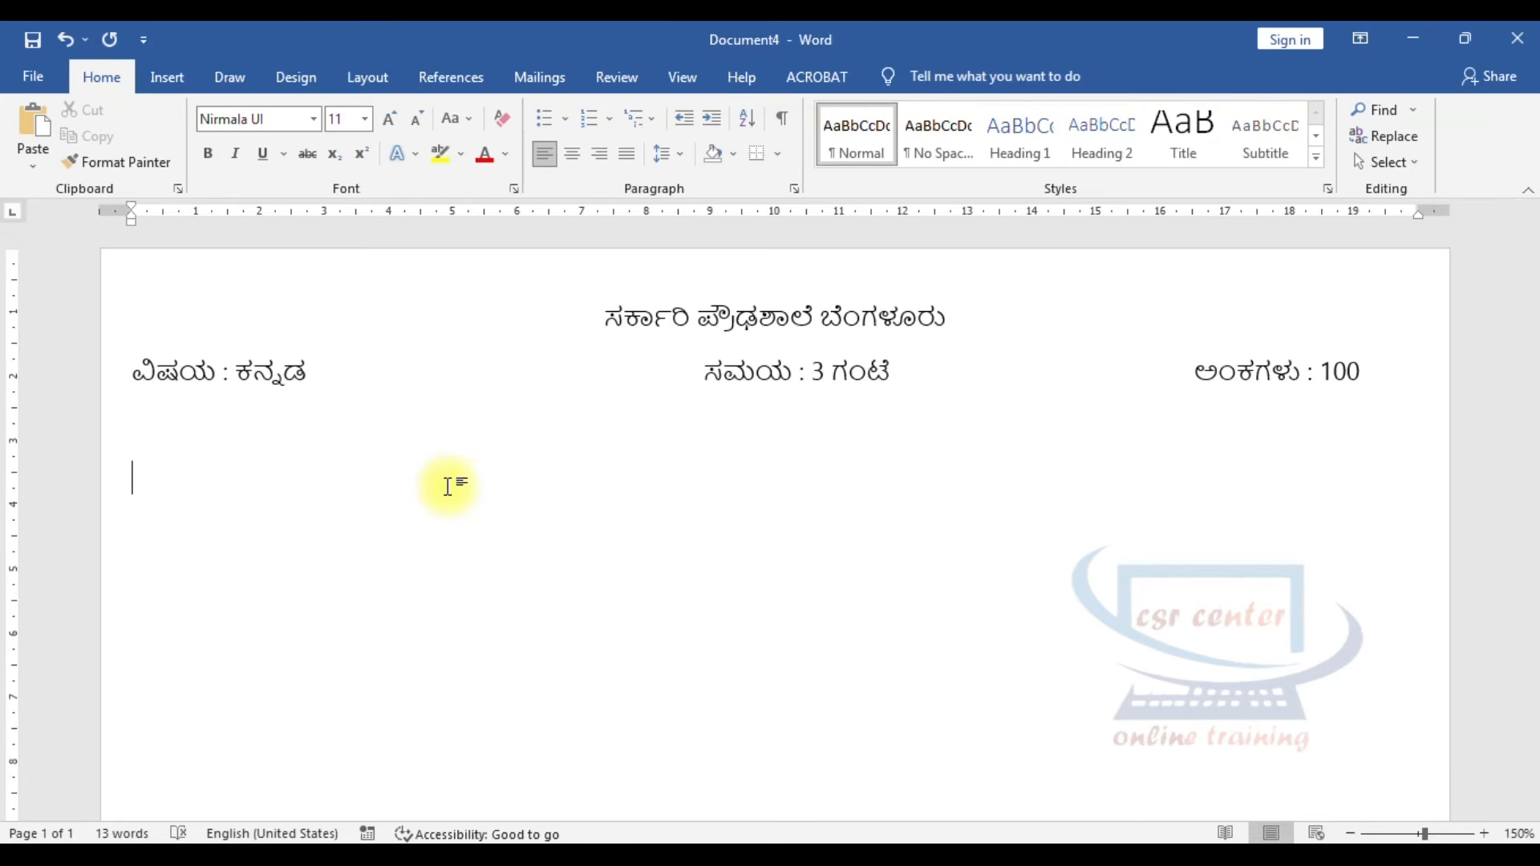
scroll(159, 483, "up", 1)
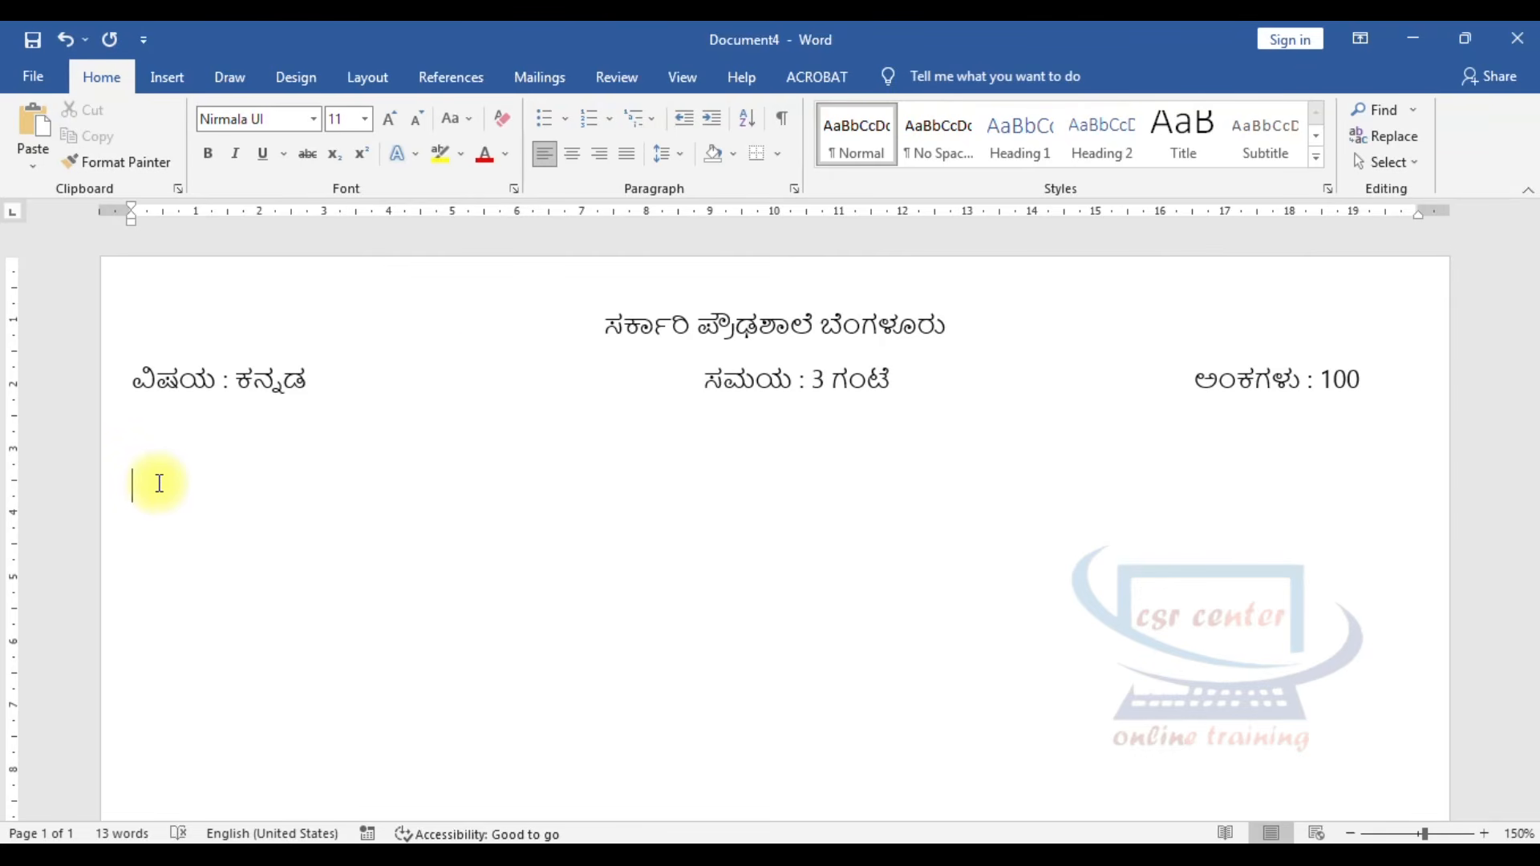
left_click(613, 117)
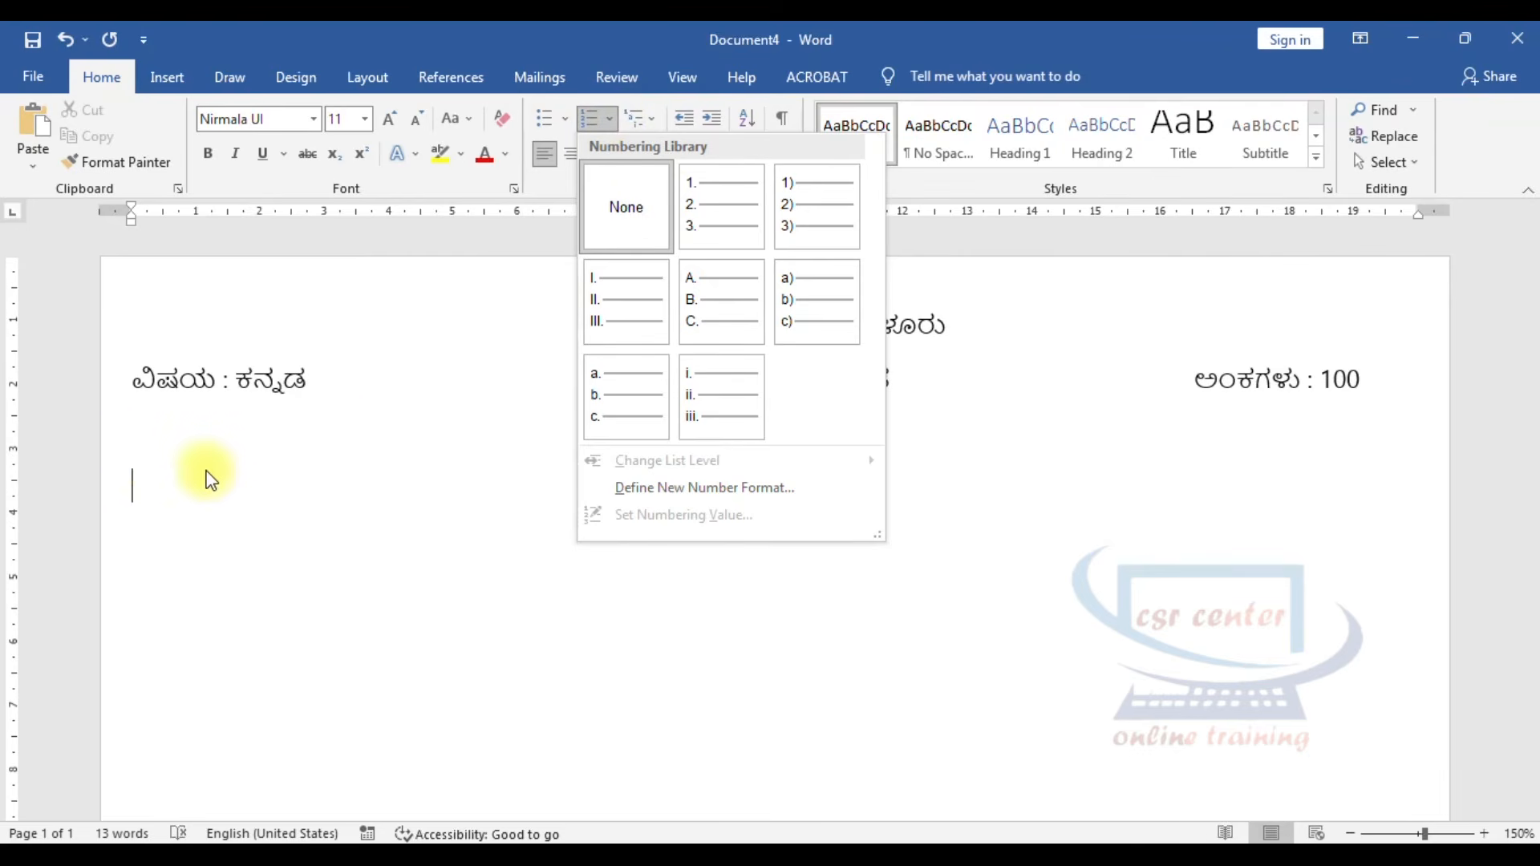
left_click(150, 471)
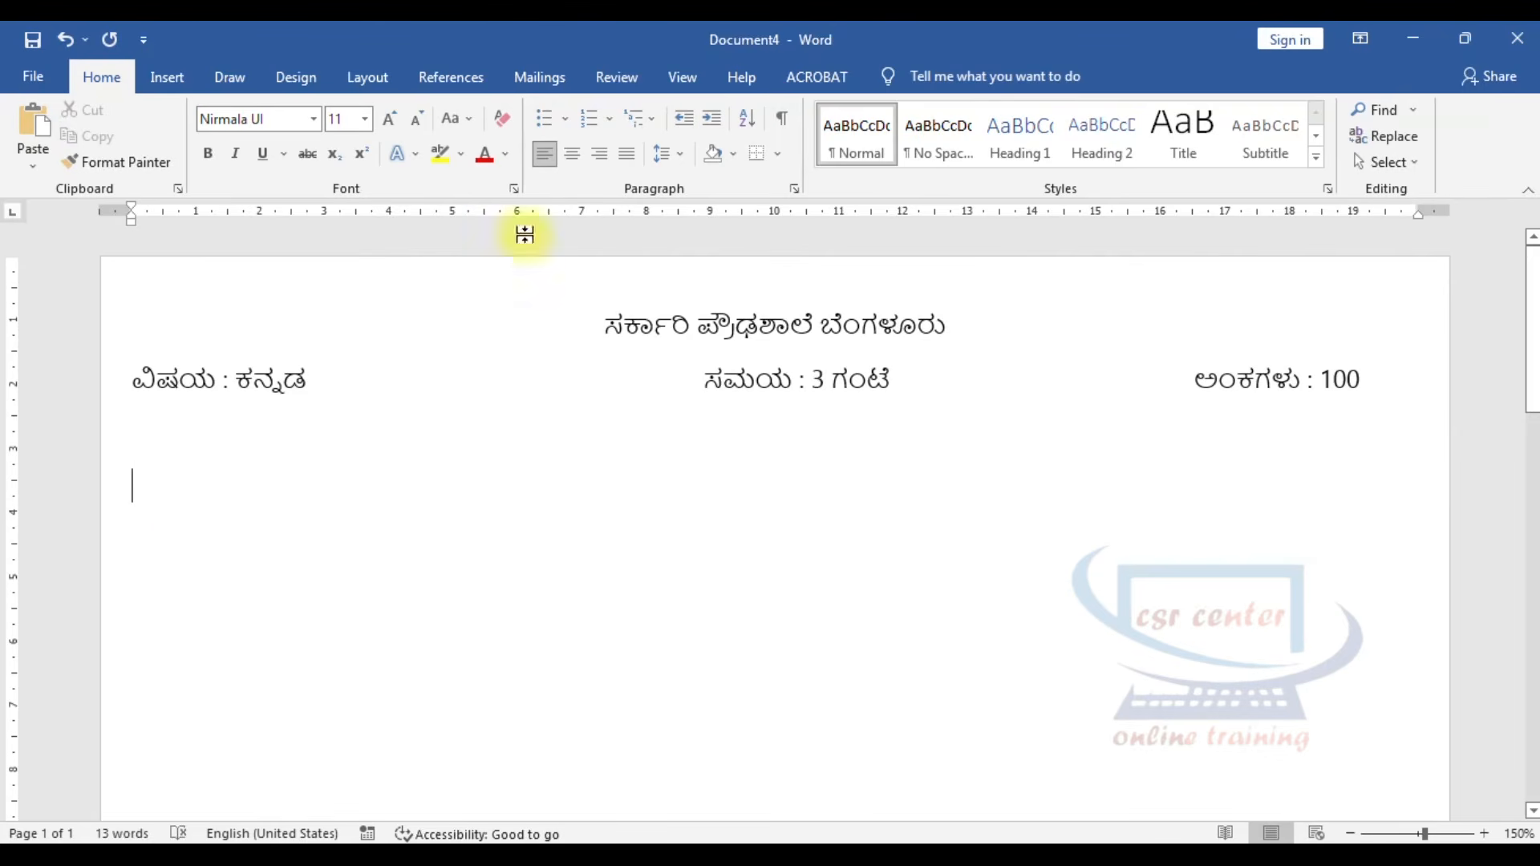
left_click(607, 119)
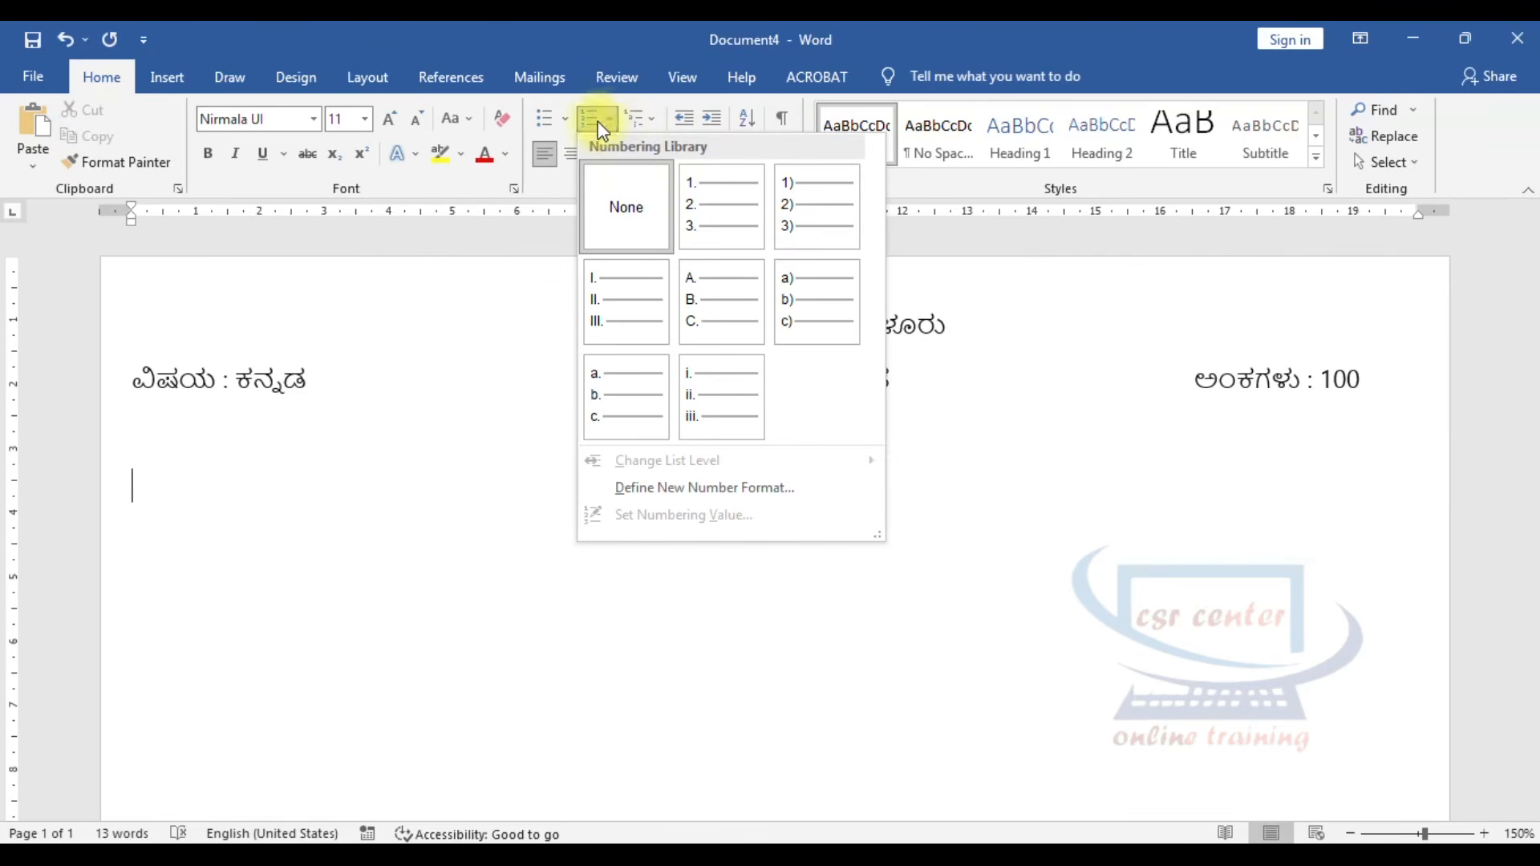
left_click(146, 484)
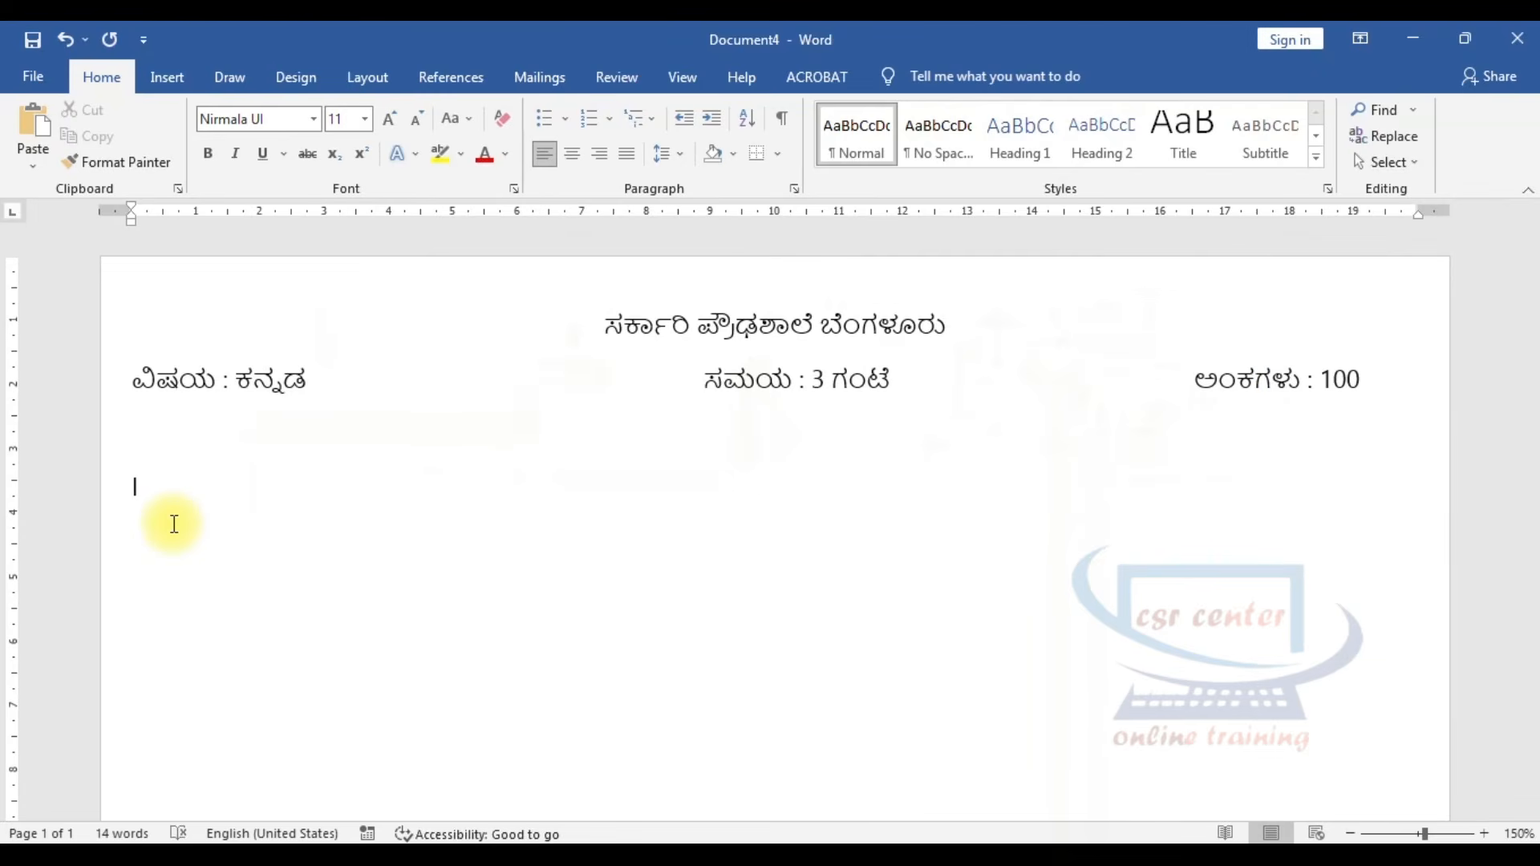
Enter the section instruction "I ಕೆಳಗಿನ ಪ್ರಶ್ನೆಗಳಿಗೆ ಅಥವಾ ಅಪೂರ್ಣ ಹೇಳಿಕೆಗಳಿಗೆ ನಾಲ್ಕು ಆಯ್ಕೆಗಳನ್ನು ನೀಡಲಾಗಿದೆ ಅವುಗಳಲ್ಲಿ ಹೆಚ್ಚು ಸೂಕ್ತವಾದ ಉತ್ತರವನ್ನು ಆರಿಸಿ ಬರೆಯಿರಿ." below the subject line
type("ಕೆಳಗಿನ")
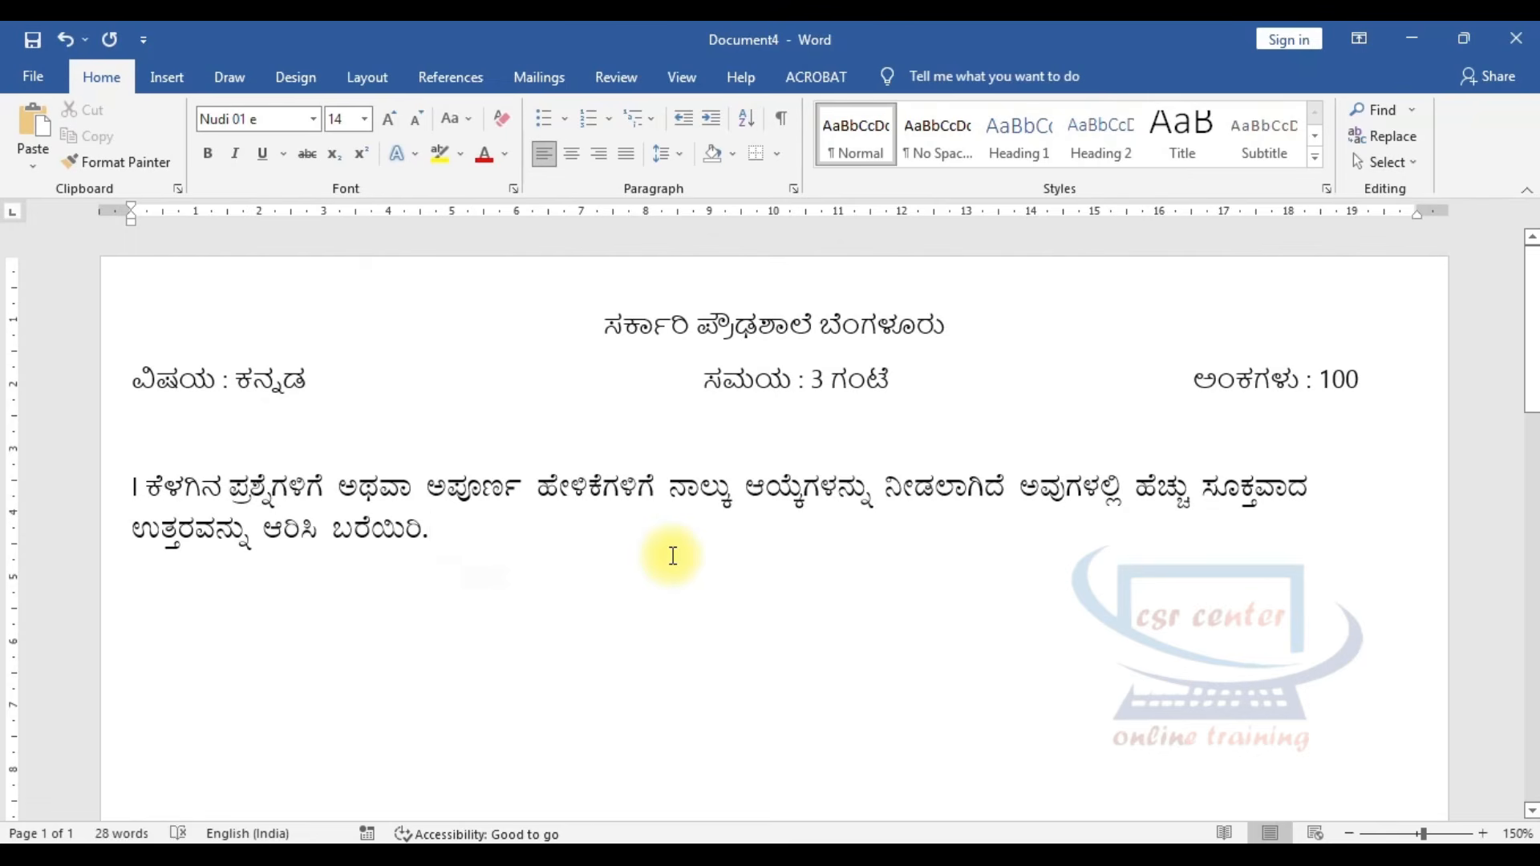
left_click(449, 487)
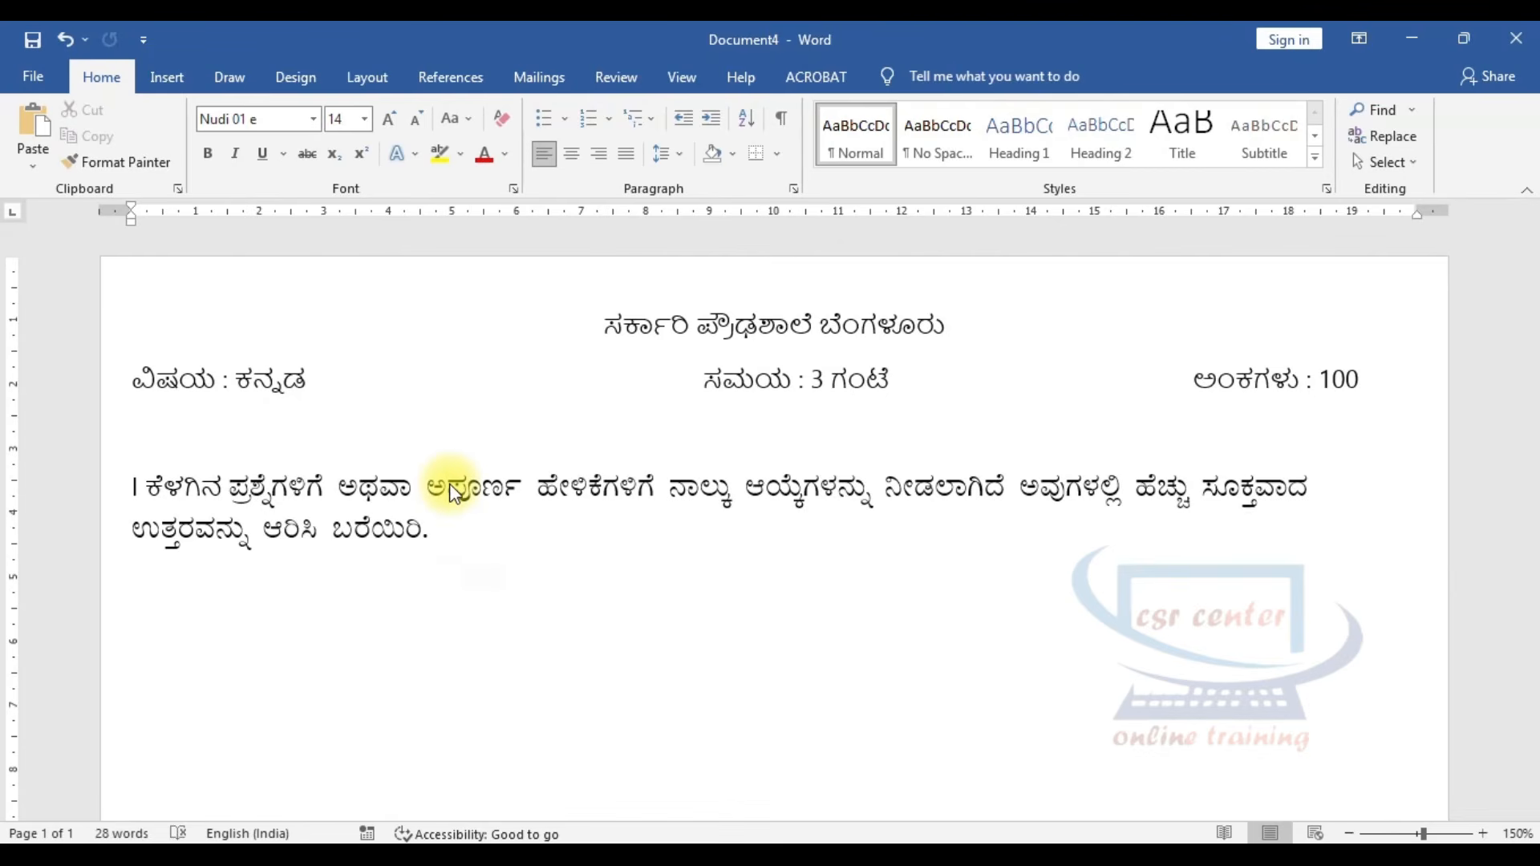
key("ctrl+z")
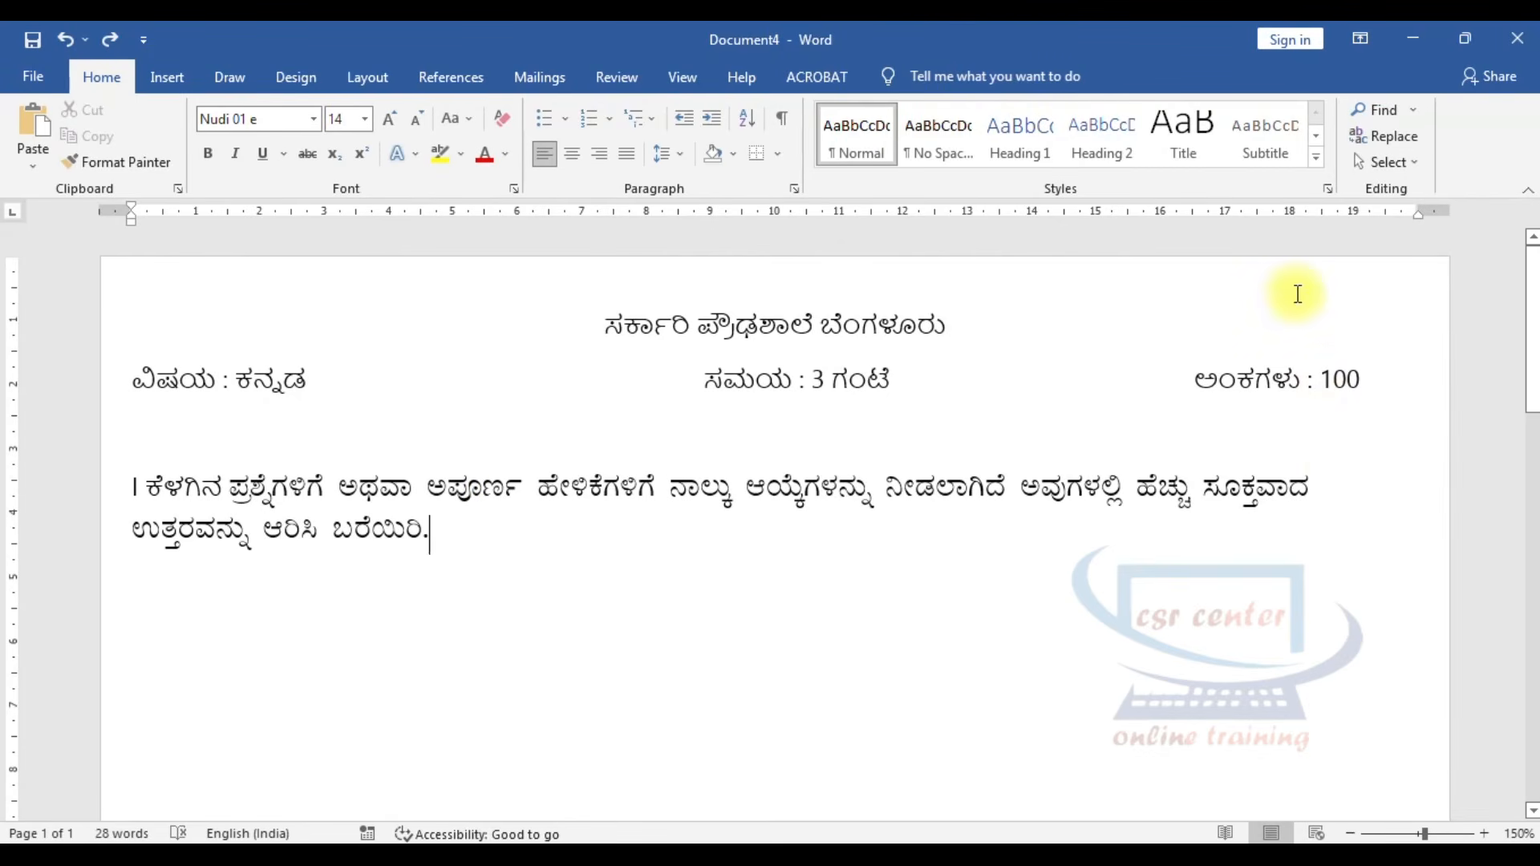
Add the marks "6 X 1 = 6" nine tab stops after the instruction's last word, and start a new line below
key("Tab")
key("Tab")
key("Tab")
key("Tab")
key("Tab")
key("Tab")
key("Tab")
key("Tab")
key("Tab")
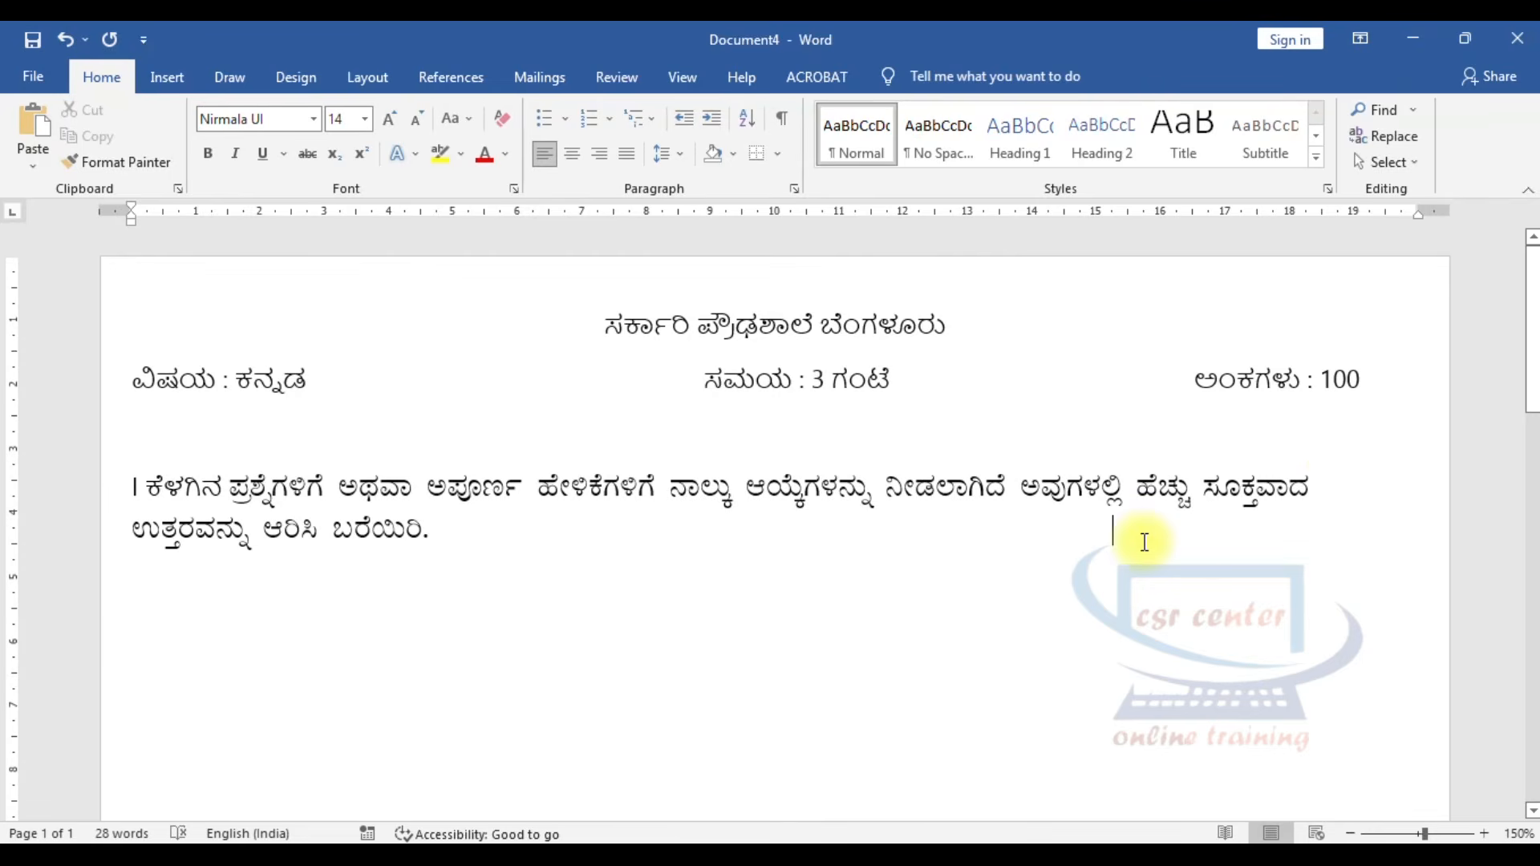
type("6")
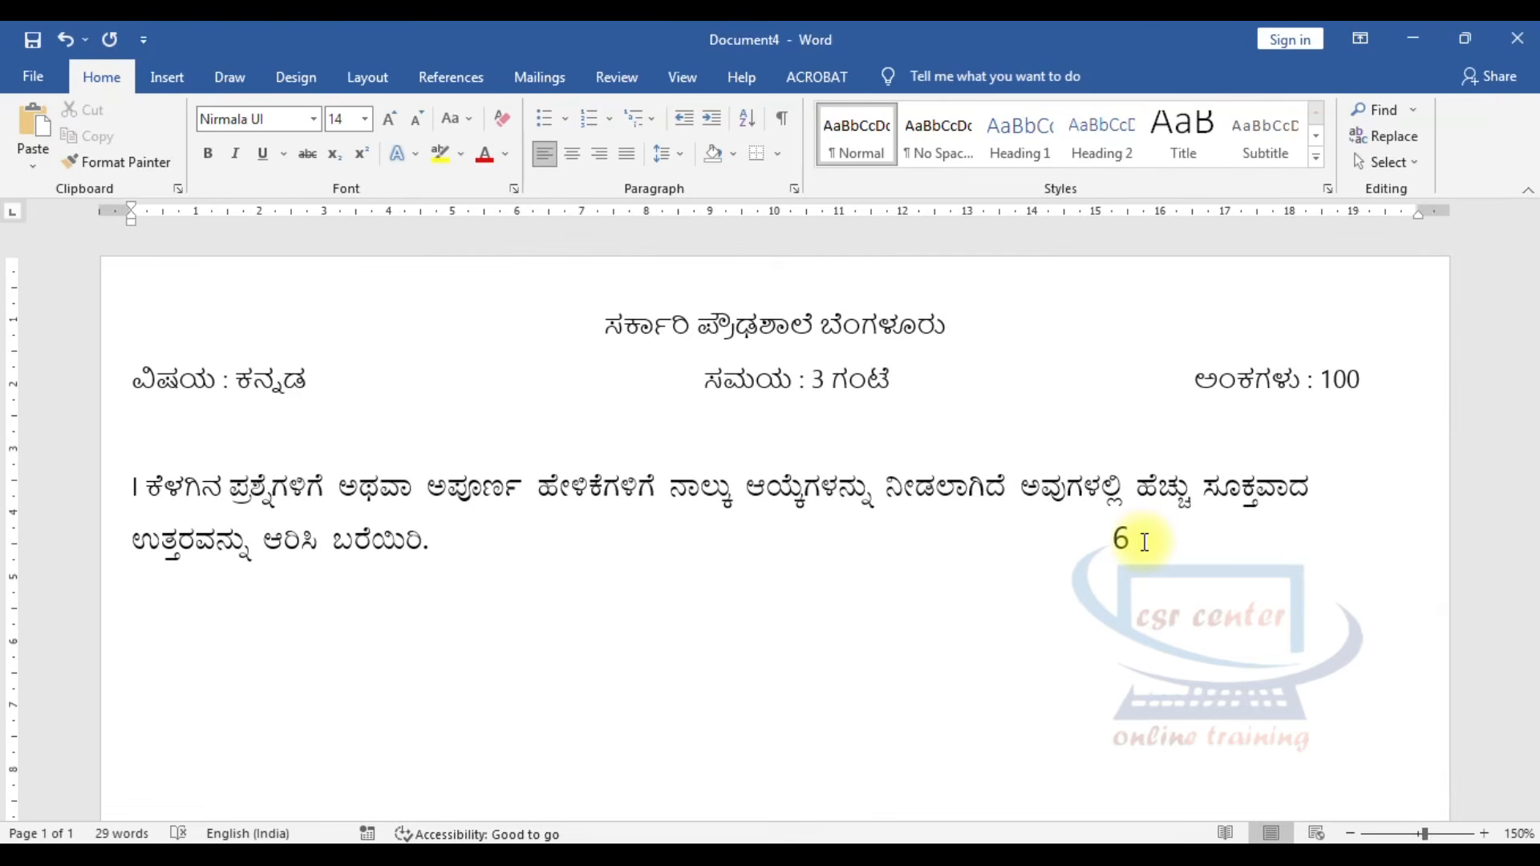
type(" X 1")
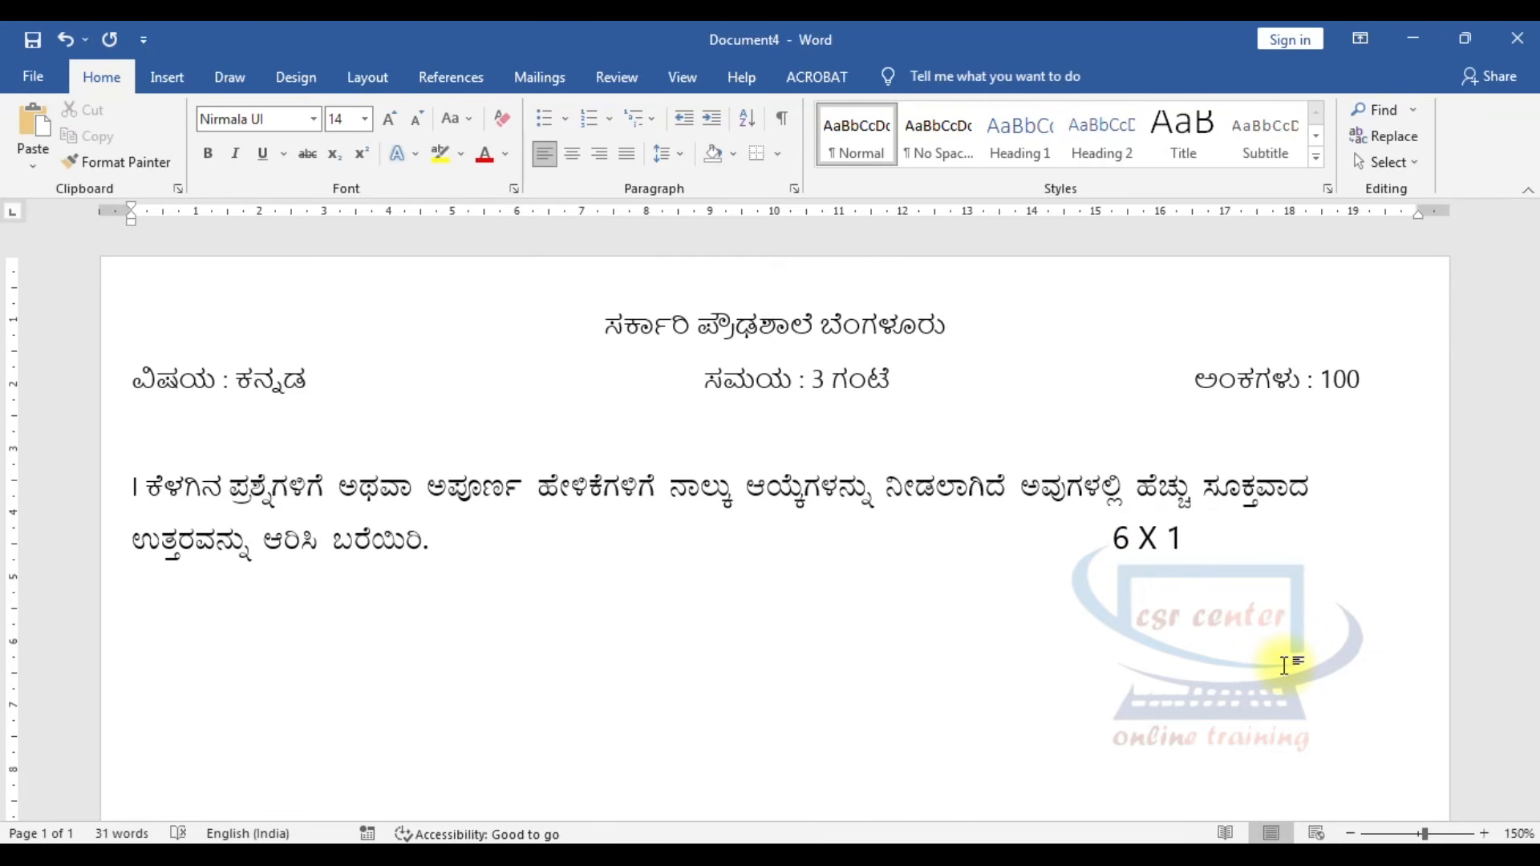
type(" = 6")
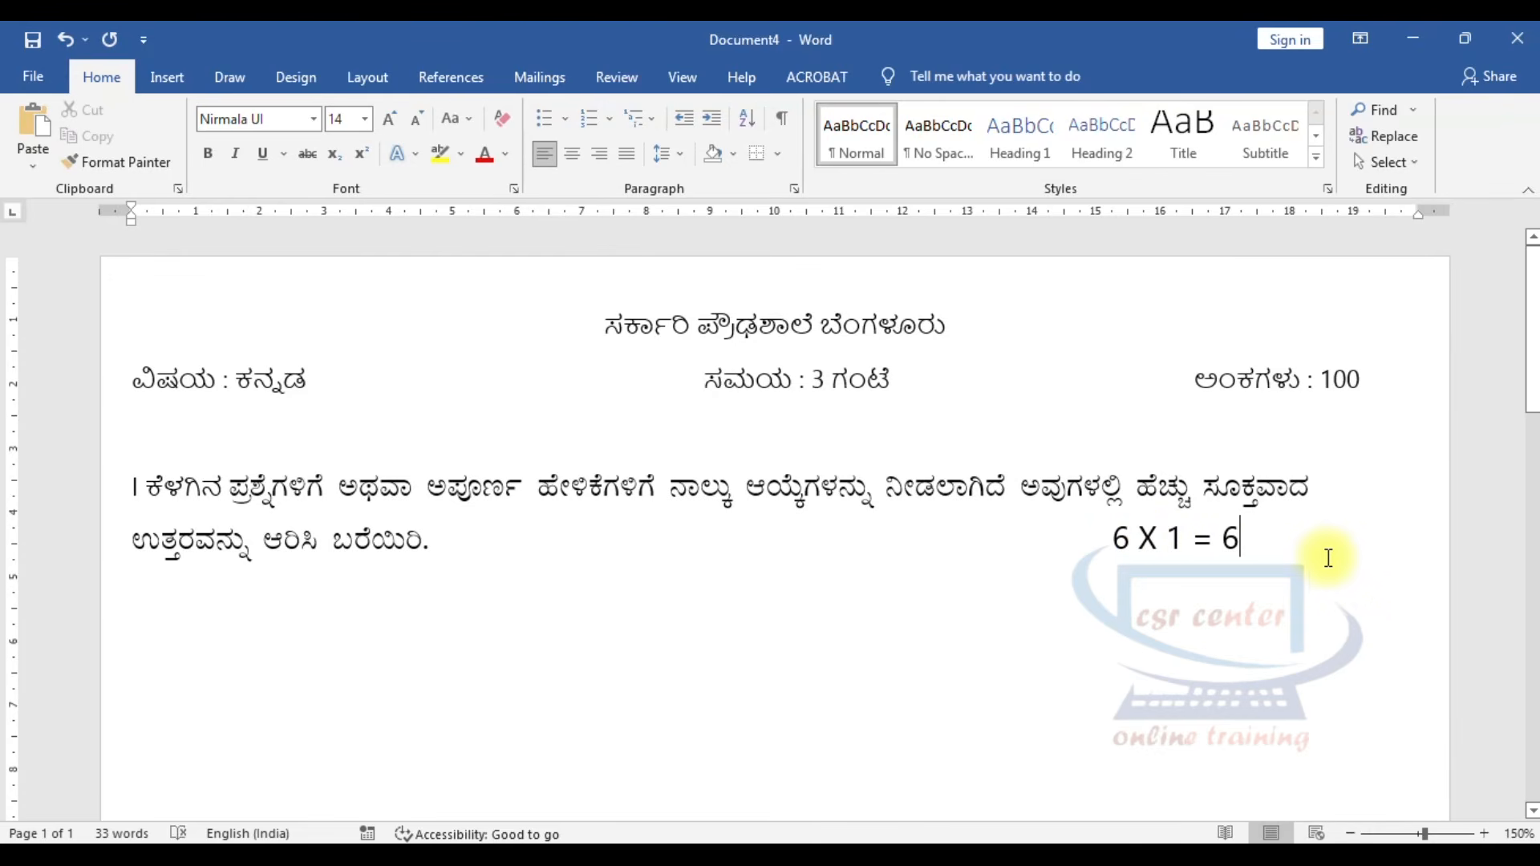
key("Return")
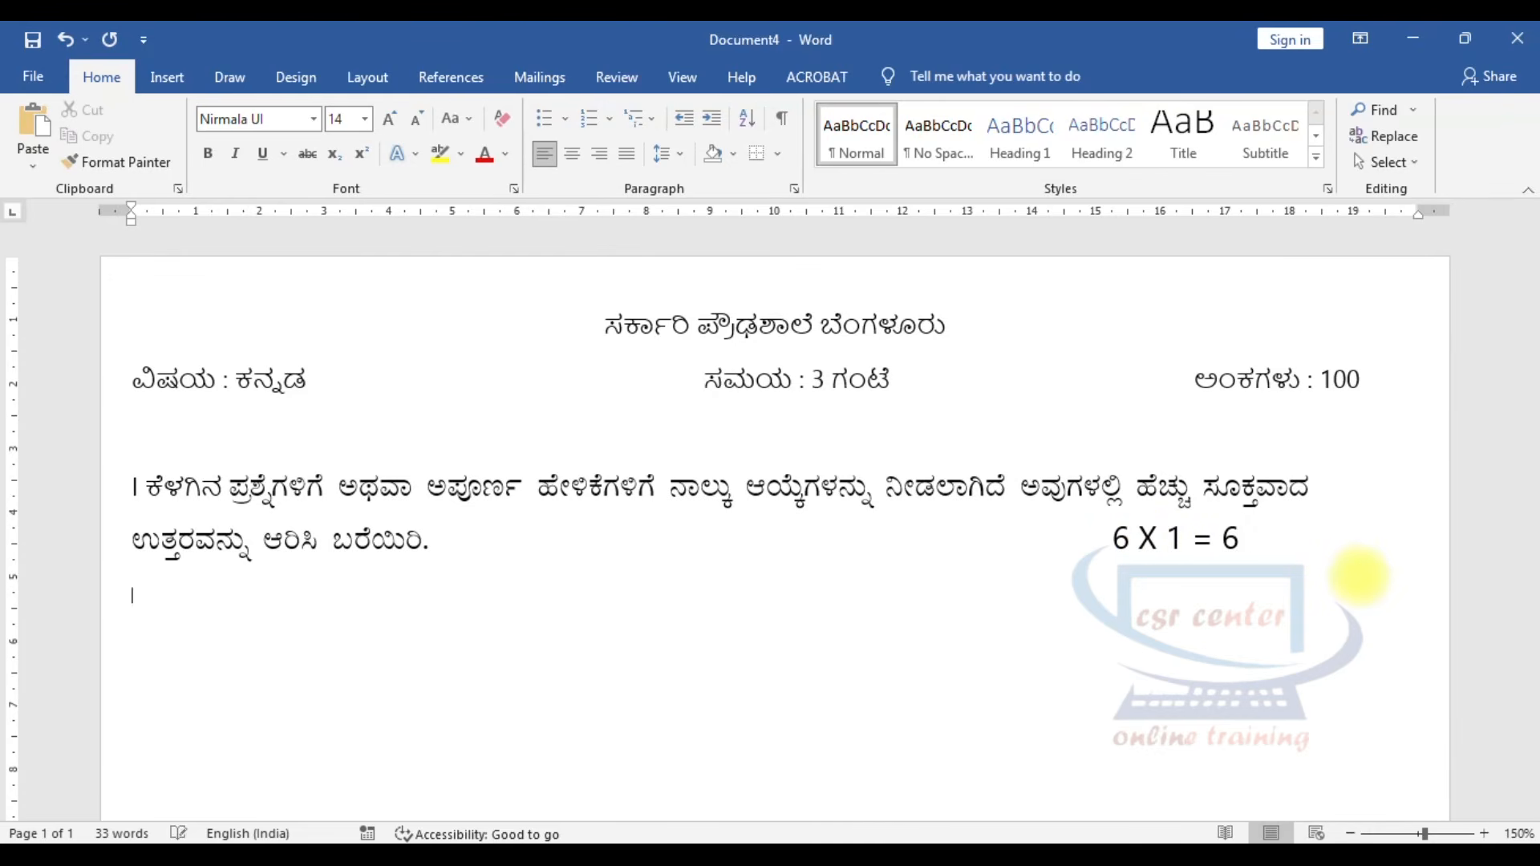